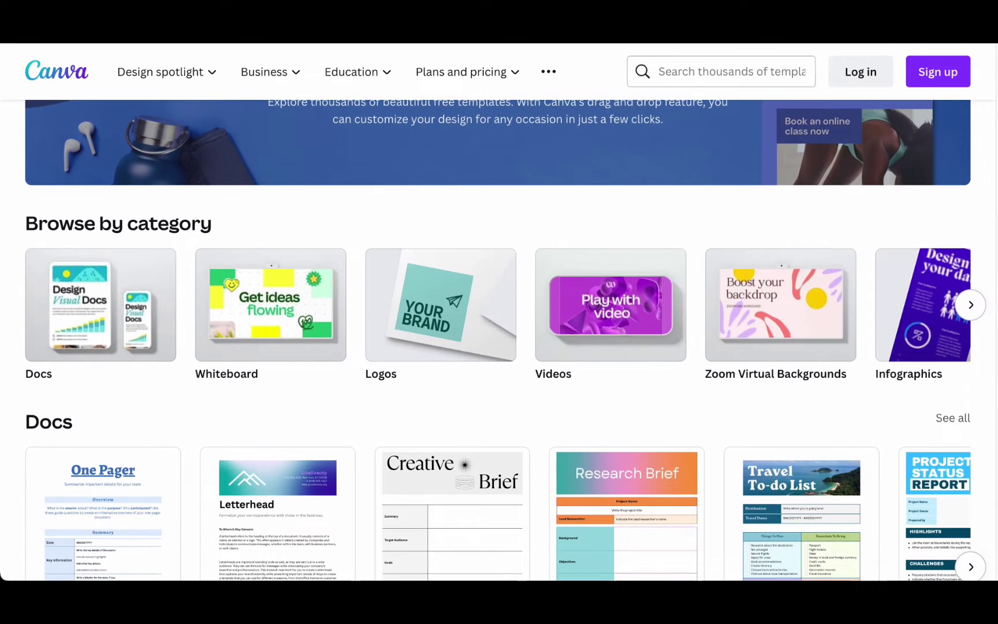
- Open the full Logo templates collection using 'See all' on the Logos row
scroll(499, 341, "down", 4)
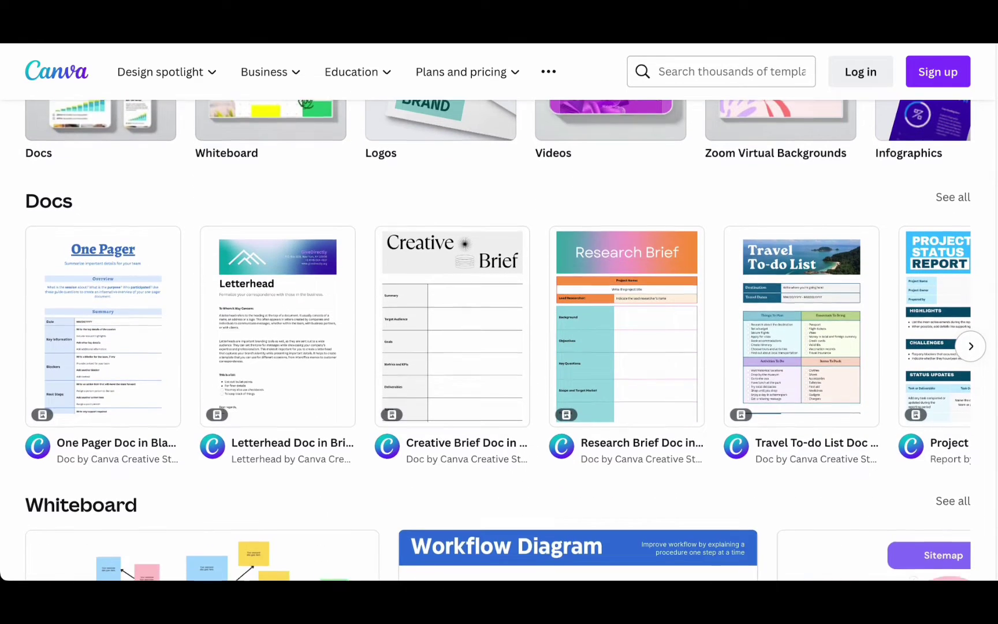
scroll(499, 341, "down", 10)
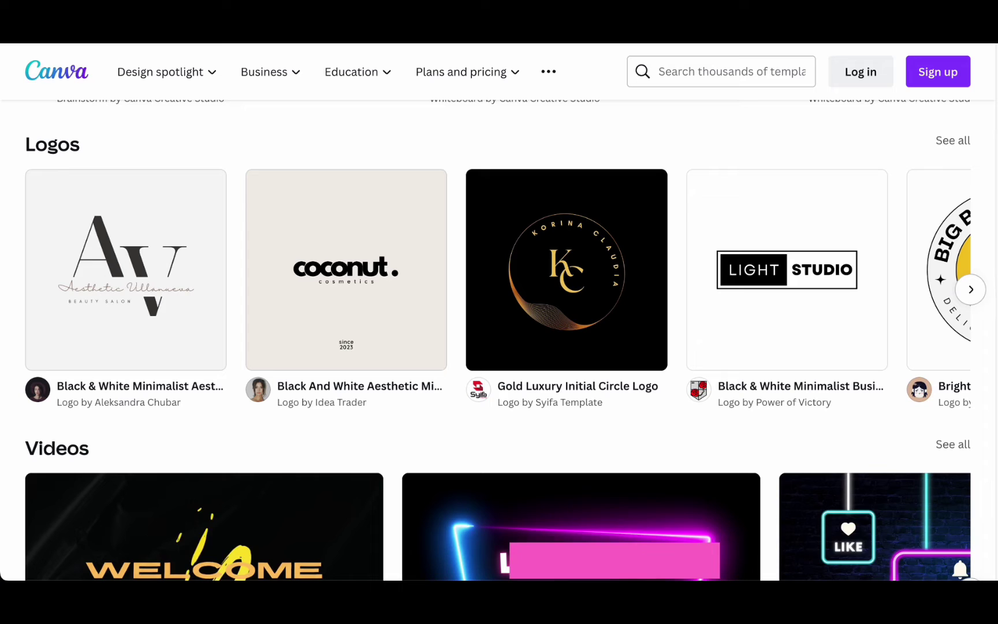
left_click(970, 290)
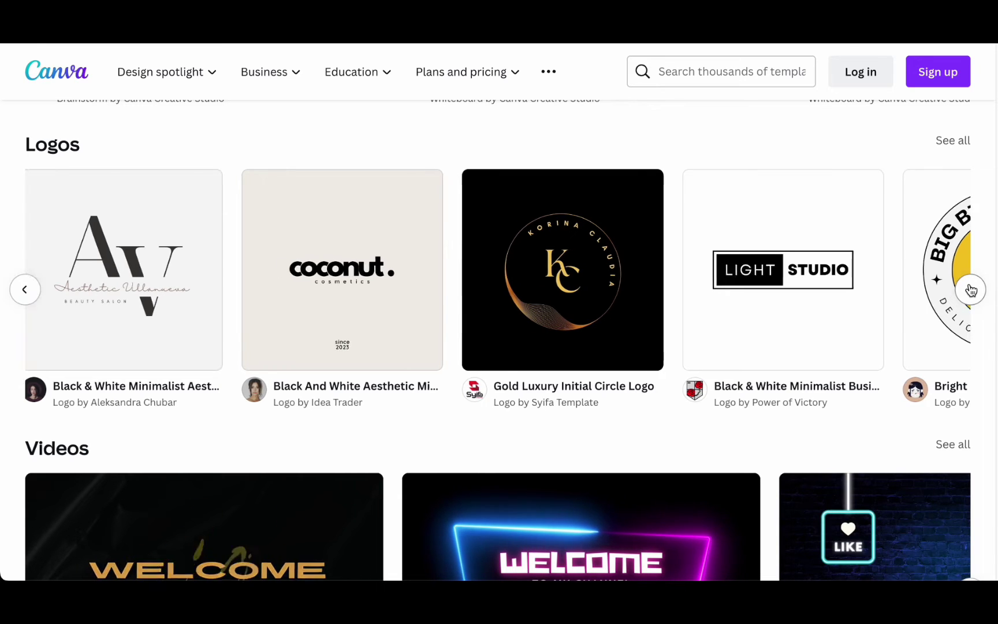
left_click(954, 142)
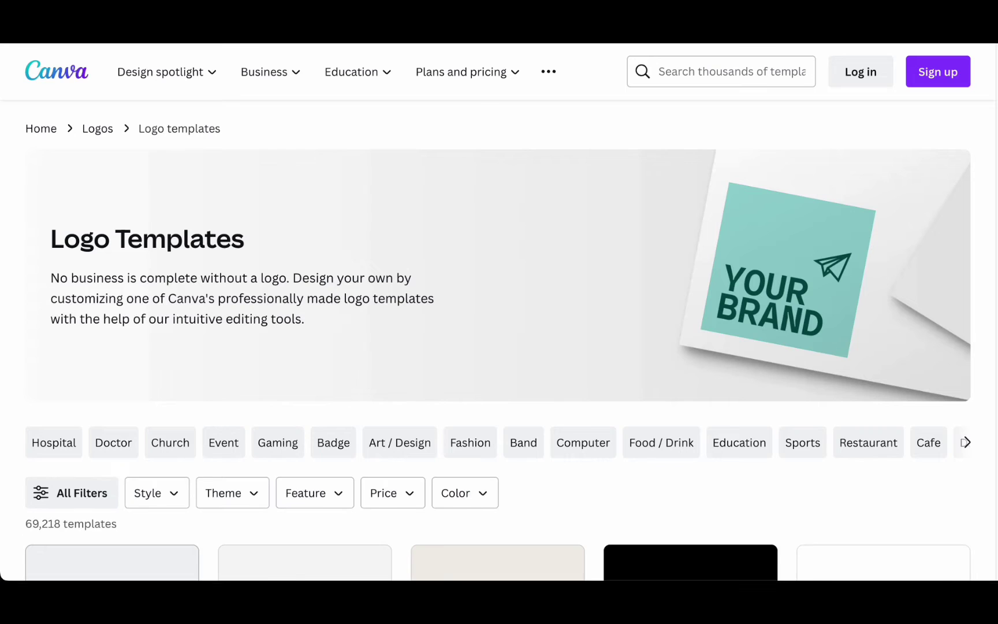
- Scroll down through the Logo templates grid to its last row
scroll(498, 340, "down", 7)
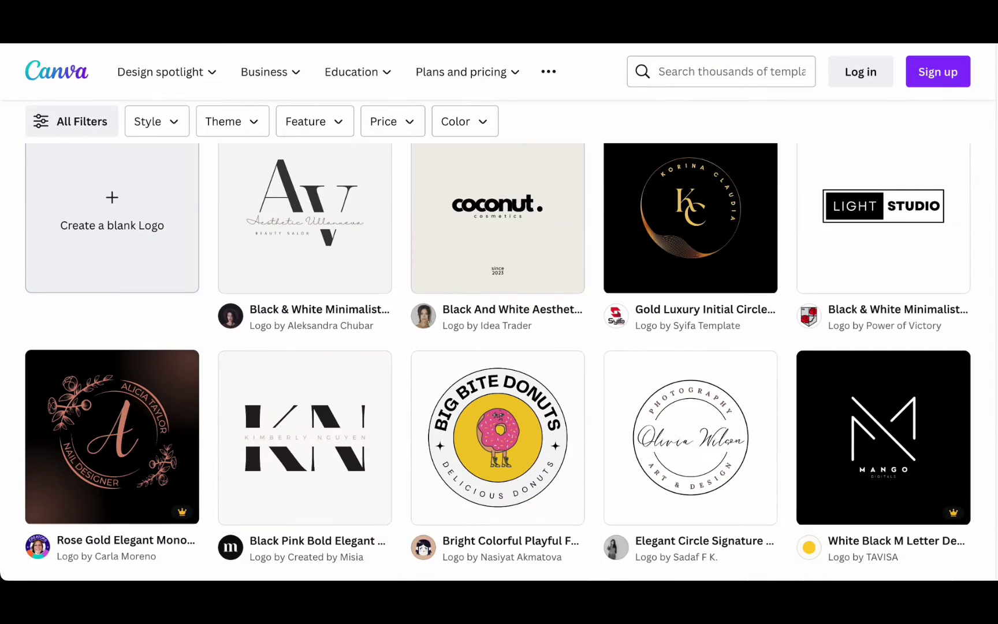
scroll(498, 341, "down", 5)
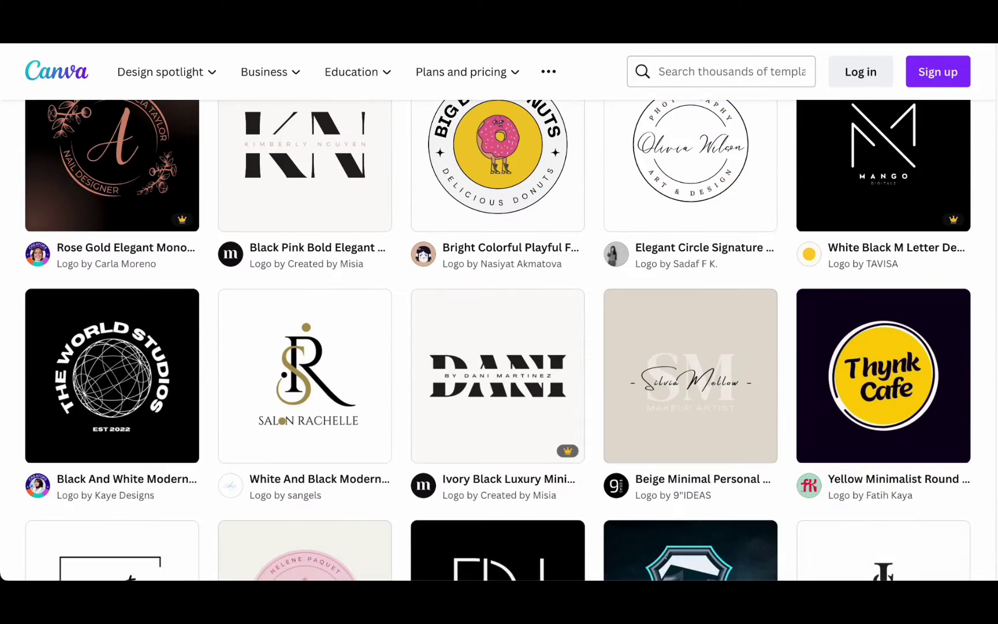
scroll(498, 341, "down", 5)
scroll(499, 341, "down", 2)
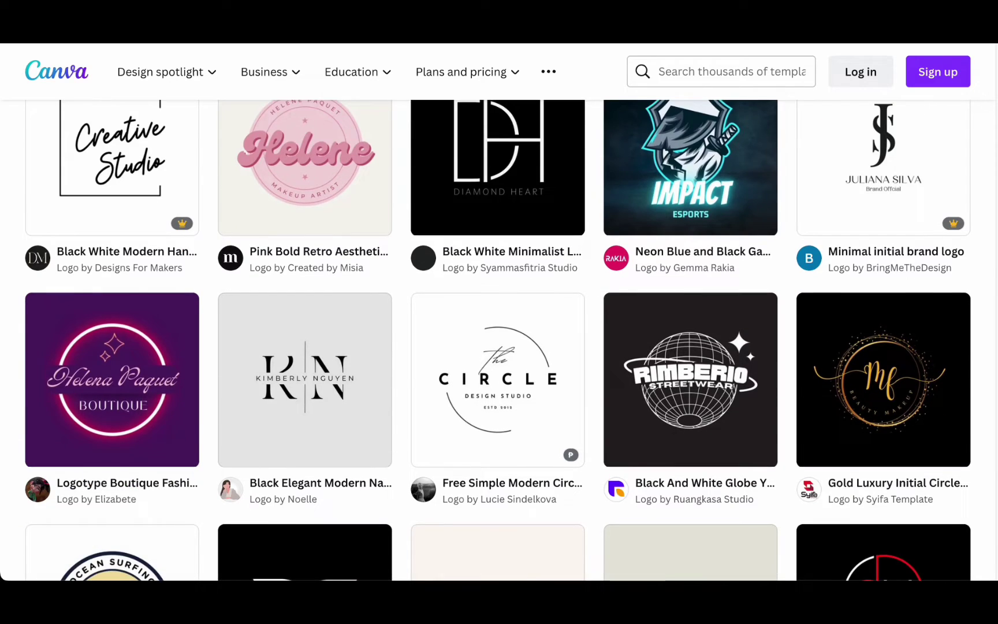
scroll(498, 341, "down", 3)
scroll(498, 341, "down", 6)
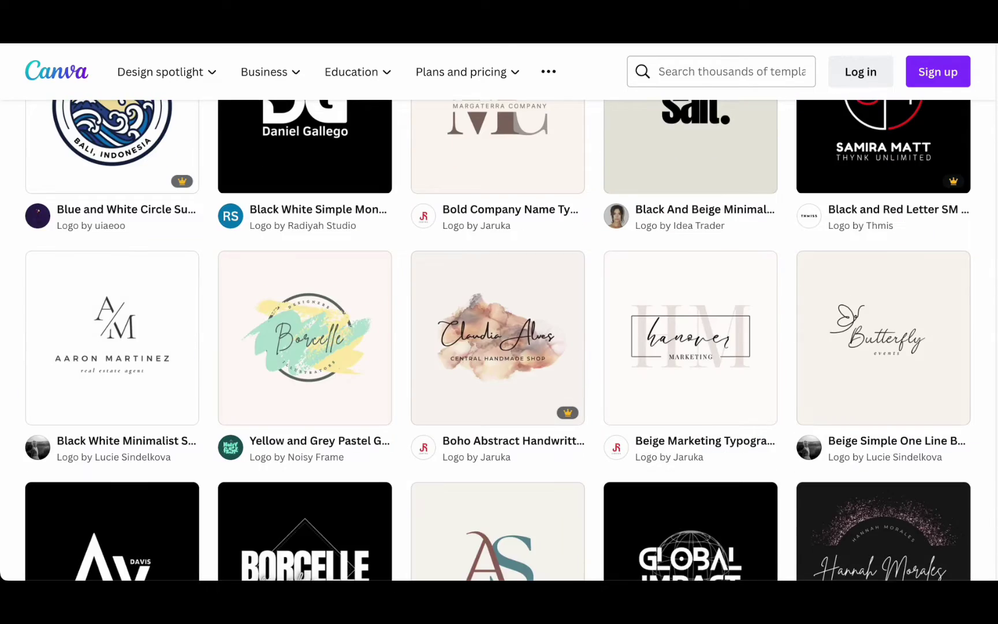
scroll(498, 341, "down", 6)
scroll(498, 341, "down", 9)
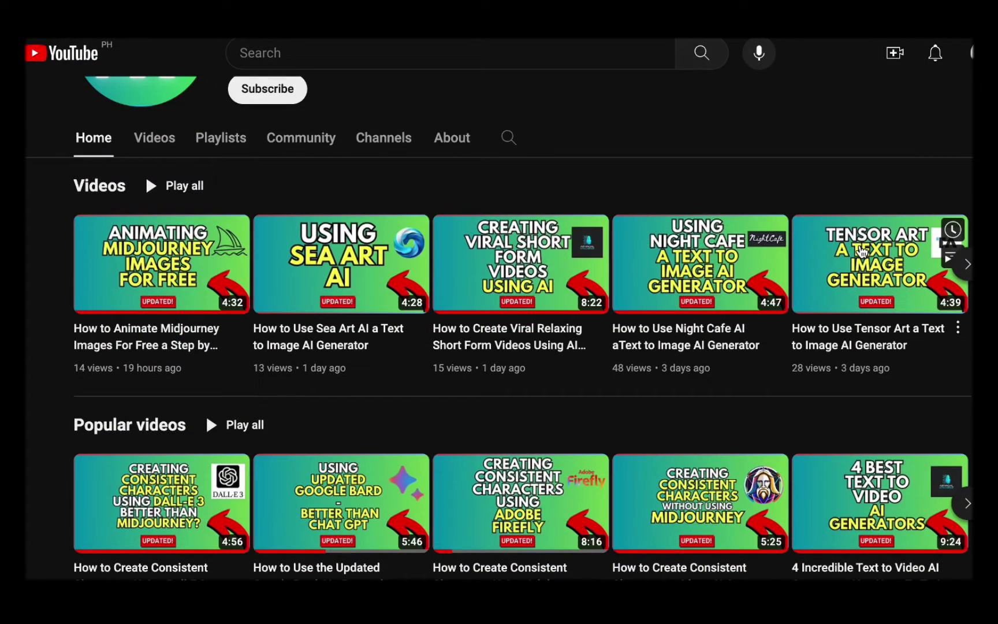
- Open the Videos tab of the AI Mastery Tutorials channel to list its uploads
scroll(860, 251, "down", 2)
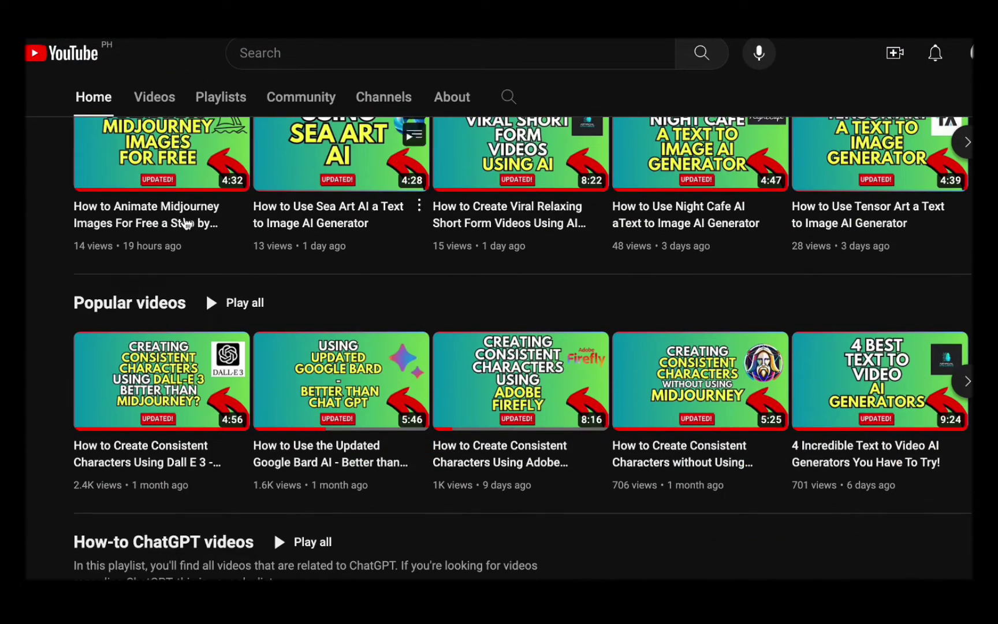
scroll(704, 291, "up", 7)
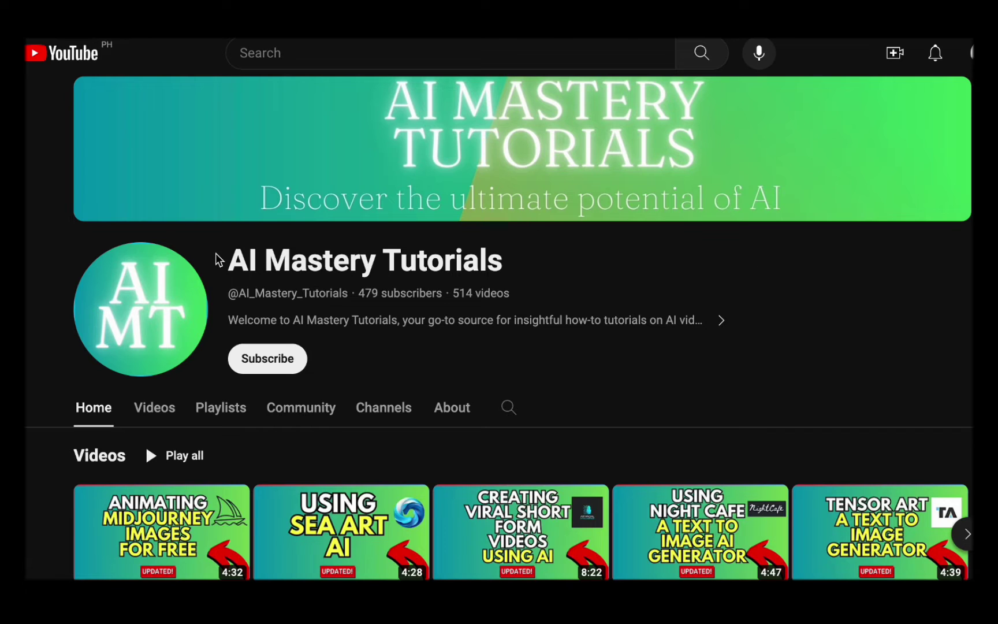
left_click_drag(218, 260, 545, 285)
left_click(564, 273)
scroll(595, 379, "down", 6)
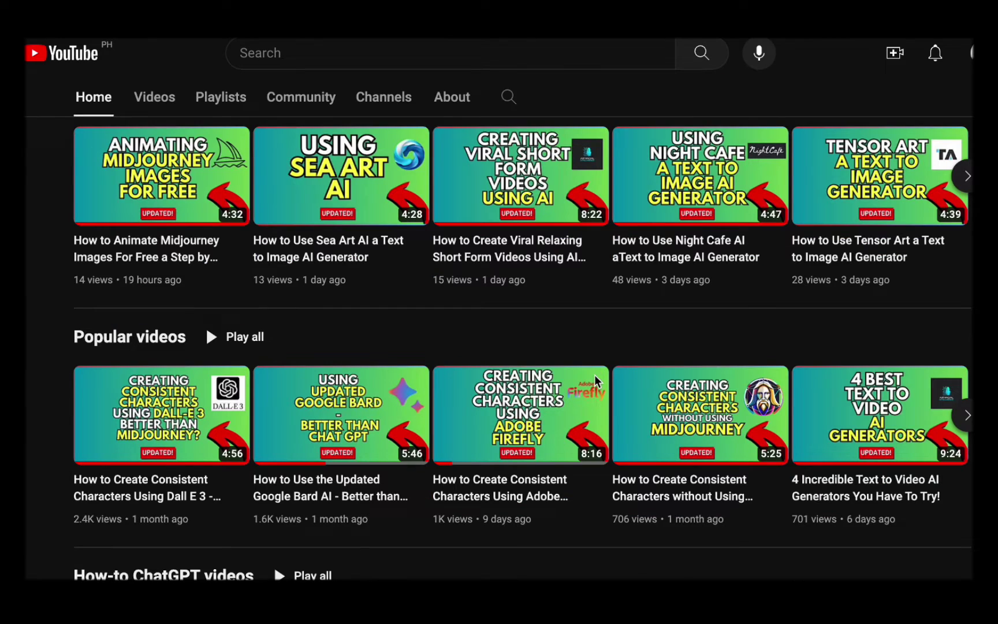
scroll(295, 415, "down", 3)
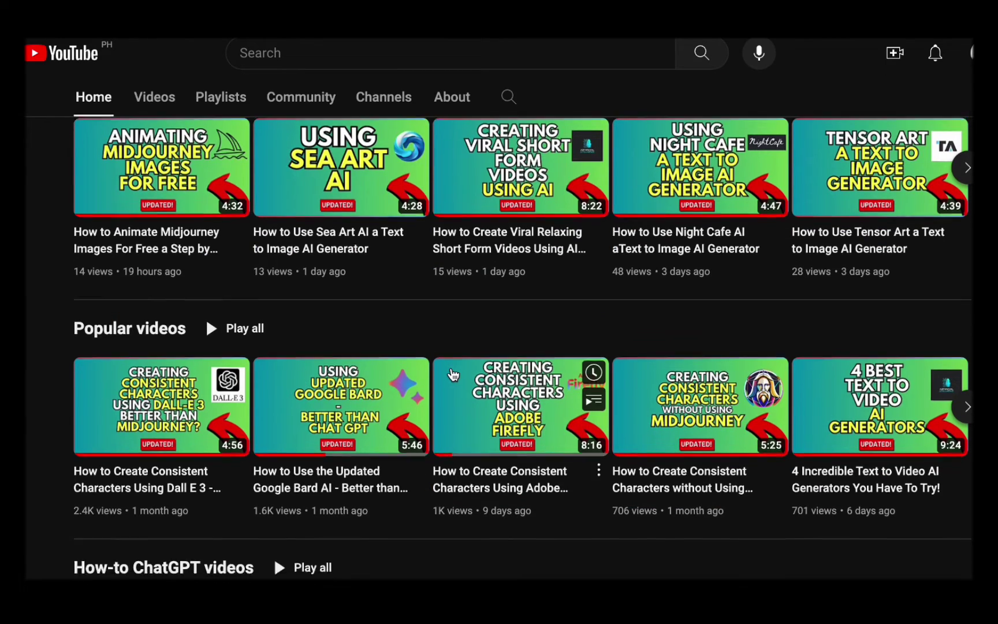
scroll(341, 242, "down", 1)
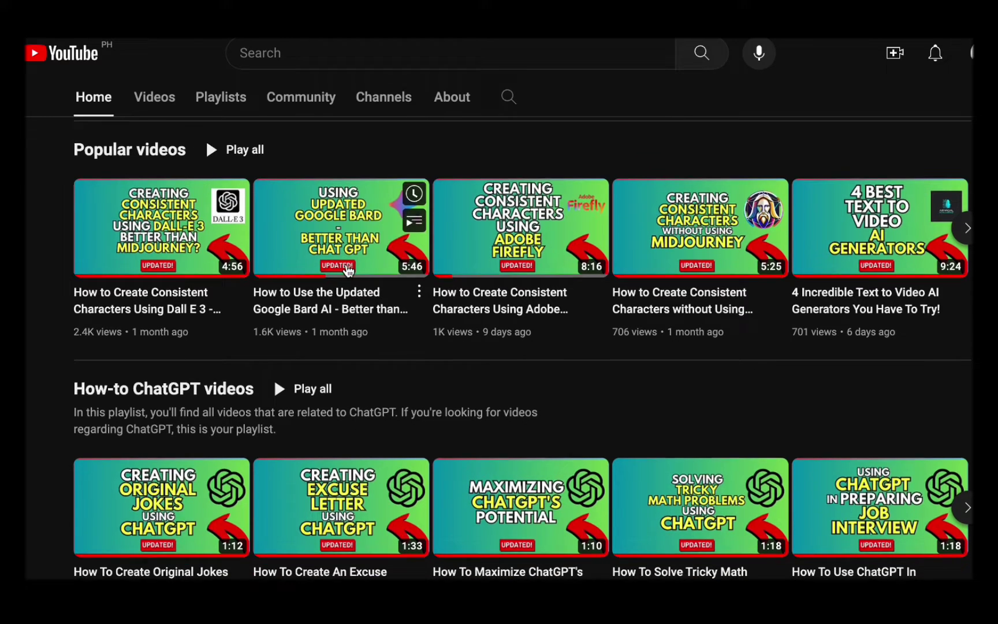
scroll(188, 201, "up", 10)
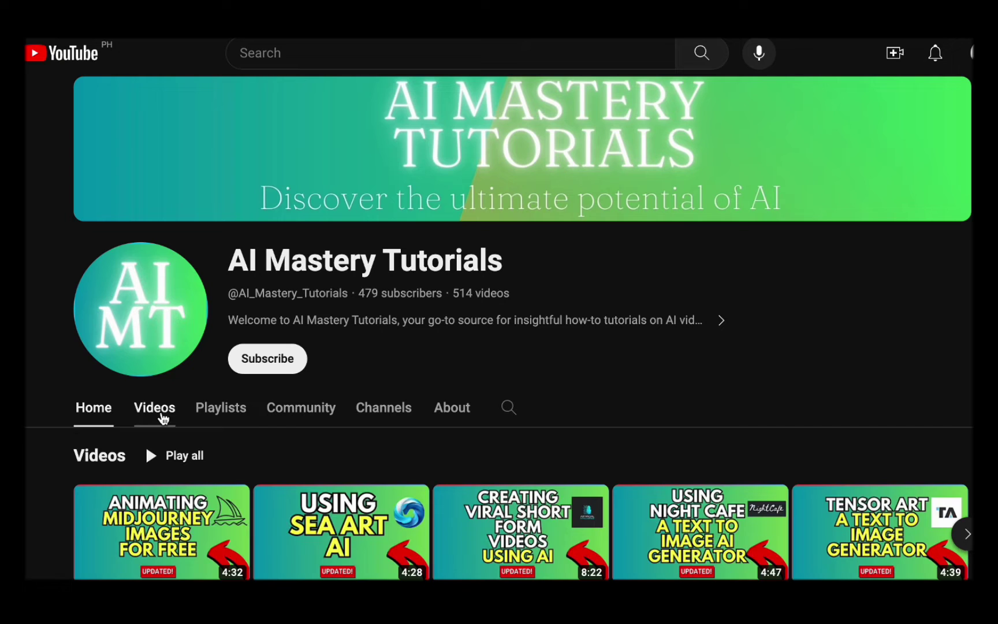
left_click(157, 411)
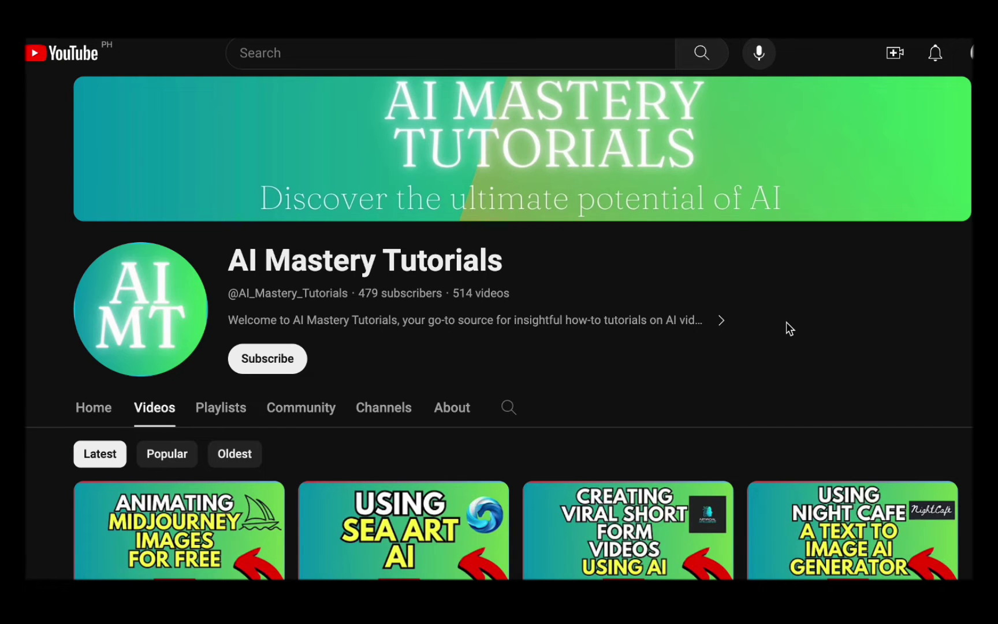
scroll(789, 329, "down", 2)
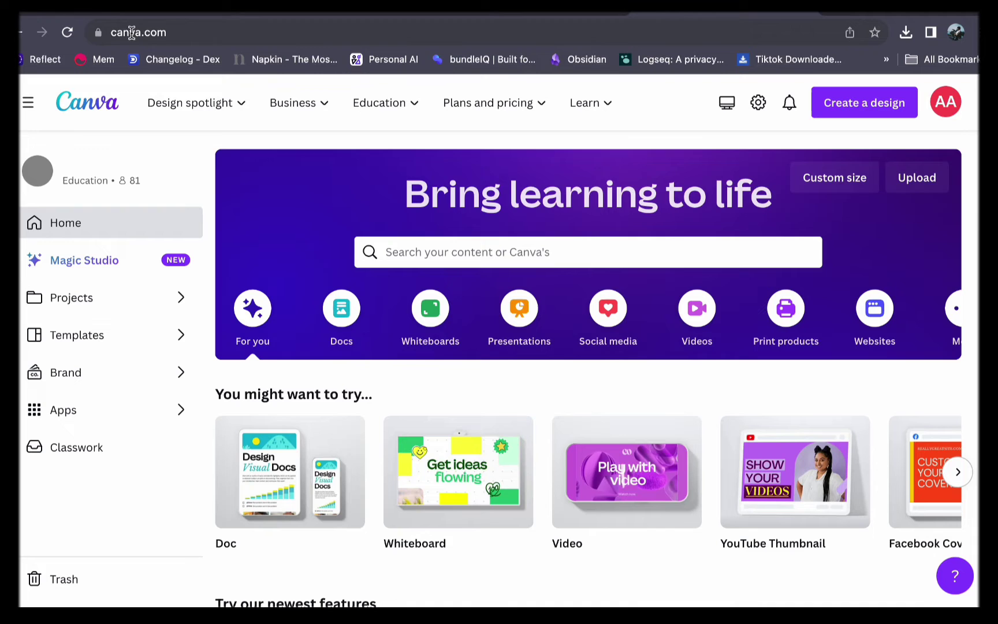
- Advance the 'You might want to try' suggestions past Logo to Brainstorm through Instagram Post
left_click(178, 34)
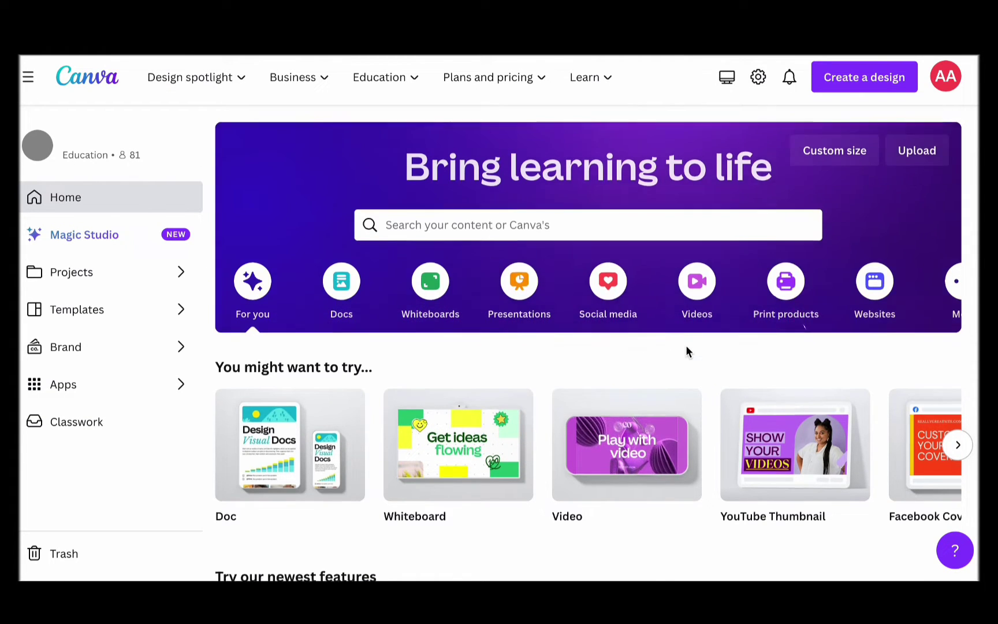
scroll(686, 349, "down", 1)
left_click(958, 413)
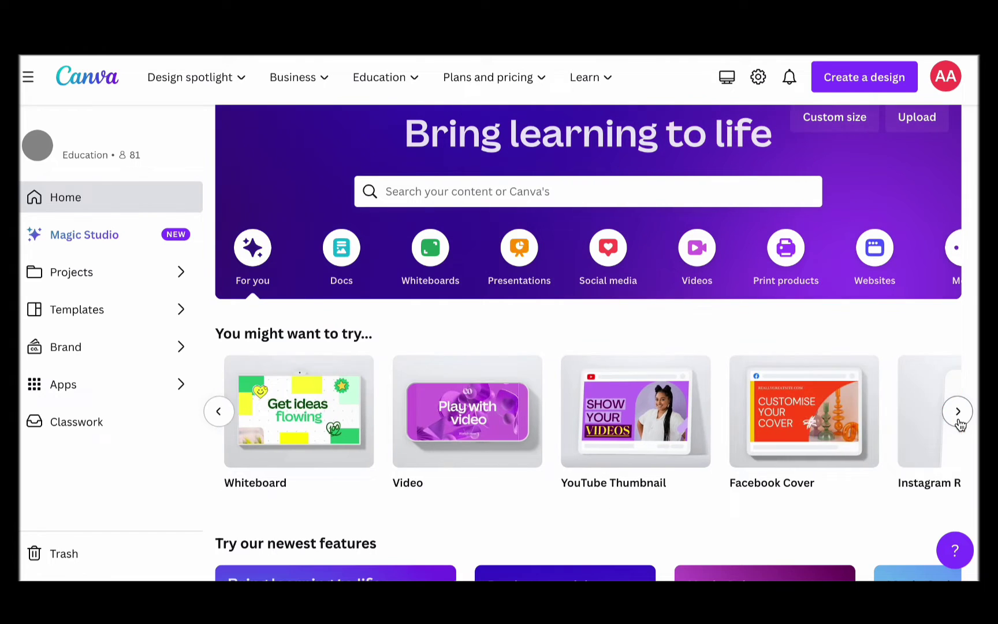
left_click(958, 413)
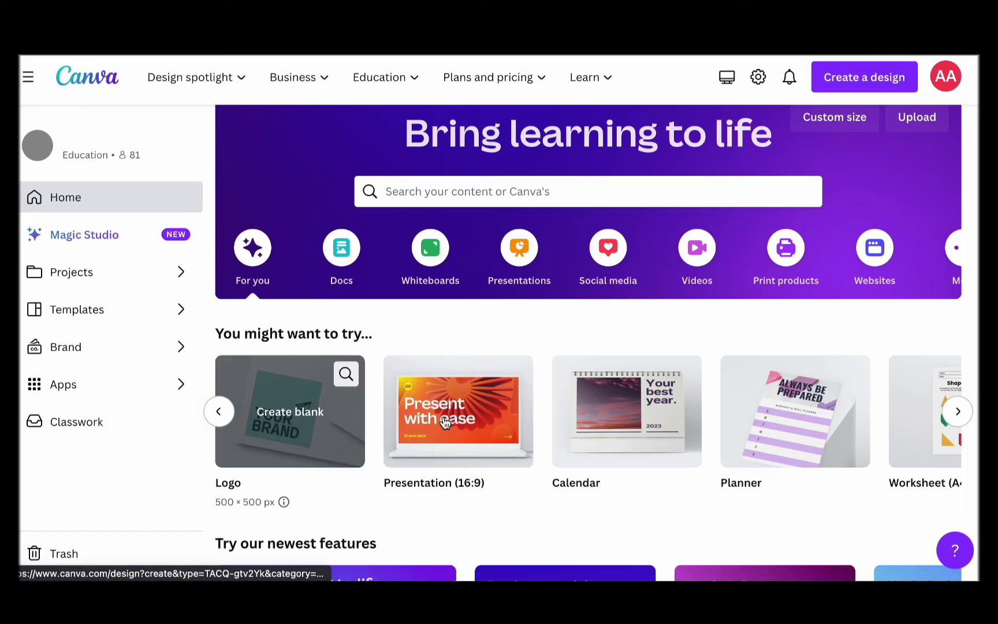
left_click(957, 412)
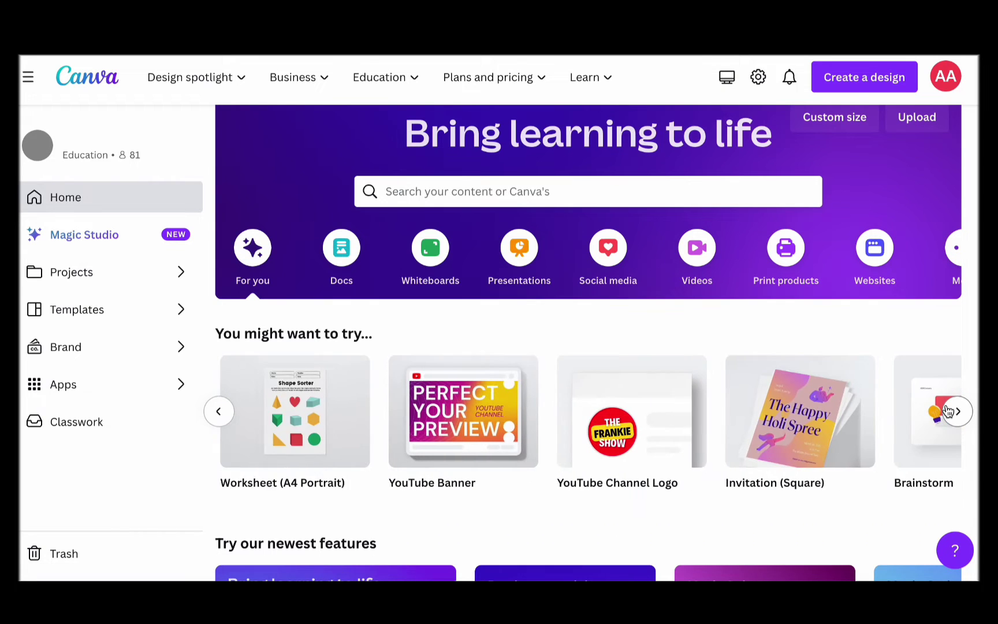
left_click(955, 411)
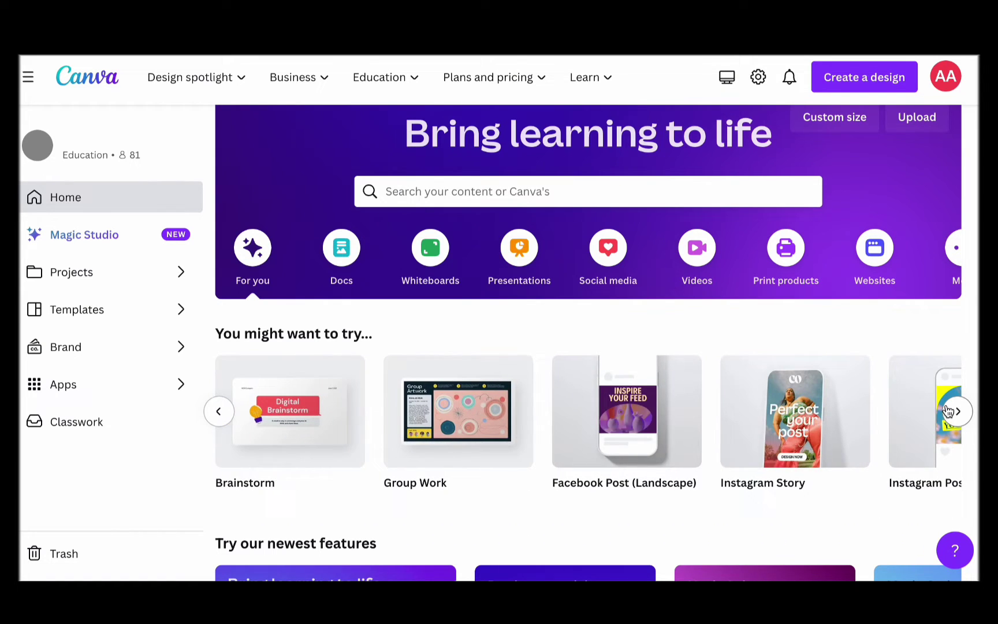
- Search Canva for 'logo' and scroll through the 69,312 Logo template results
left_click(423, 193)
type("logo")
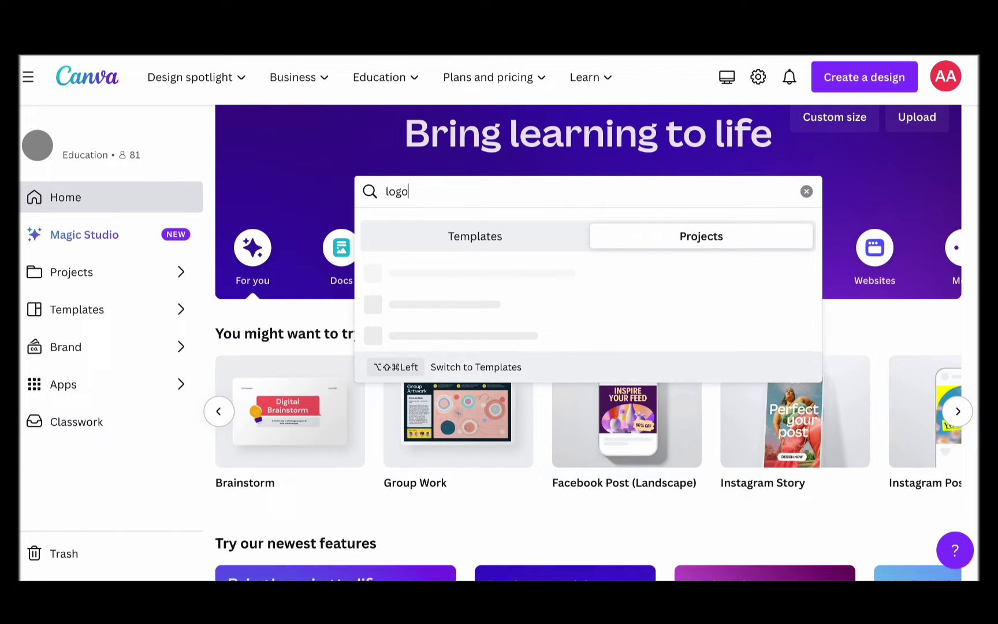
key("Return")
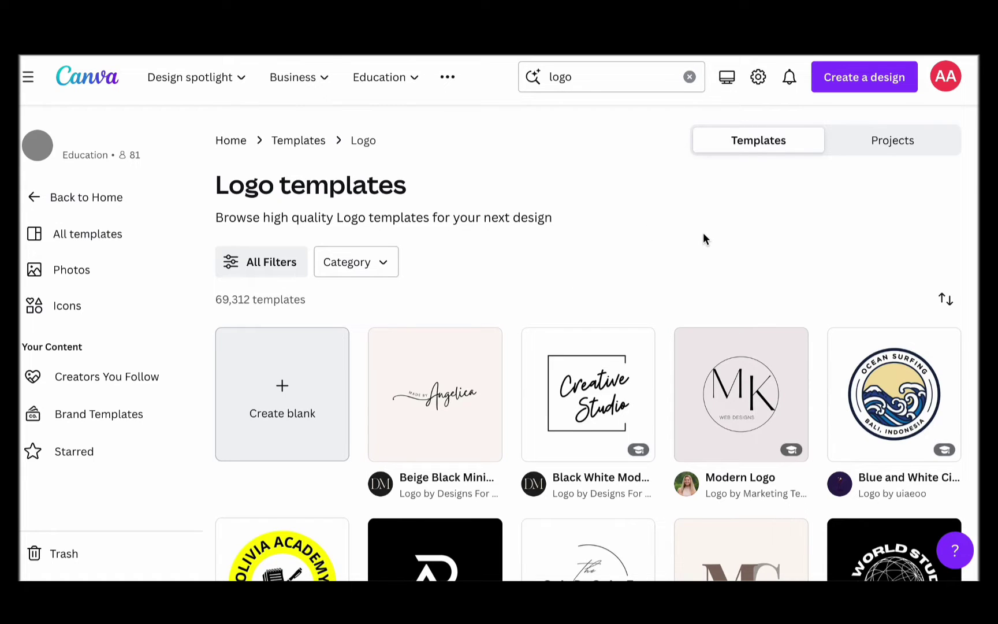
scroll(704, 238, "down", 3)
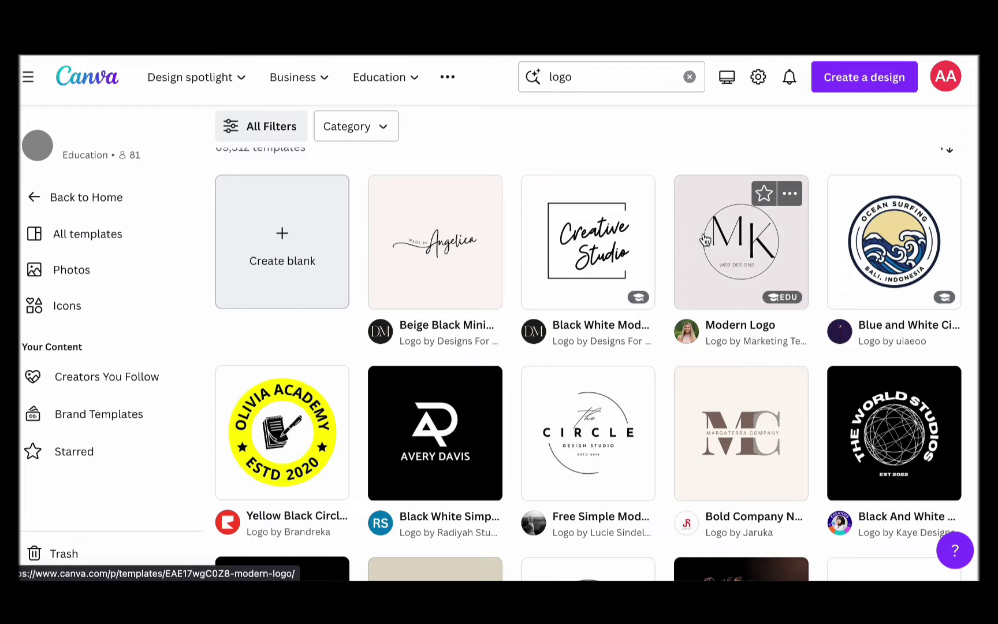
scroll(687, 302, "down", 3)
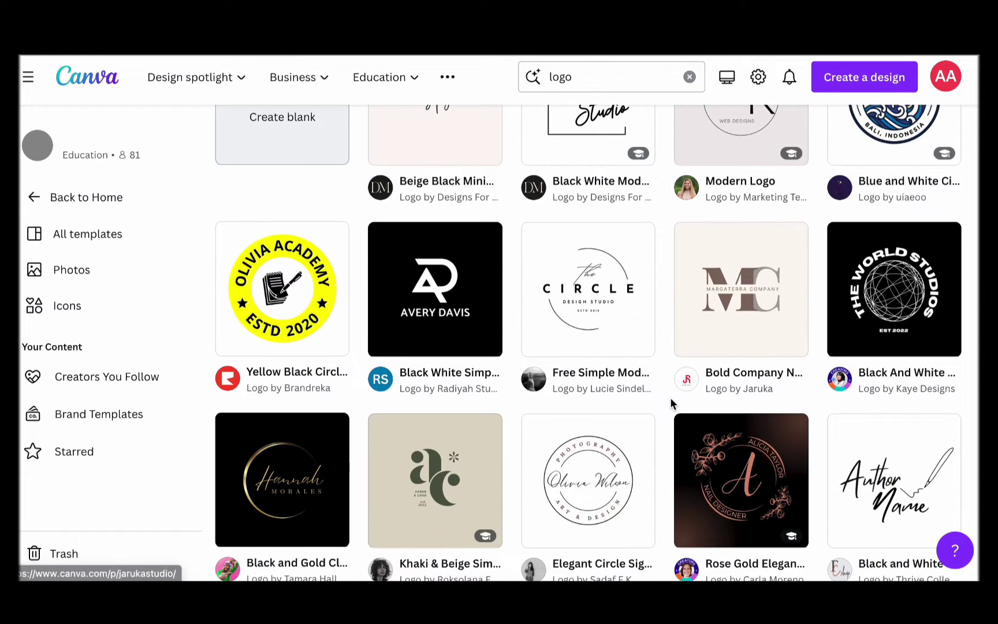
scroll(671, 399, "down", 3)
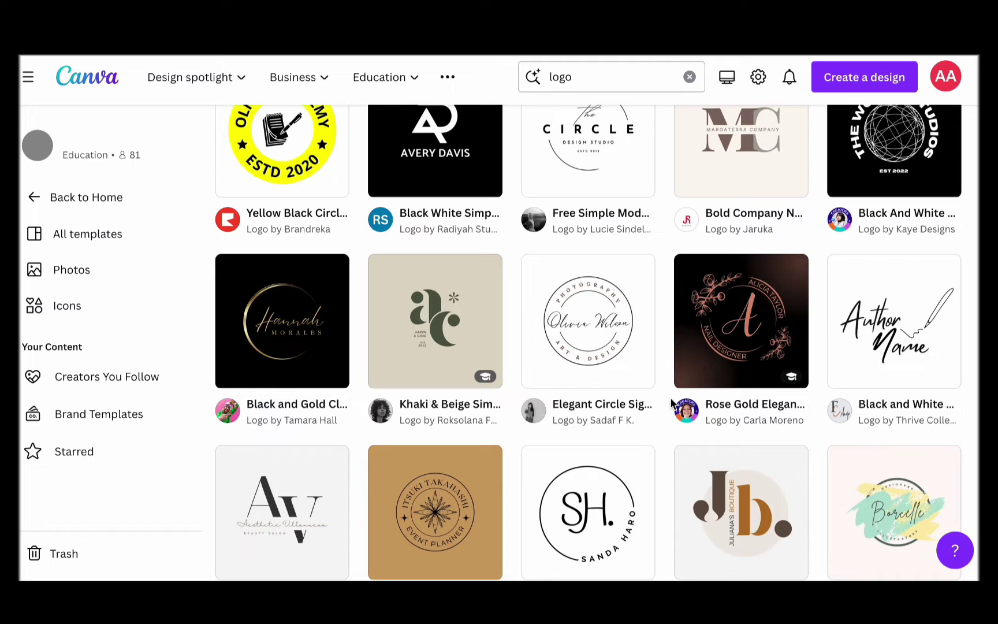
scroll(672, 405, "down", 6)
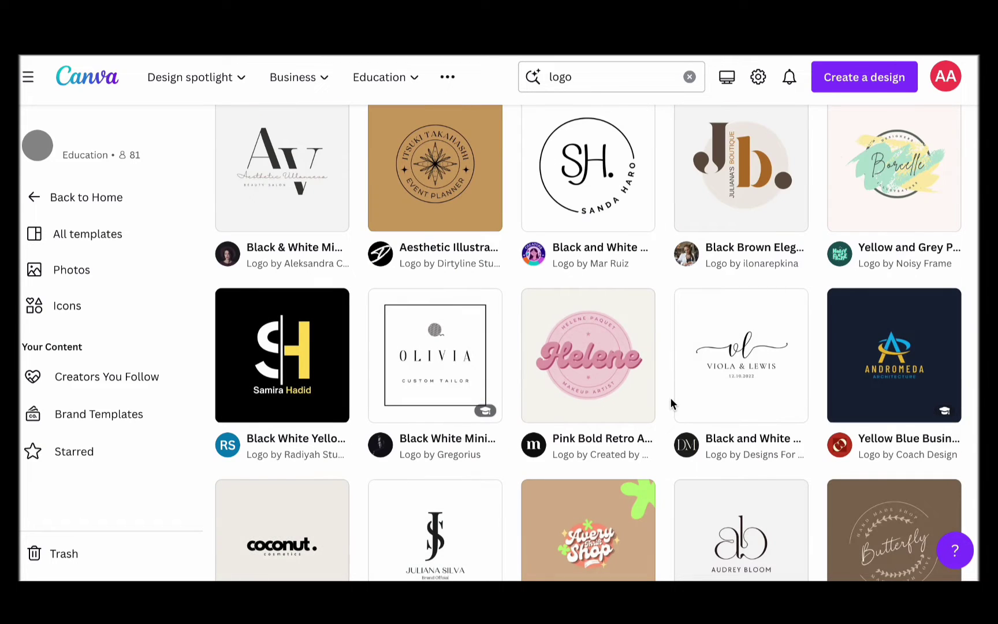
scroll(670, 399, "down", 6)
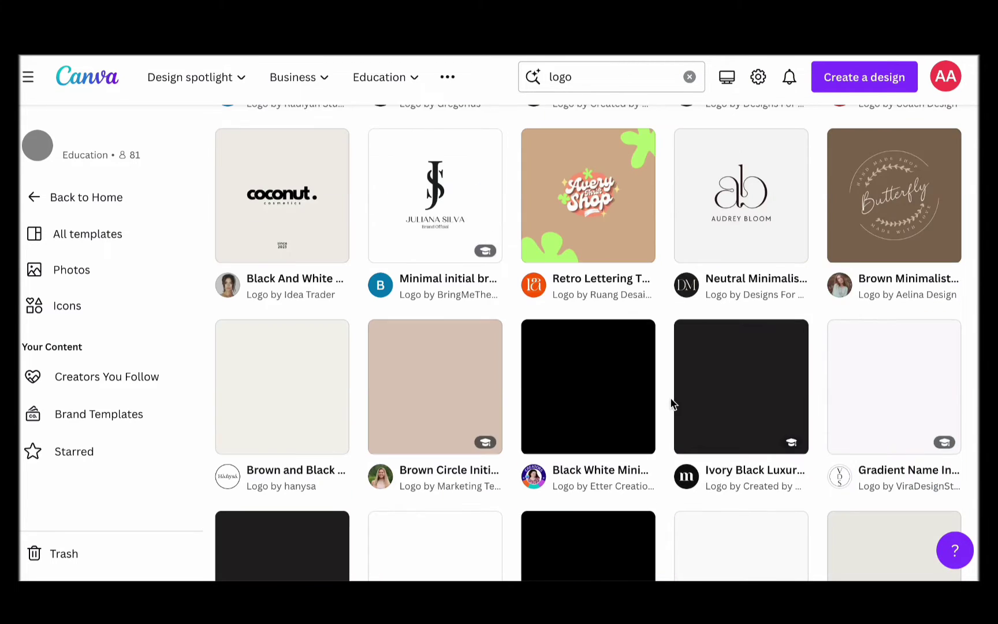
scroll(670, 399, "down", 10)
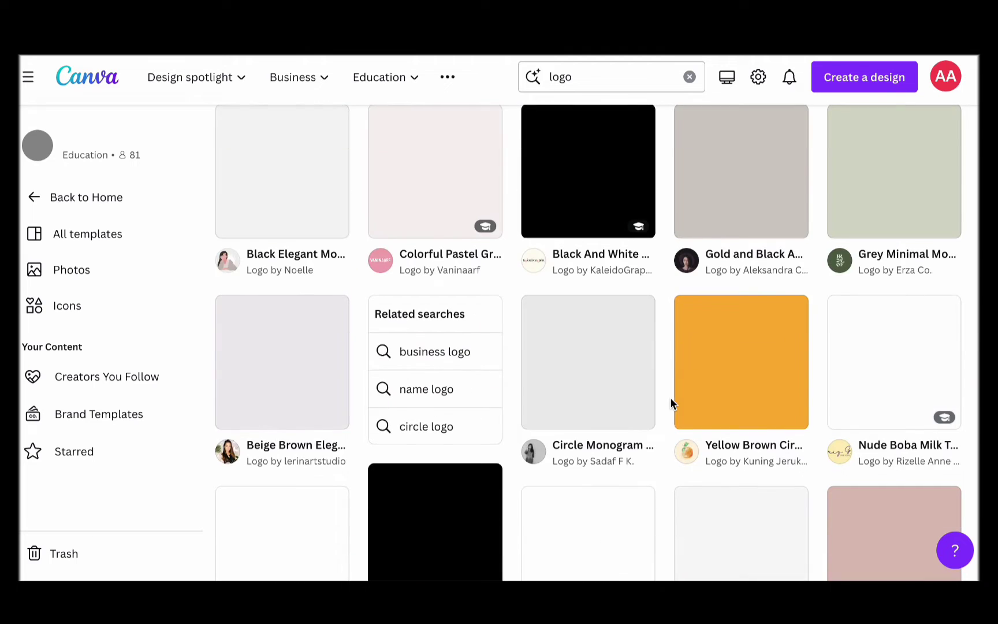
scroll(646, 466, "up", 20)
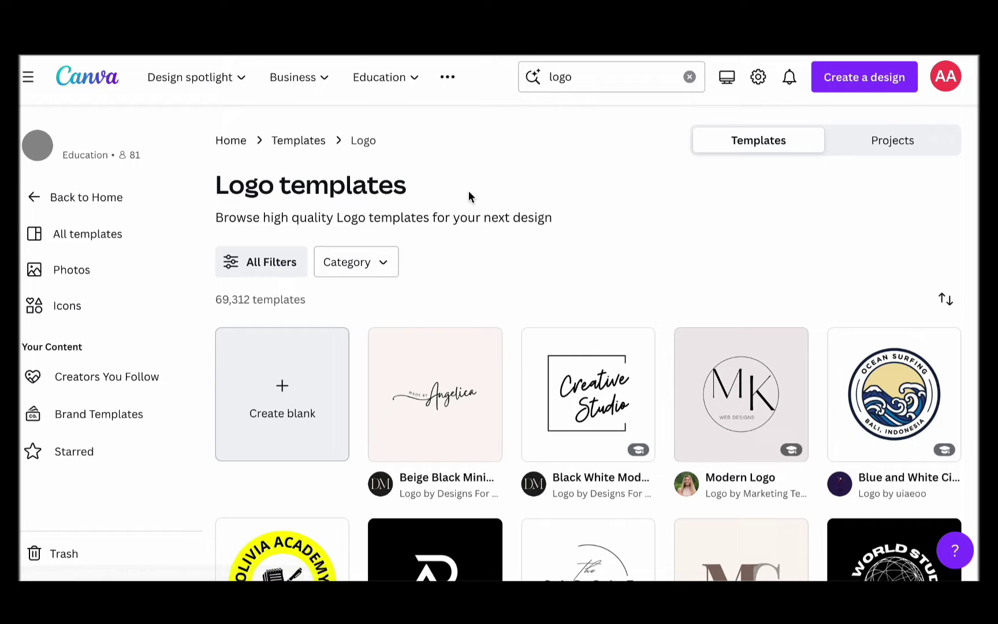
- Search templates for 'logo coffee shop'
left_click(586, 81)
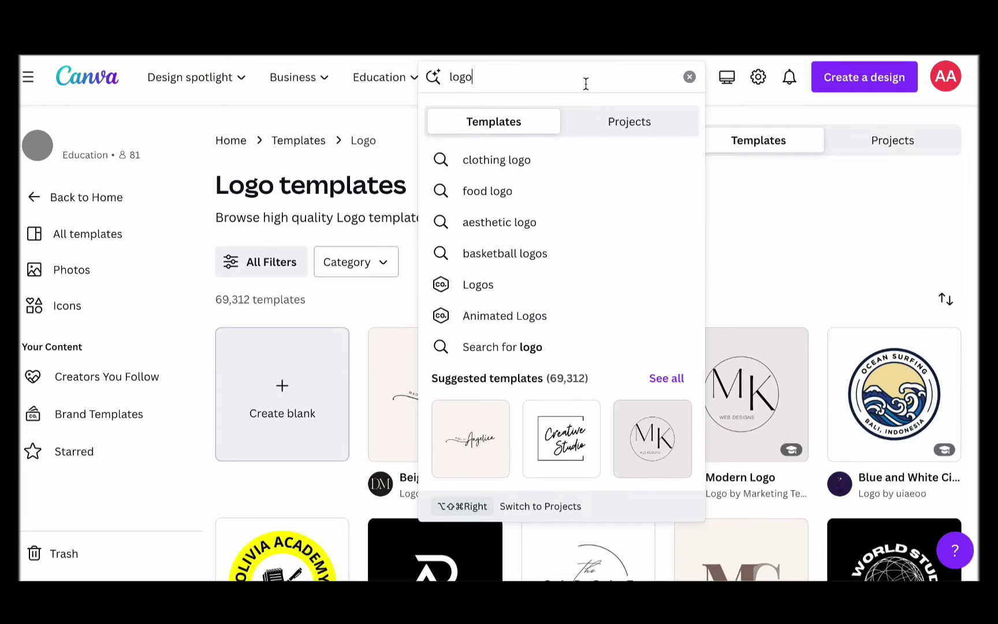
type("coffee")
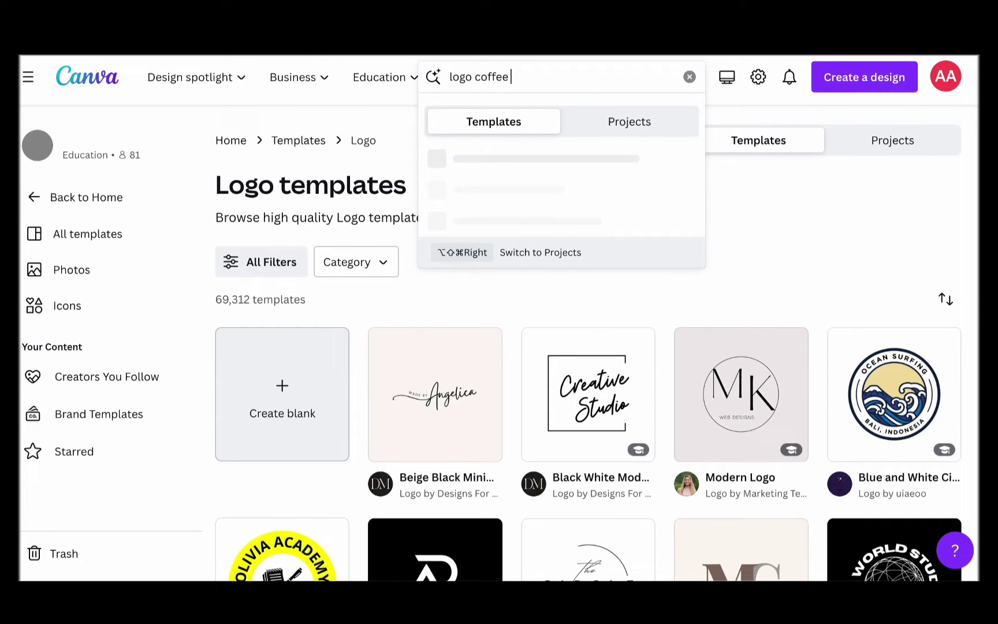
type(" shop")
key("Return")
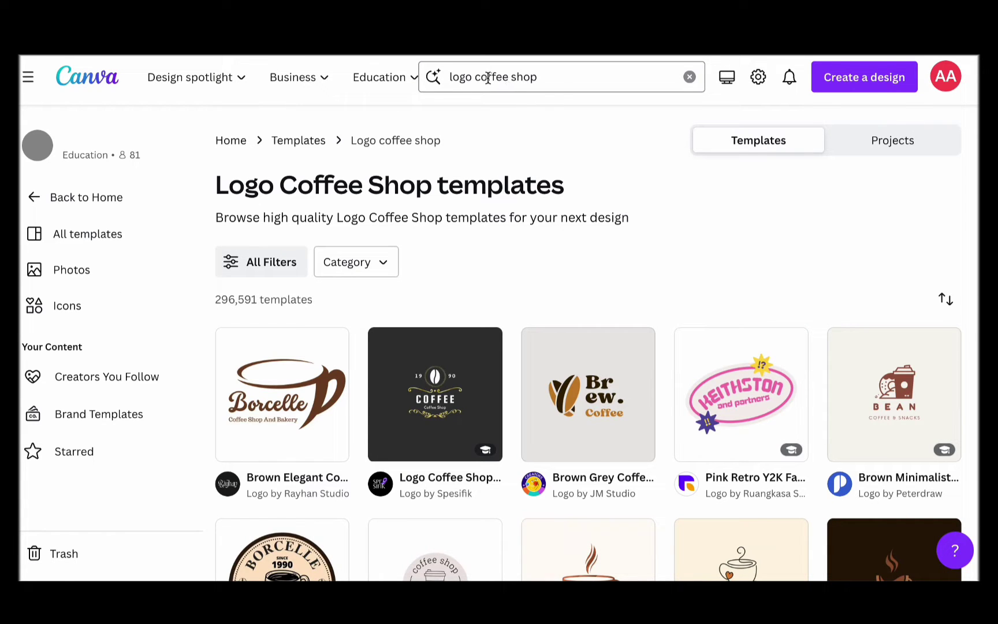
scroll(595, 272, "down", 3)
mouse_move(602, 286)
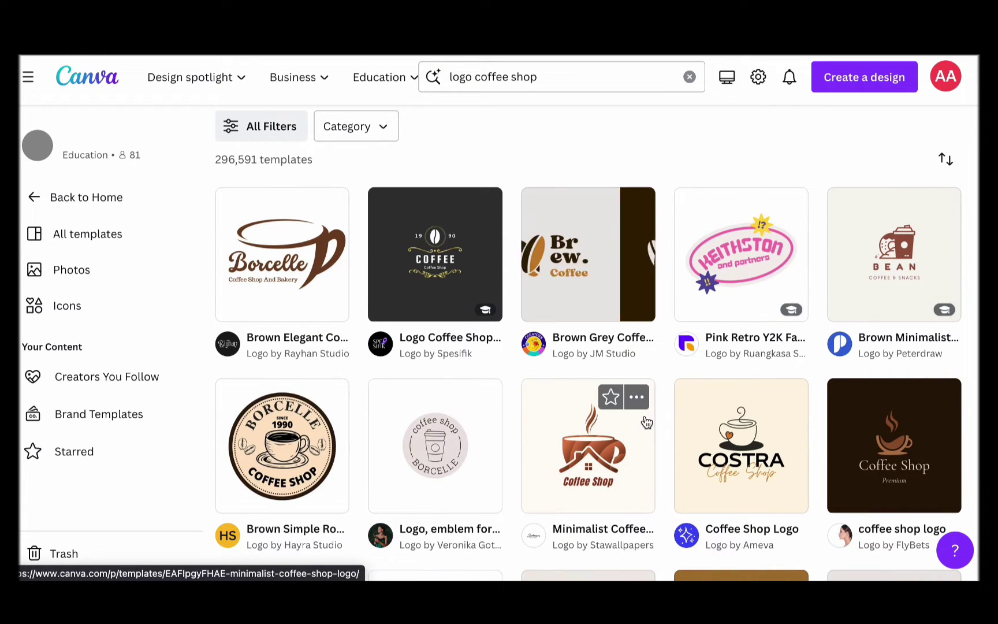
- Scroll through the coffee shop logo results, such as Fins Coffee and Borcelle
scroll(644, 421, "down", 6)
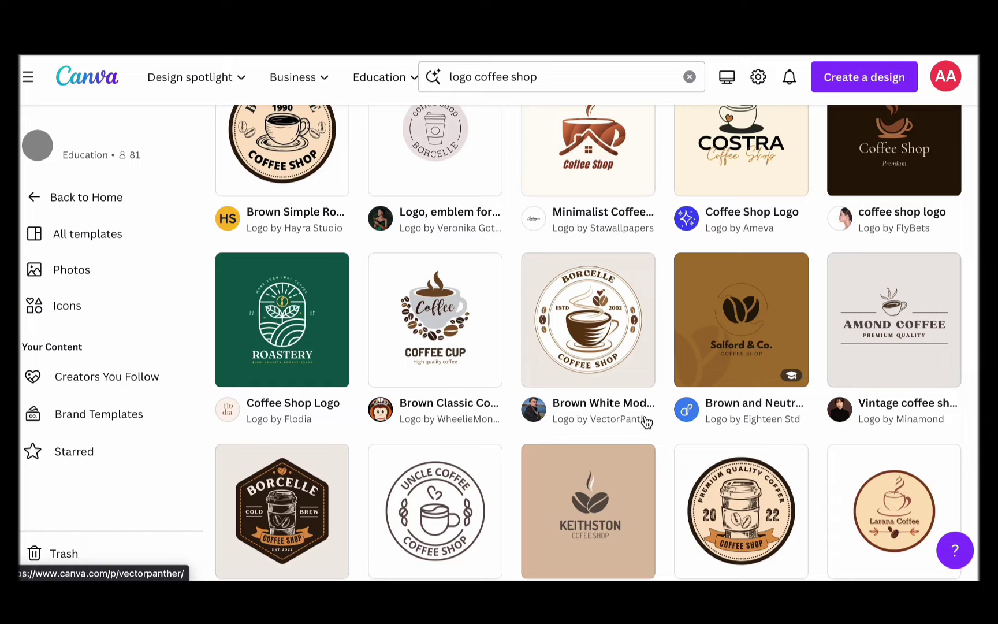
scroll(646, 422, "down", 6)
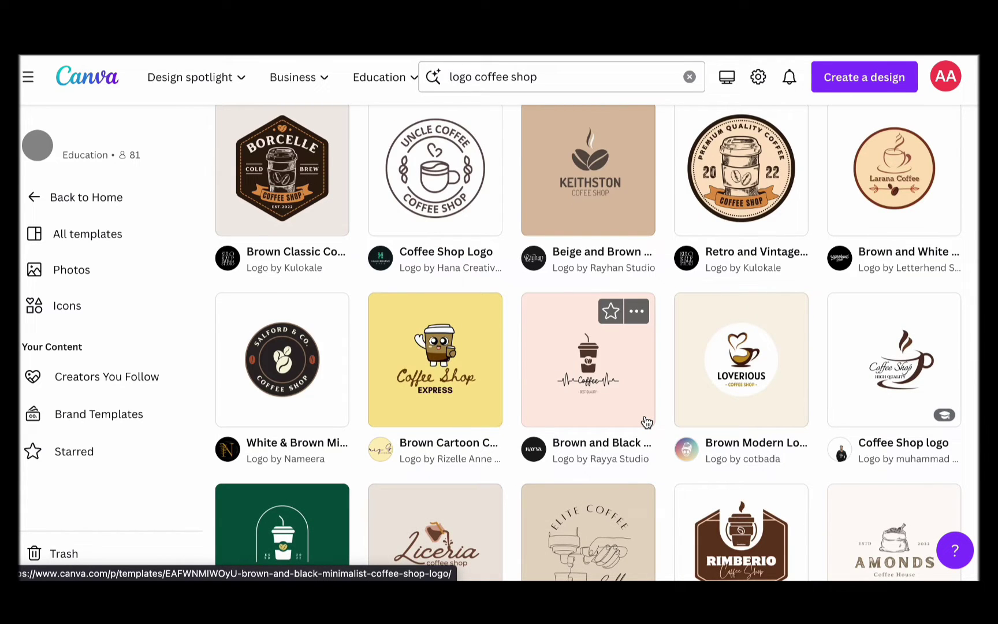
scroll(646, 422, "down", 3)
scroll(646, 421, "down", 6)
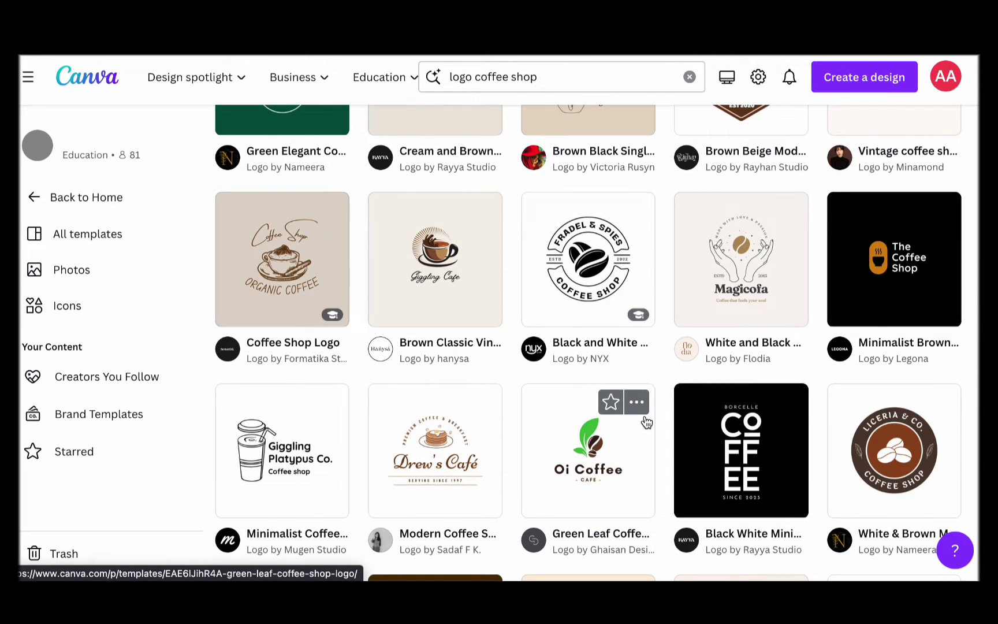
scroll(646, 423, "down", 6)
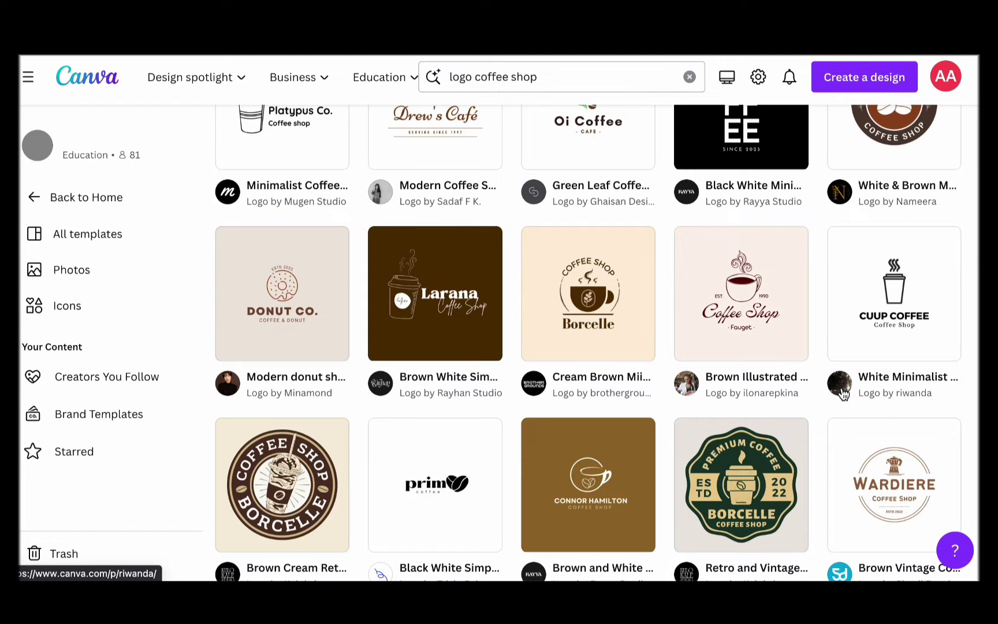
scroll(844, 393, "down", 5)
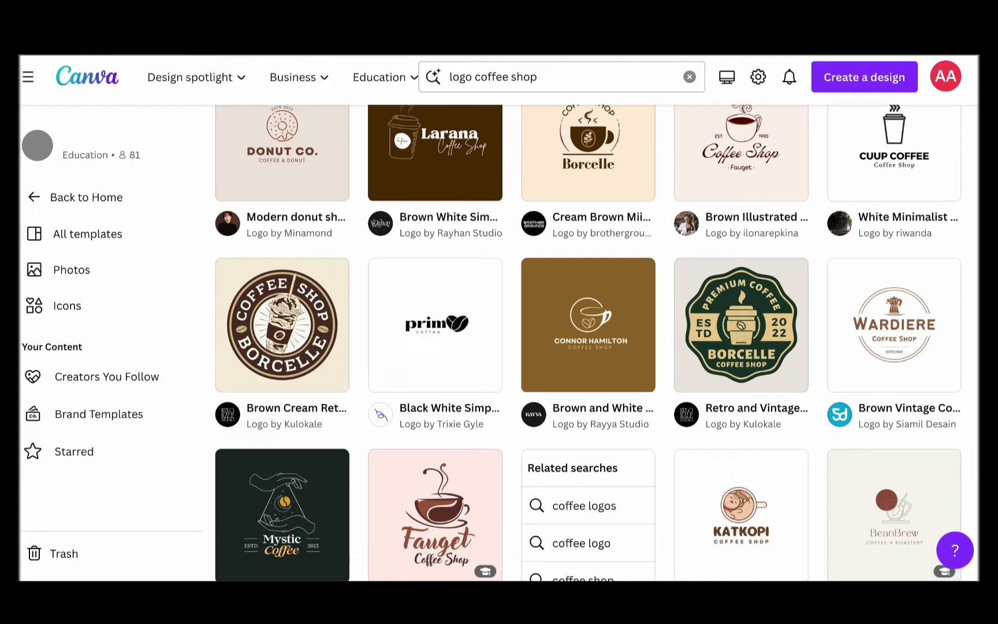
scroll(408, 331, "down", 1)
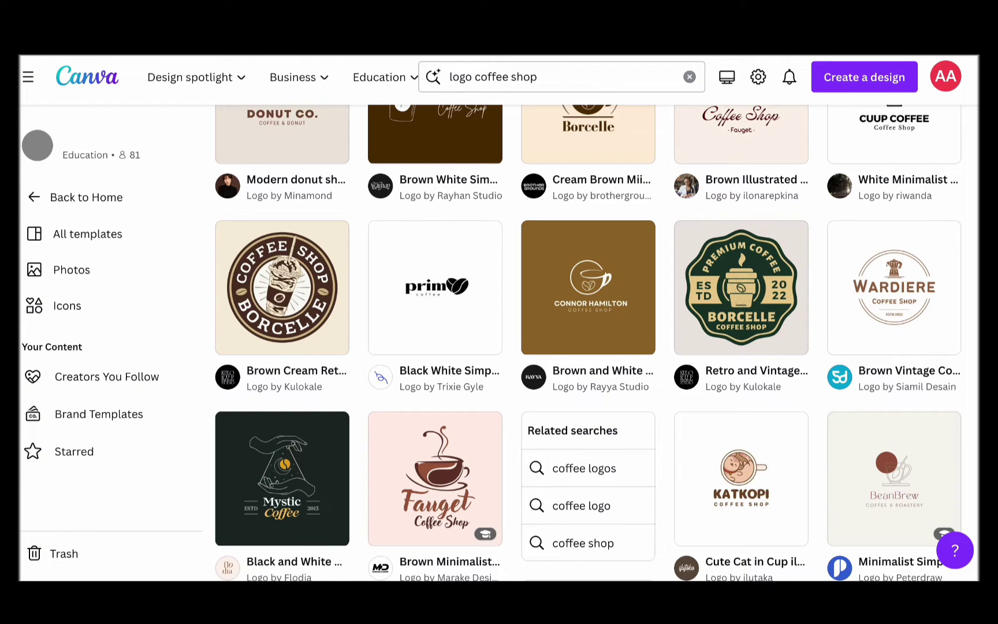
scroll(588, 341, "down", 4)
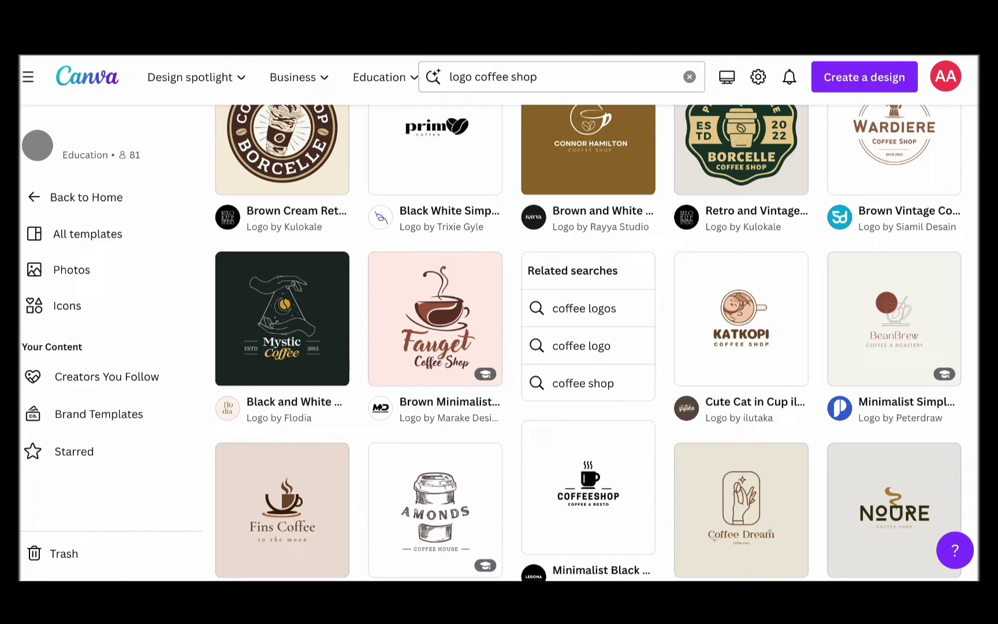
scroll(588, 344, "down", 1)
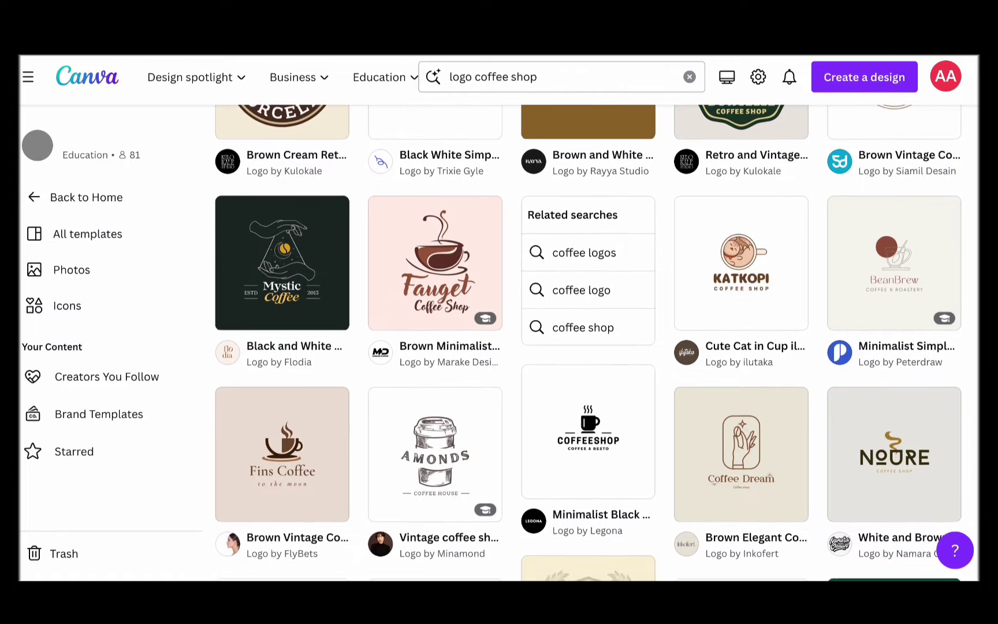
scroll(588, 343, "down", 1)
scroll(754, 368, "down", 2)
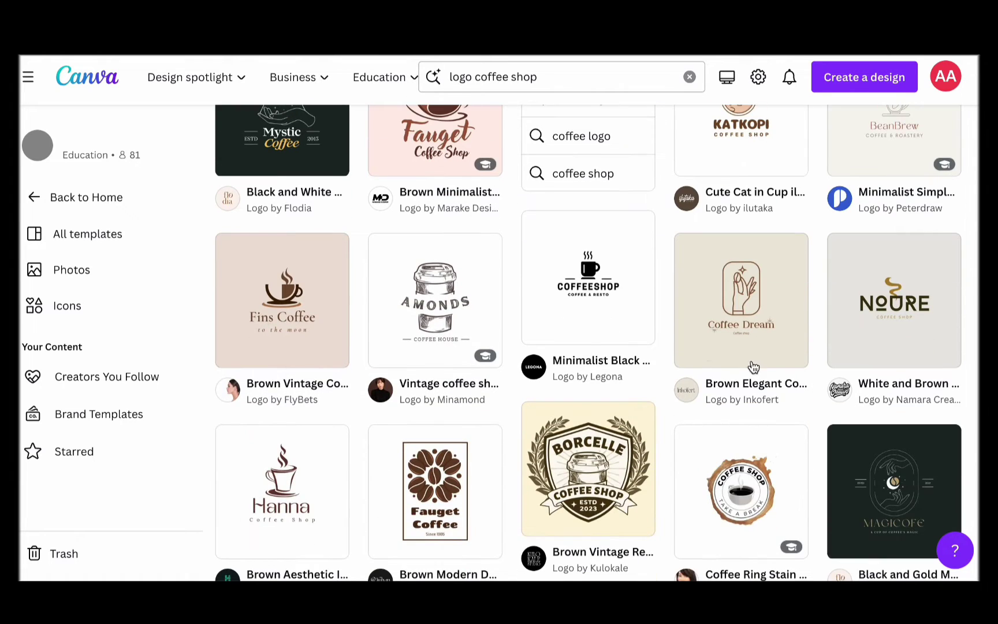
- Preview the Vintage coffee shop logo, compare its white and brown versions, and reopen it
left_click(422, 301)
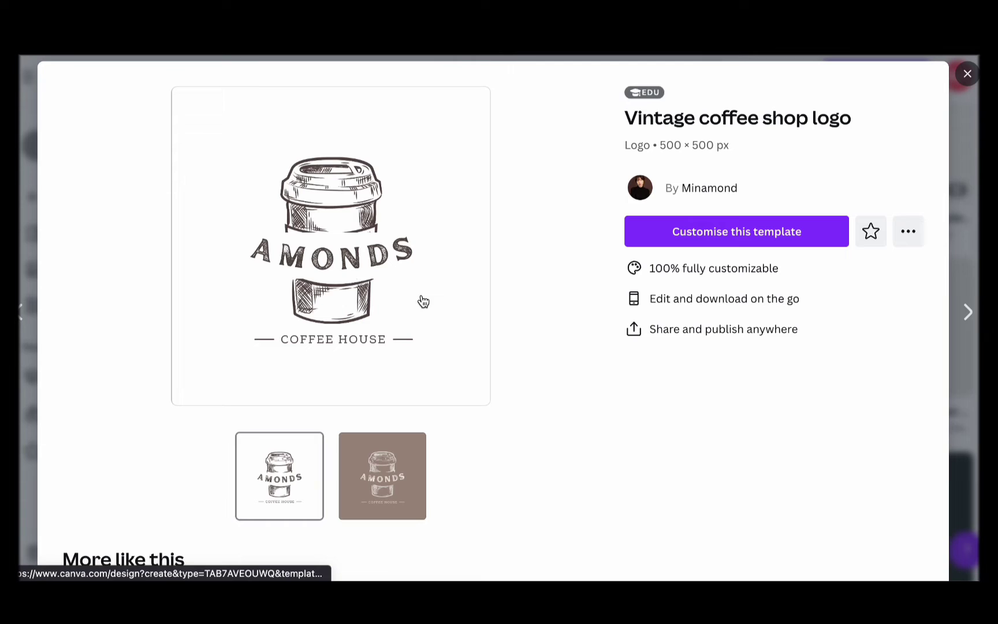
left_click(383, 487)
left_click(287, 470)
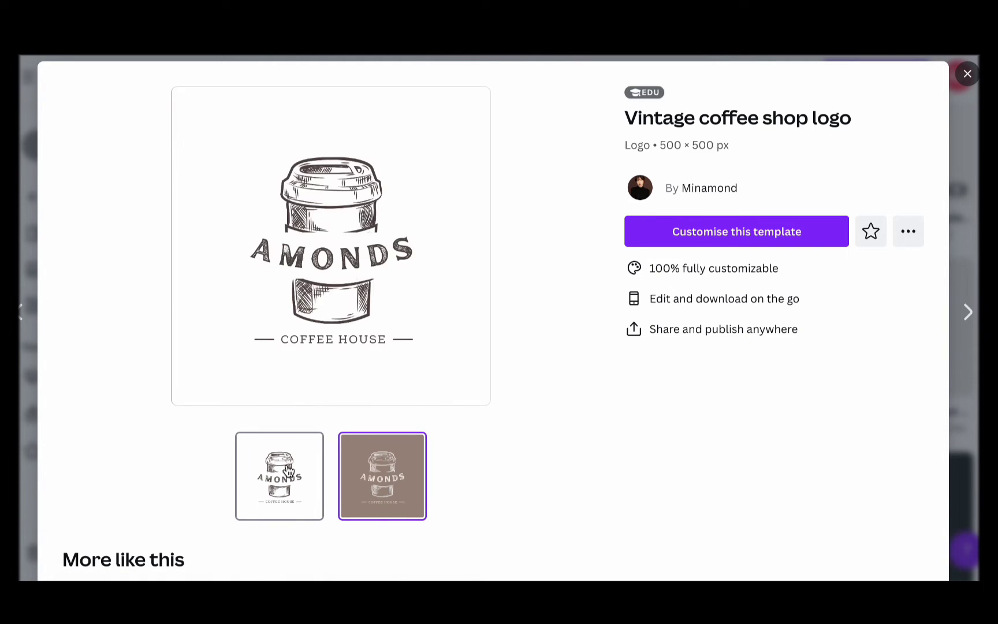
key("Escape")
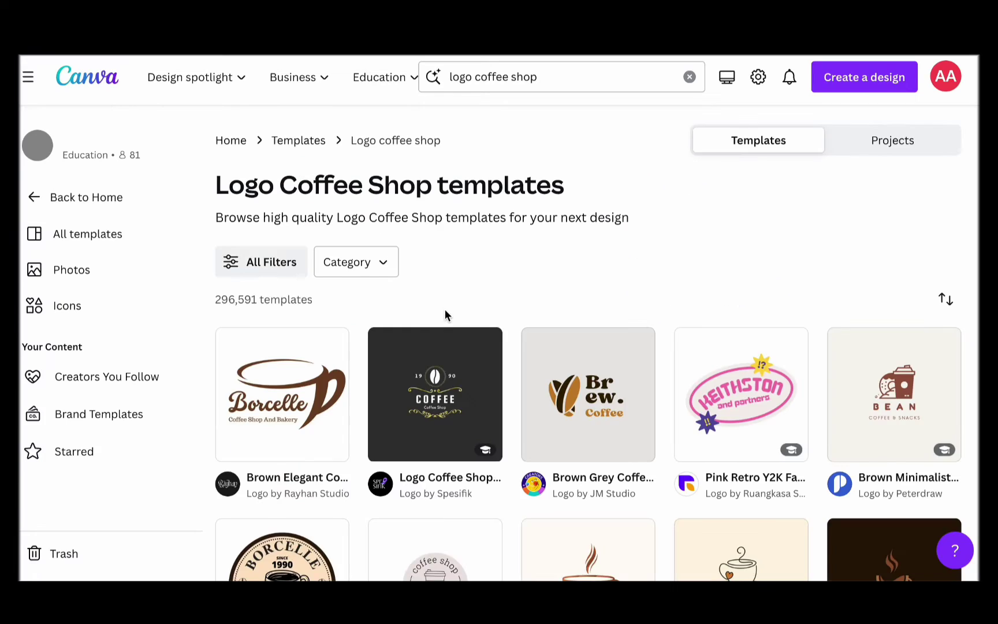
scroll(447, 315, "down", 8)
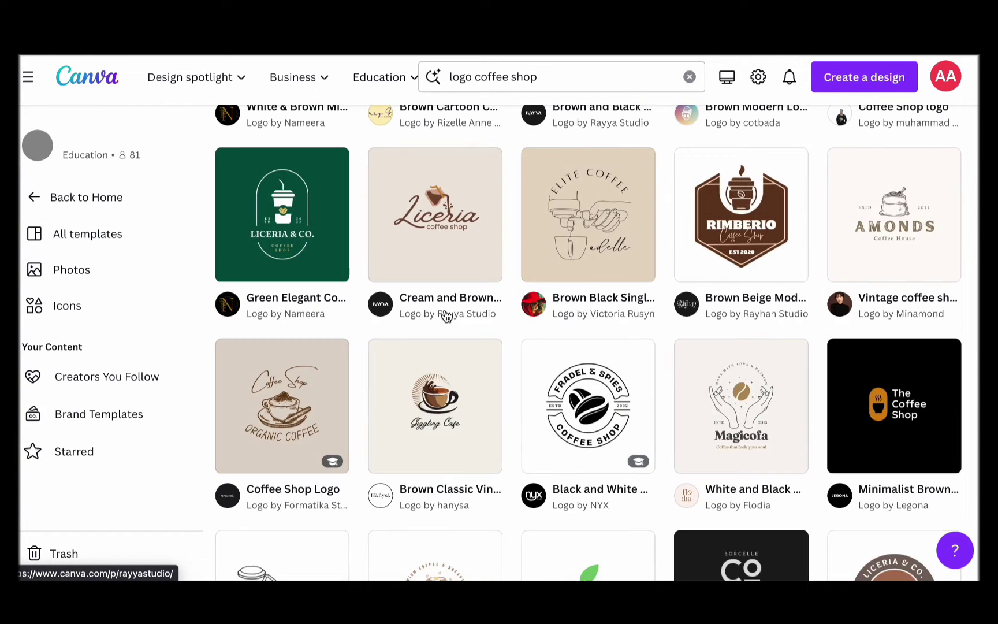
scroll(446, 315, "down", 5)
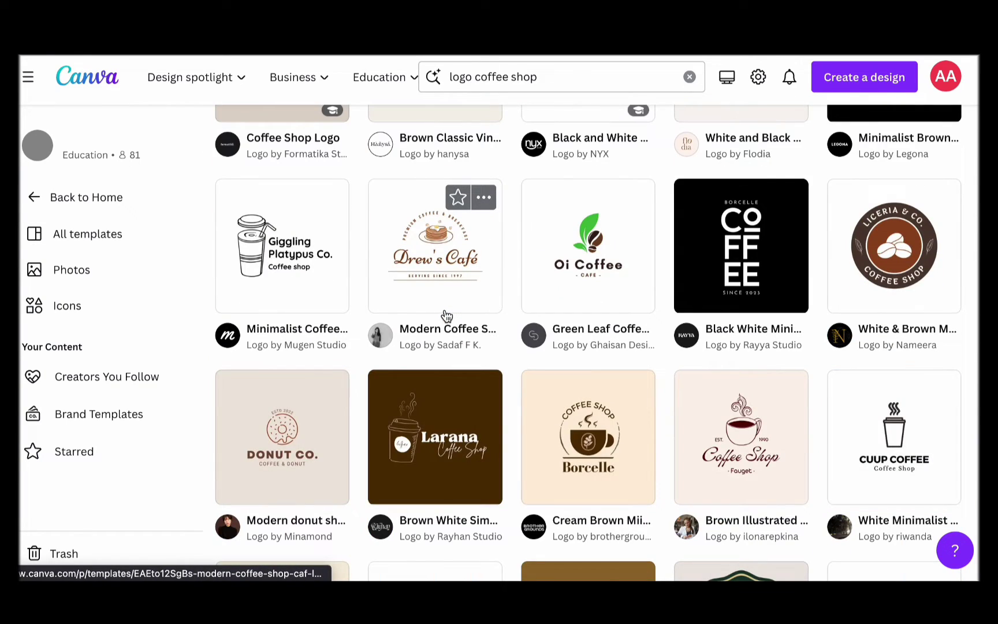
scroll(446, 315, "down", 10)
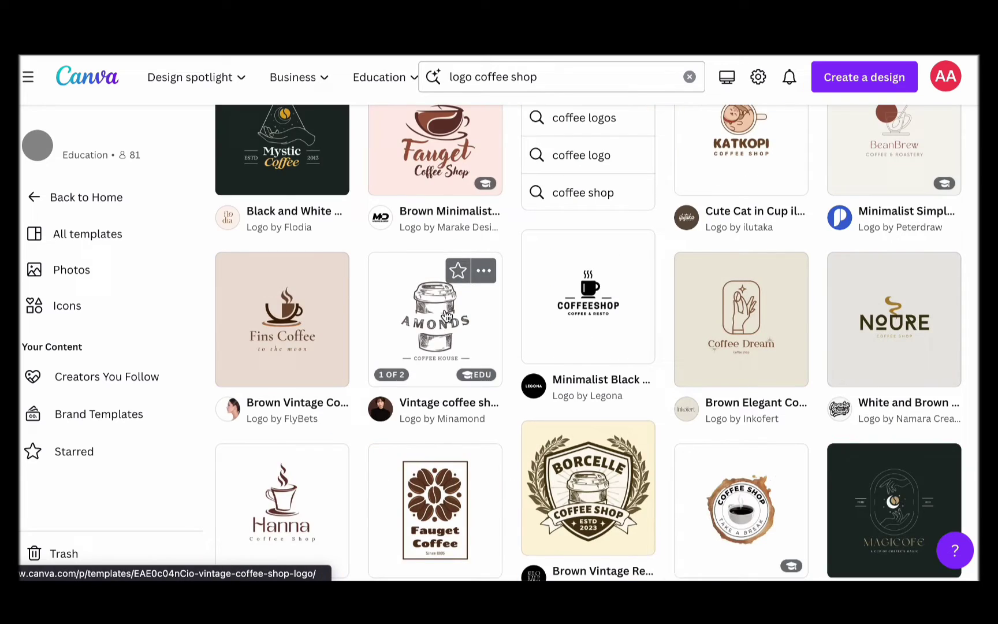
left_click(447, 315)
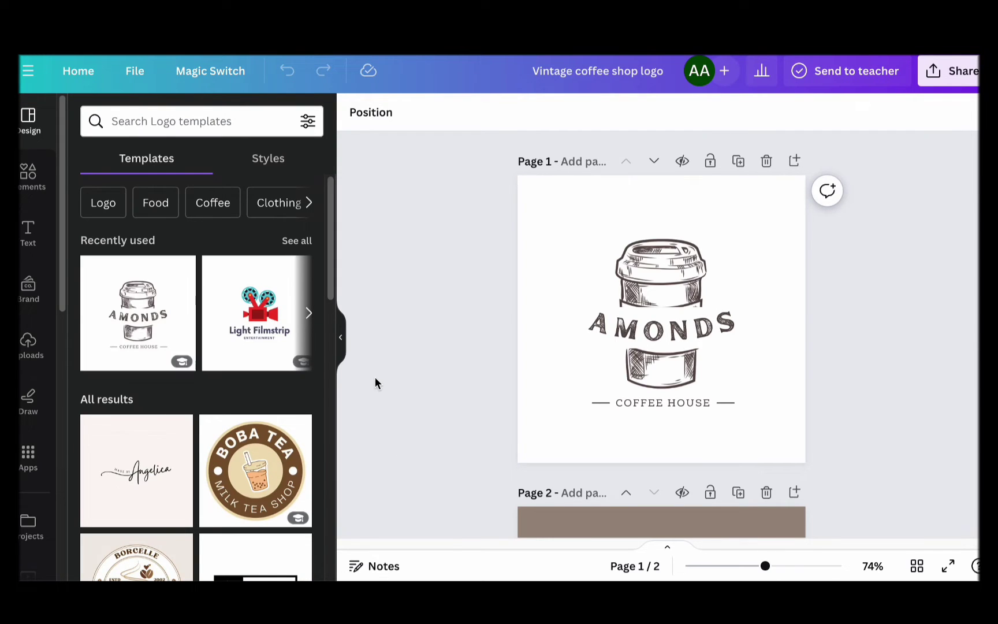
scroll(198, 414, "down", 5)
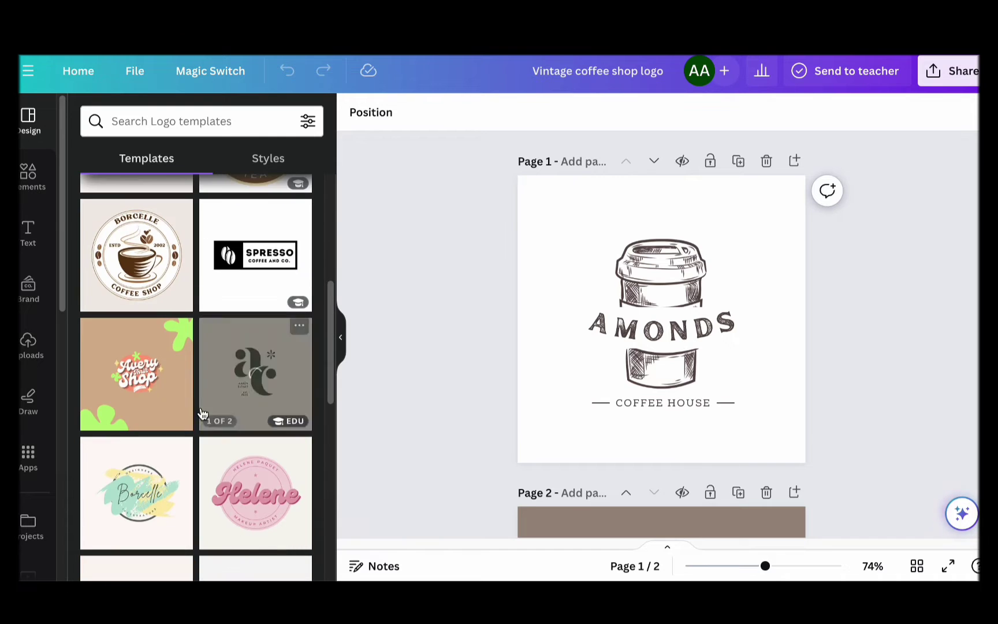
scroll(200, 414, "up", 5)
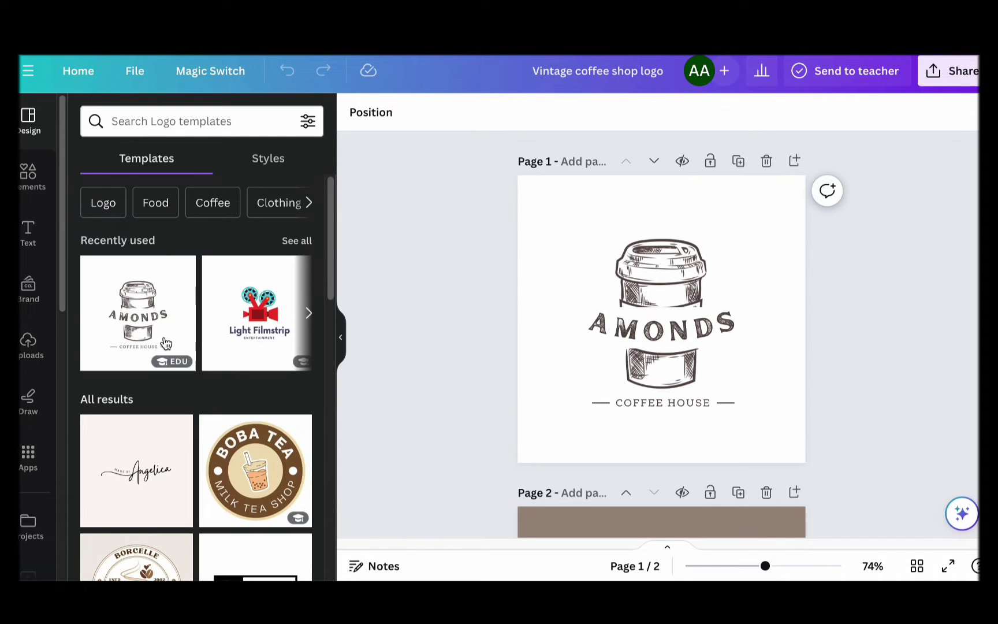
scroll(219, 442, "down", 10)
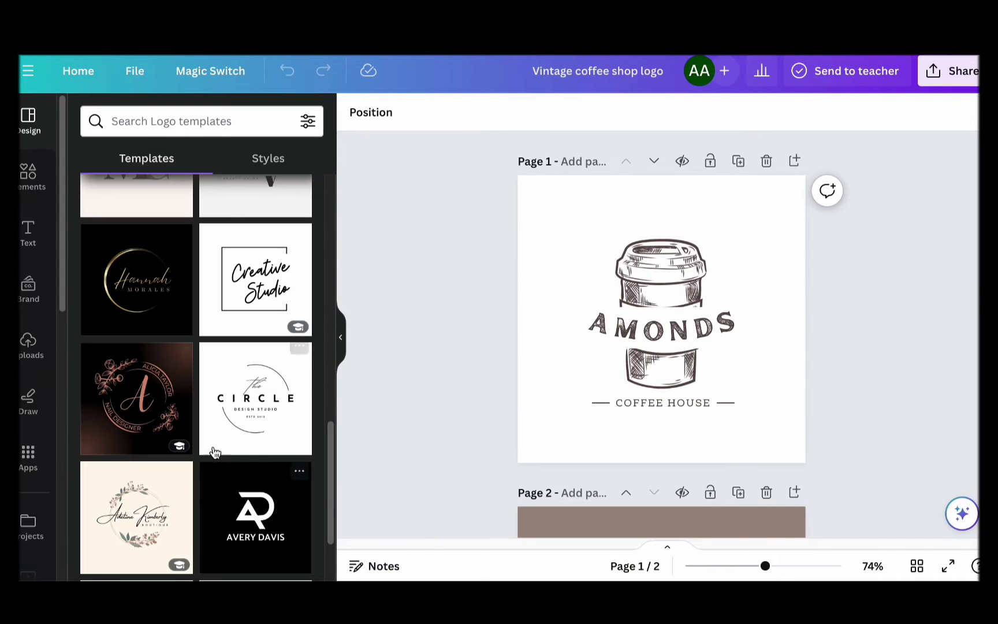
scroll(215, 456, "down", 8)
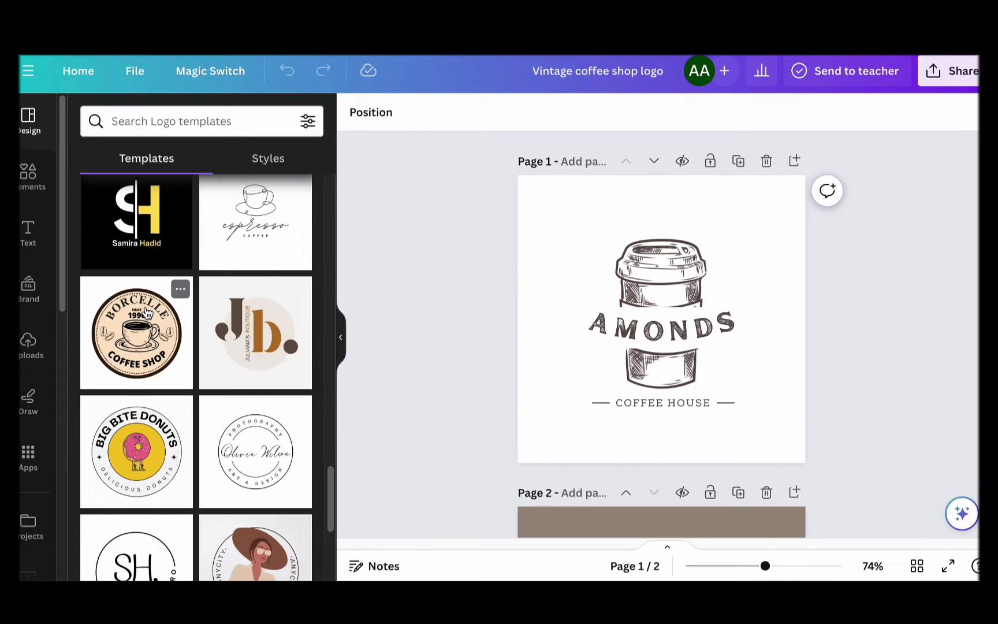
scroll(163, 385, "down", 10)
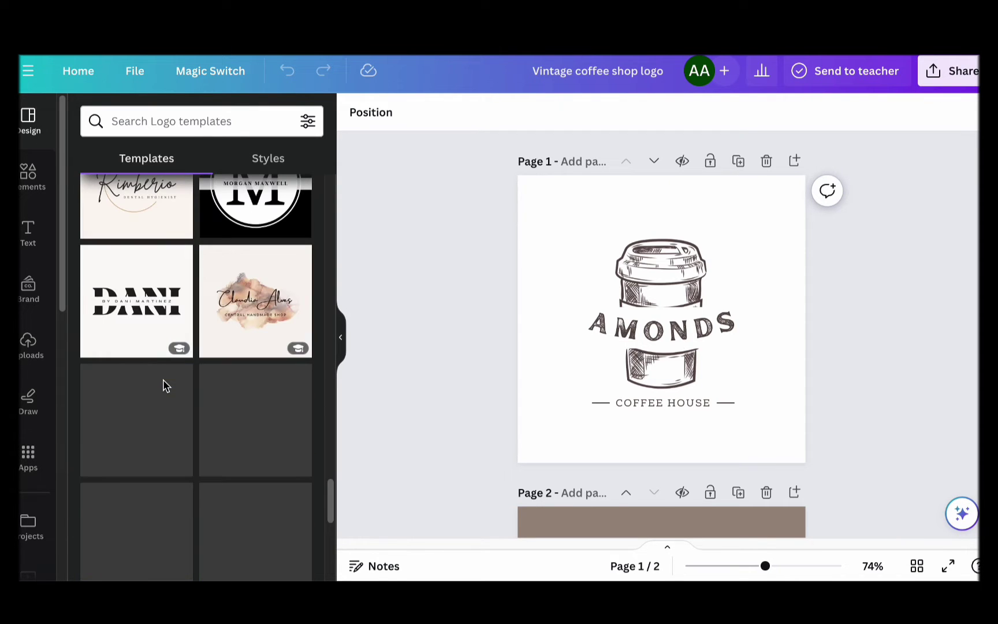
scroll(164, 386, "down", 10)
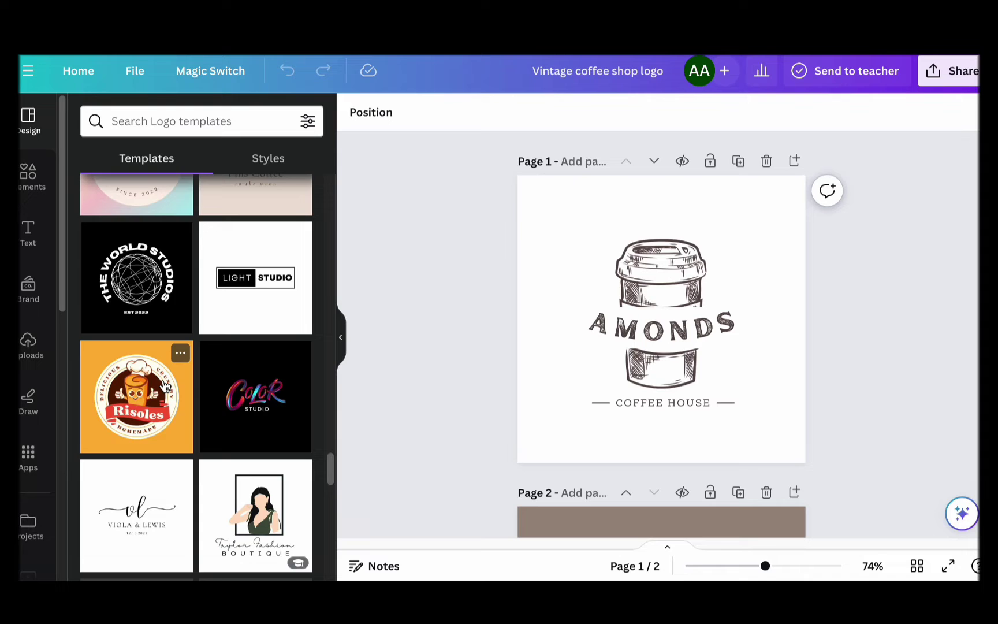
scroll(196, 419, "down", 10)
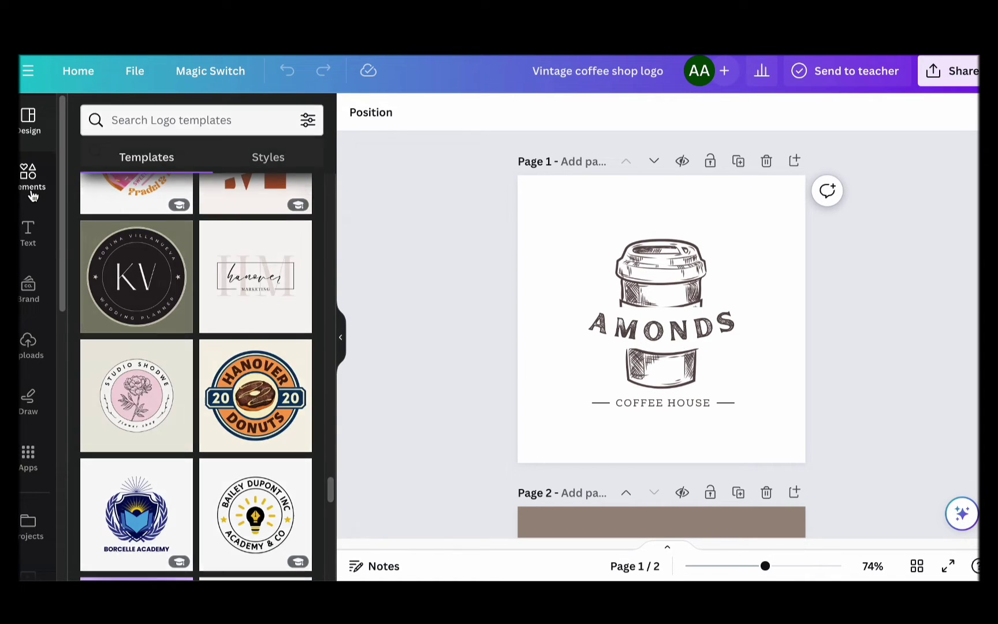
left_click(32, 196)
scroll(208, 399, "down", 5)
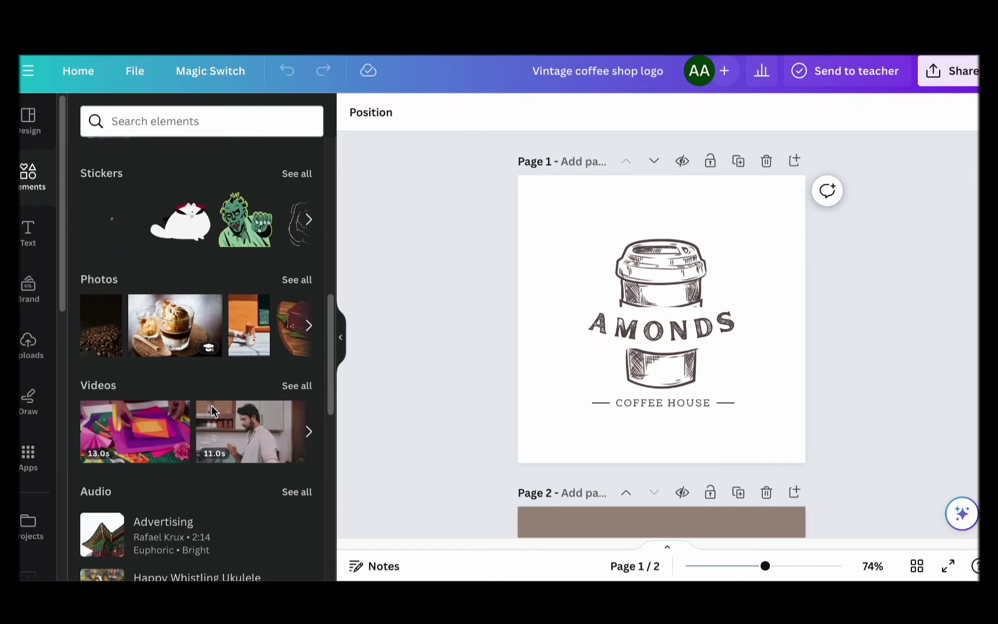
left_click(29, 234)
left_click(30, 120)
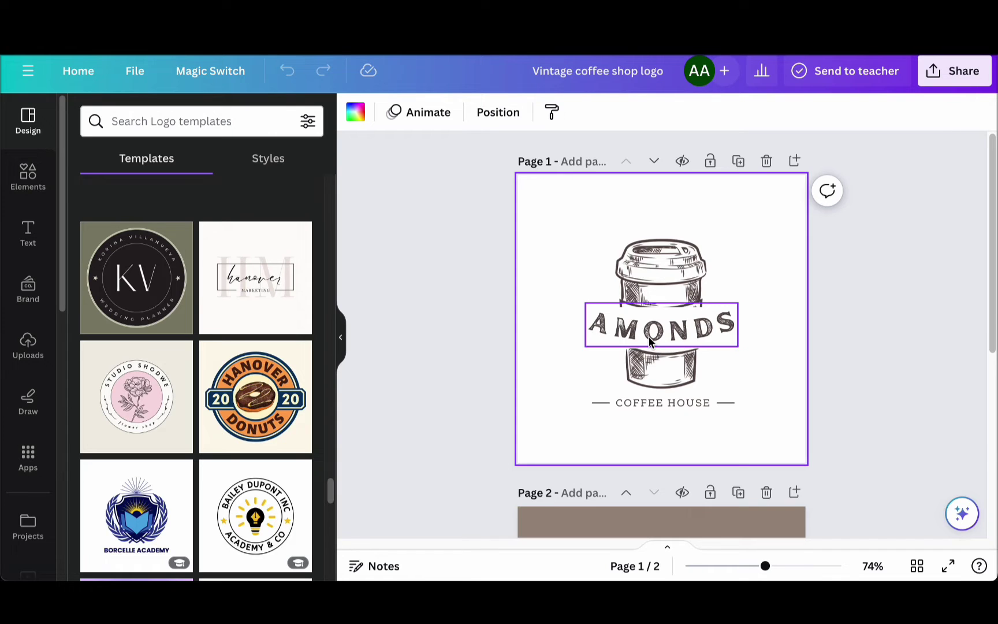
- Replace the AMONDS title with JOHN'S above the COFFEE HOUSE tagline
scroll(611, 375, "down", 5)
scroll(611, 375, "up", 5)
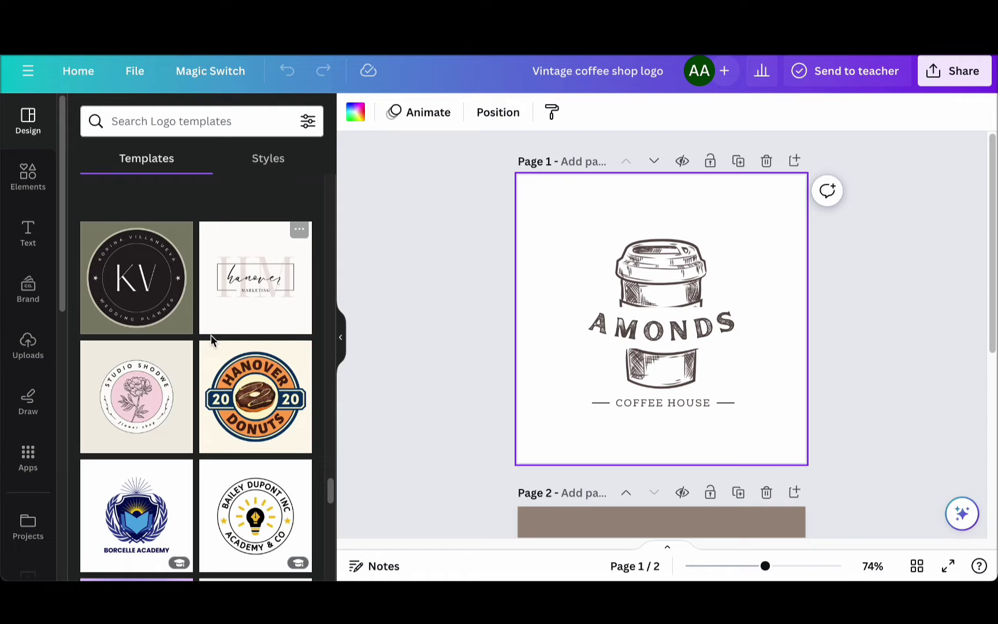
scroll(208, 338, "down", 5)
scroll(207, 339, "down", 5)
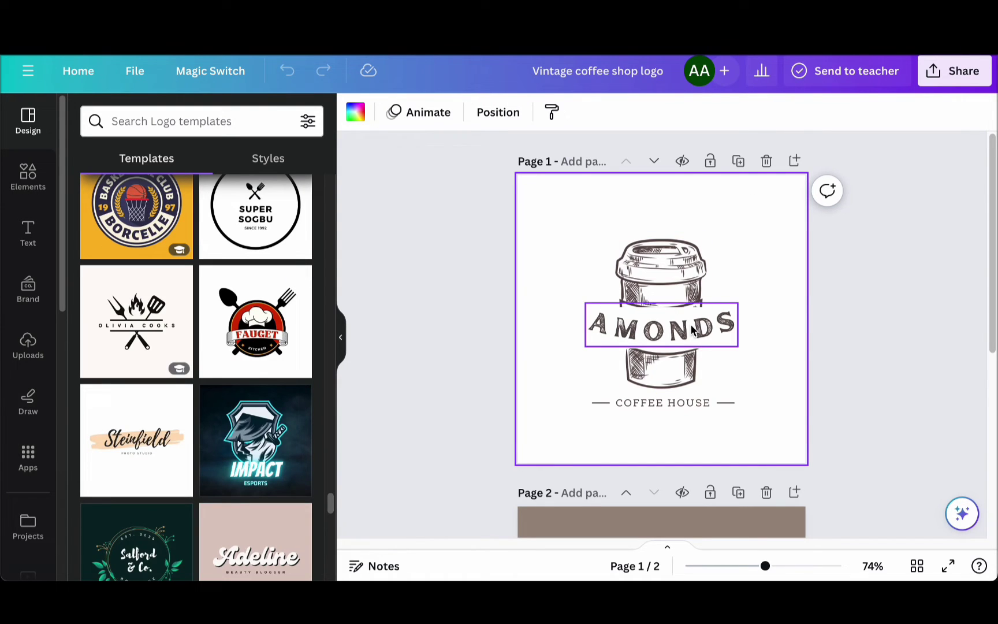
left_click(662, 334)
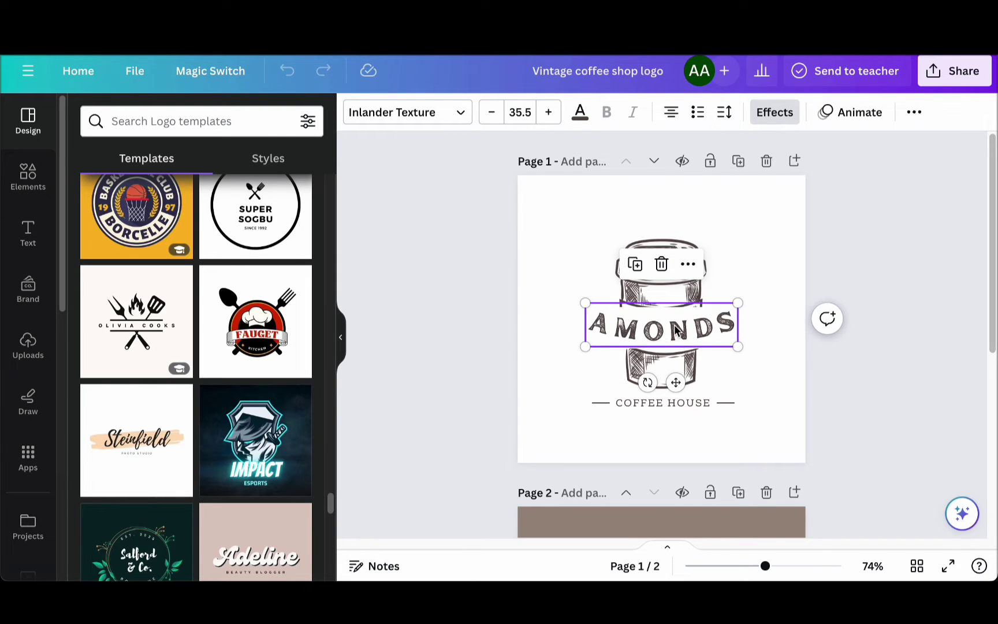
double_click(643, 318)
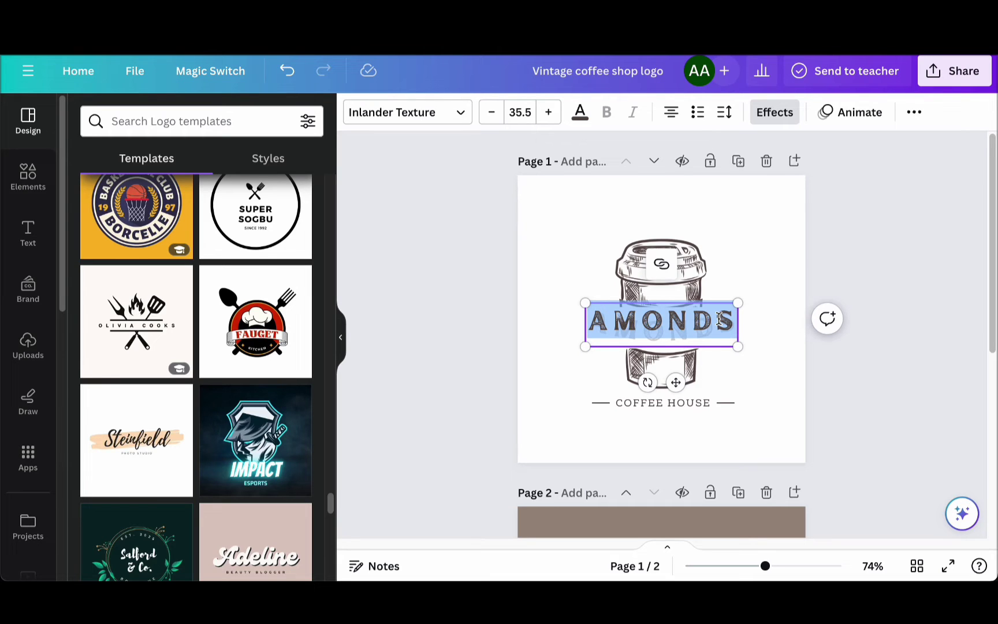
type("J")
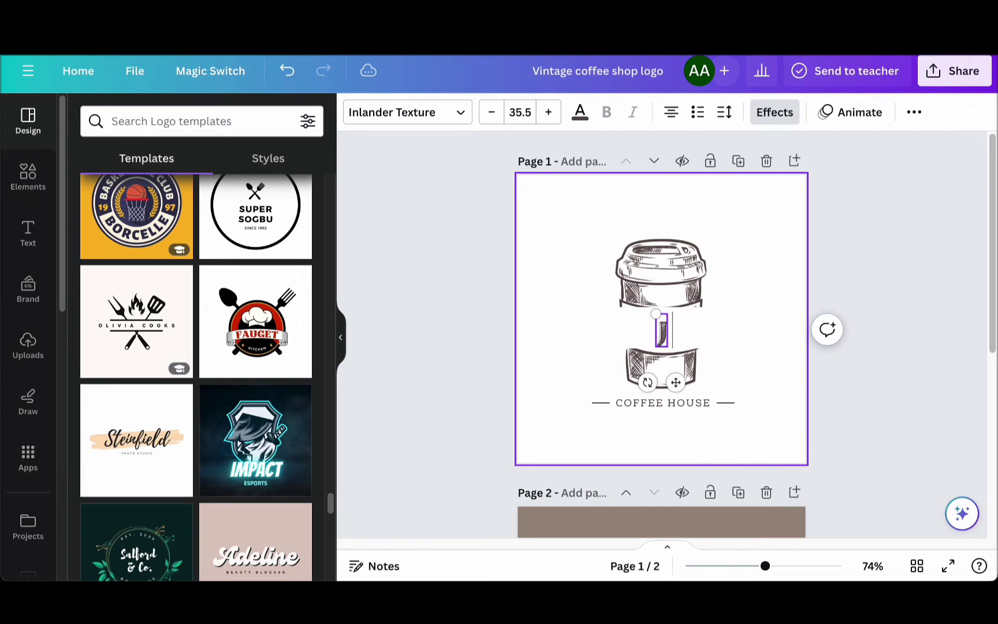
type("OHN'S")
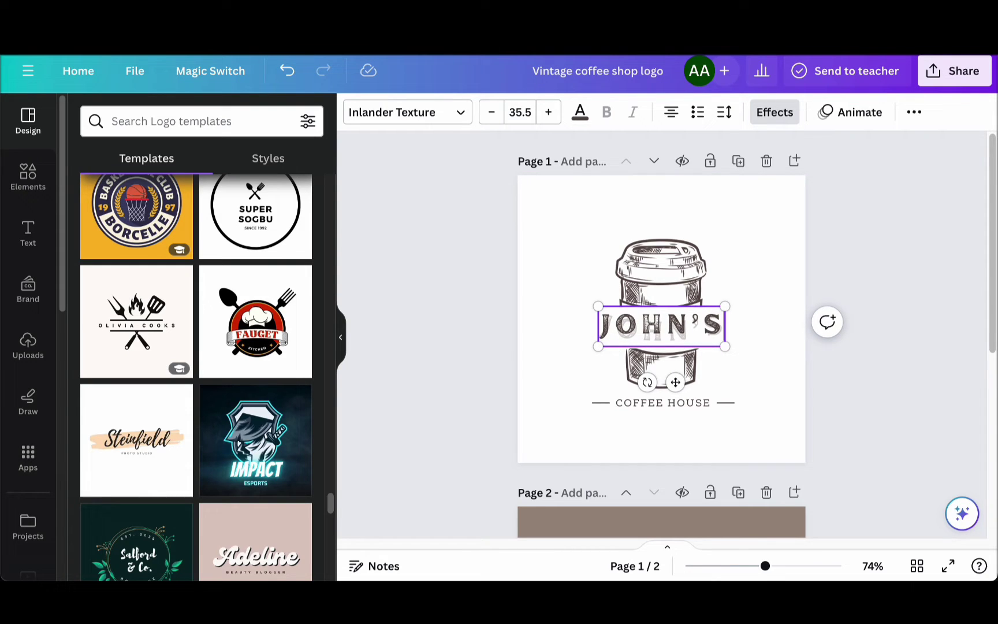
left_click(684, 408)
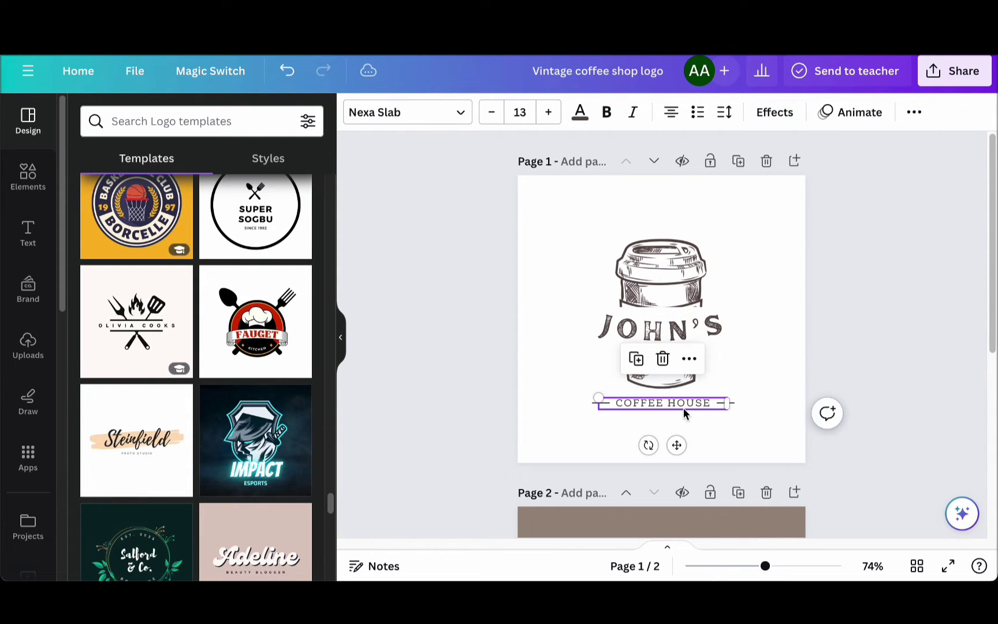
left_click(743, 372)
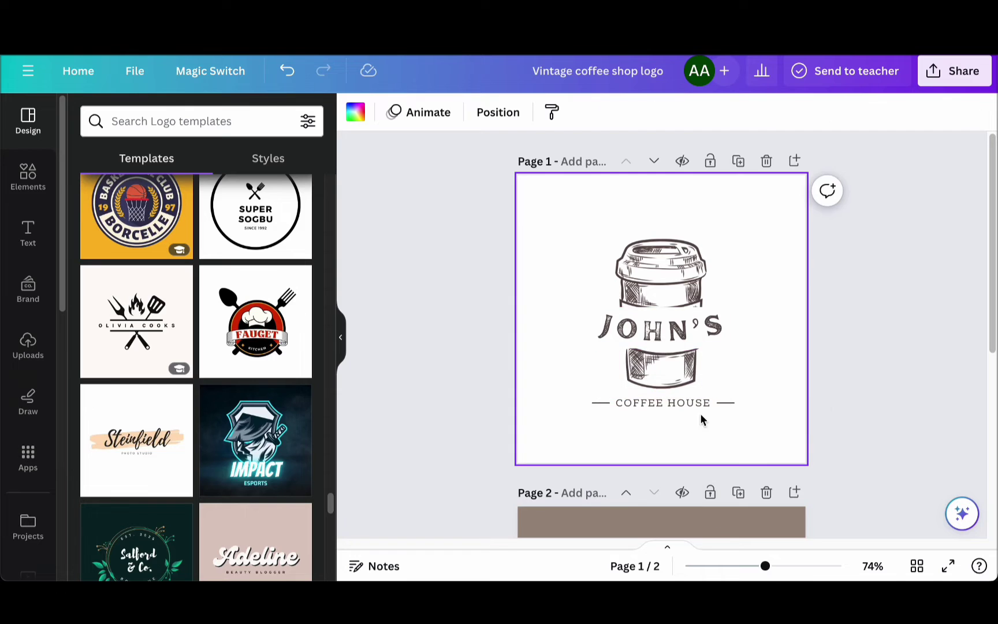
- Try the Sego font on JOHN'S, then revert it to Inlander Texture
left_click(674, 320)
left_click(410, 116)
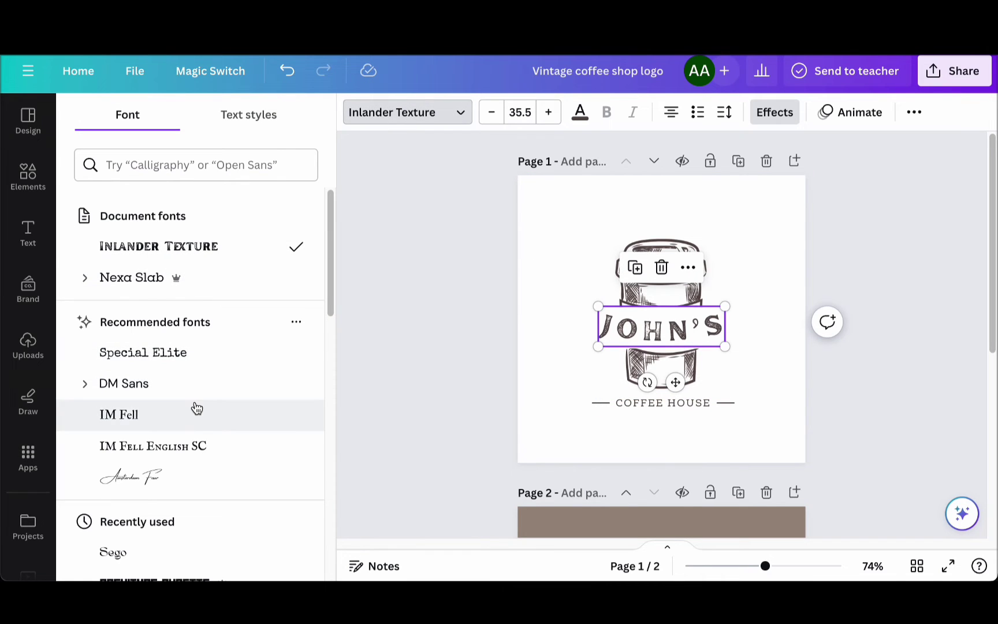
double_click(687, 334)
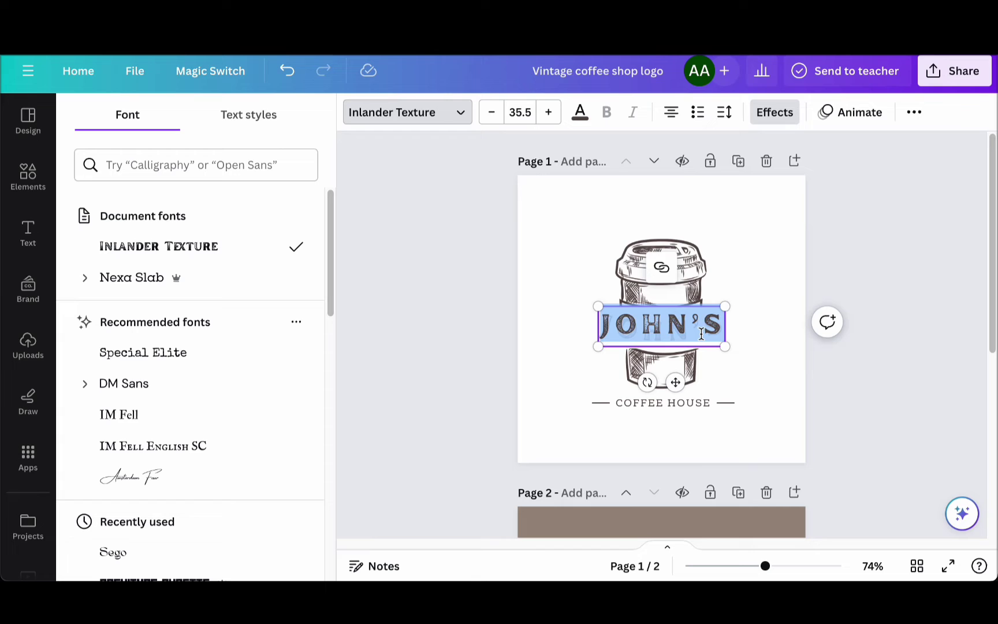
left_click(702, 333)
scroll(161, 439, "down", 4)
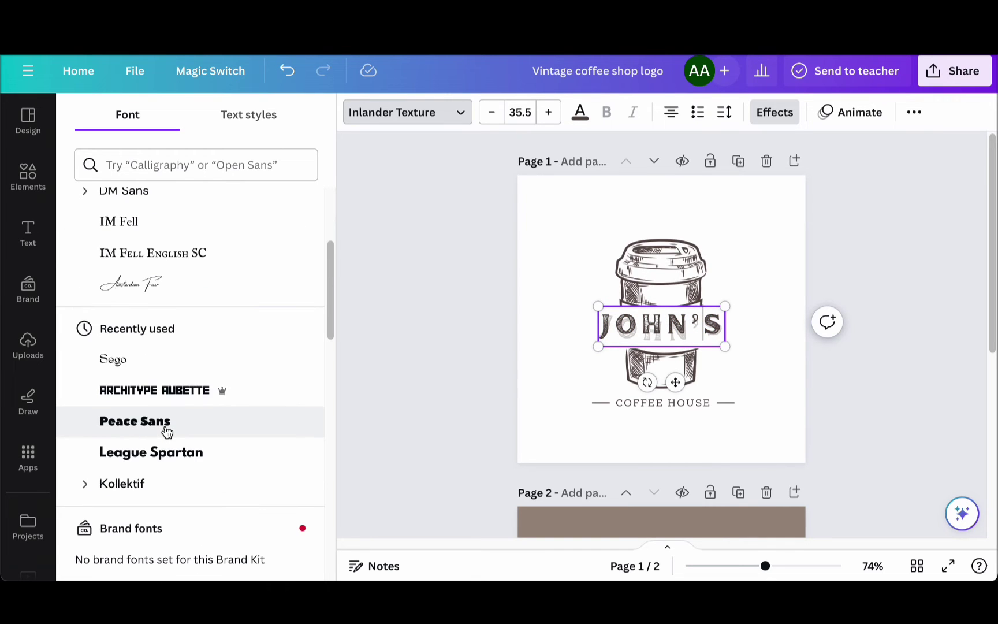
left_click(139, 369)
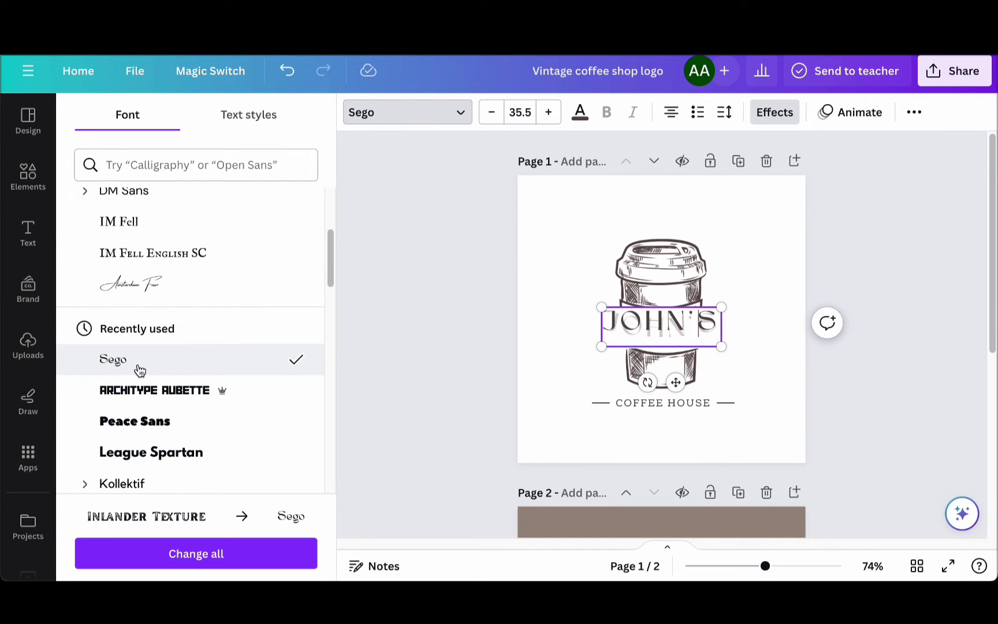
scroll(173, 347, "up", 3)
left_click(163, 254)
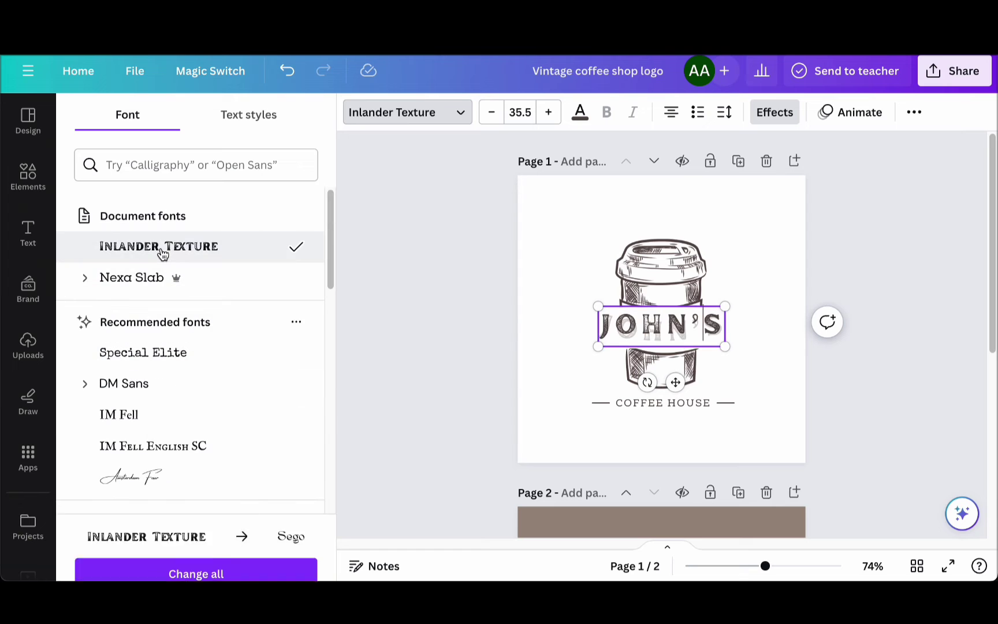
left_click(685, 334)
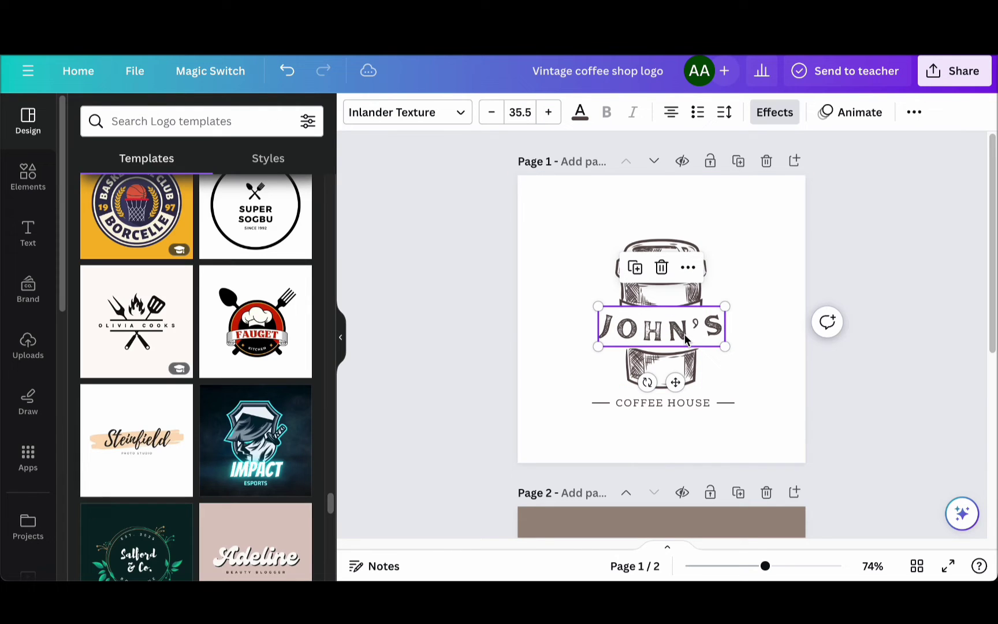
- Try several text colours on JOHN'S, then restore the dark brown #584c47
left_click(580, 114)
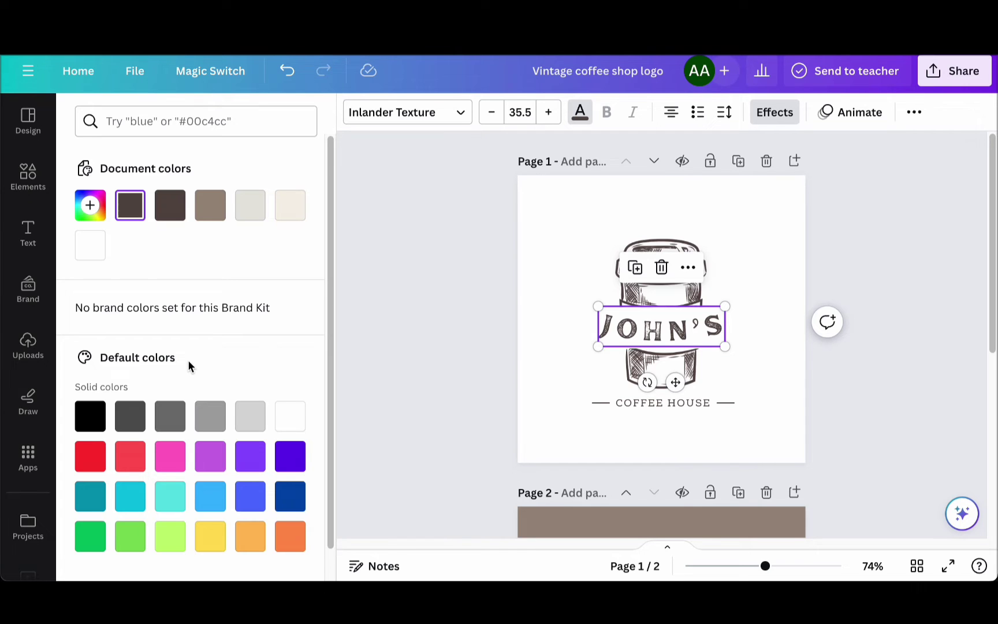
scroll(190, 363, "down", 1)
scroll(208, 409, "up", 1)
scroll(173, 369, "down", 1)
left_click(128, 384)
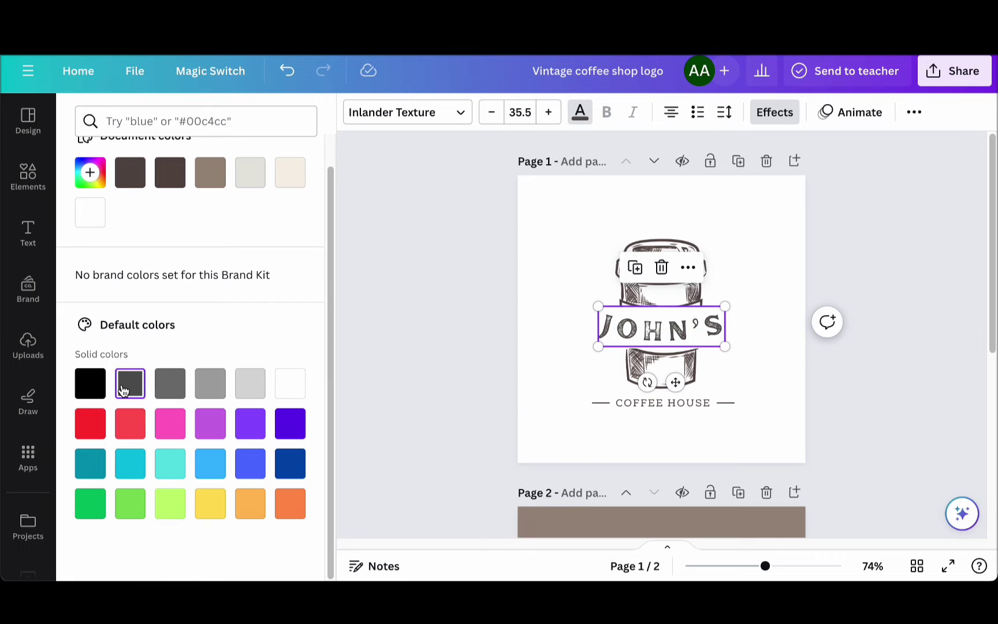
left_click(101, 391)
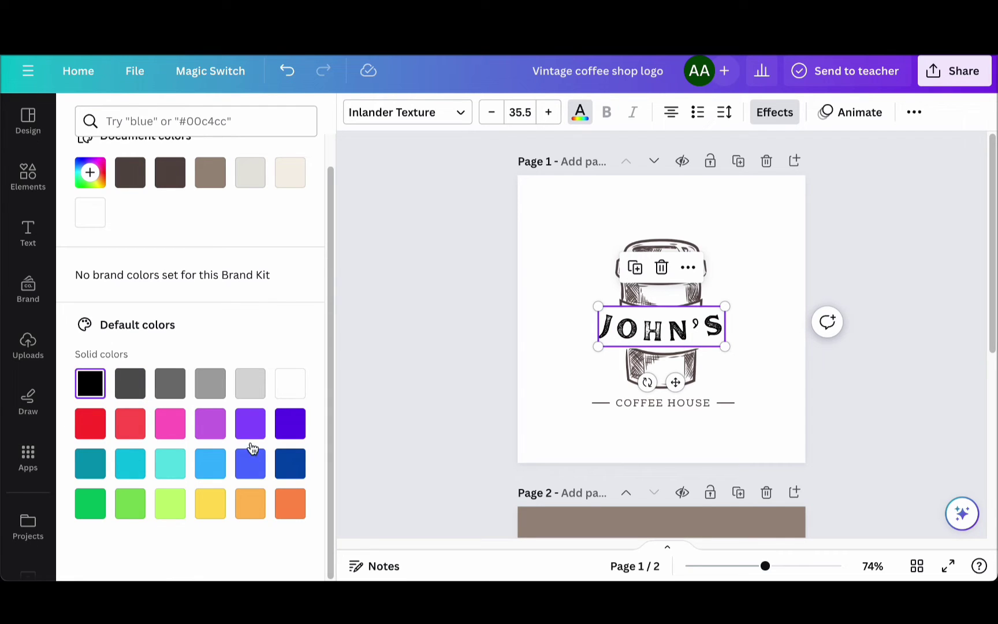
left_click(292, 475)
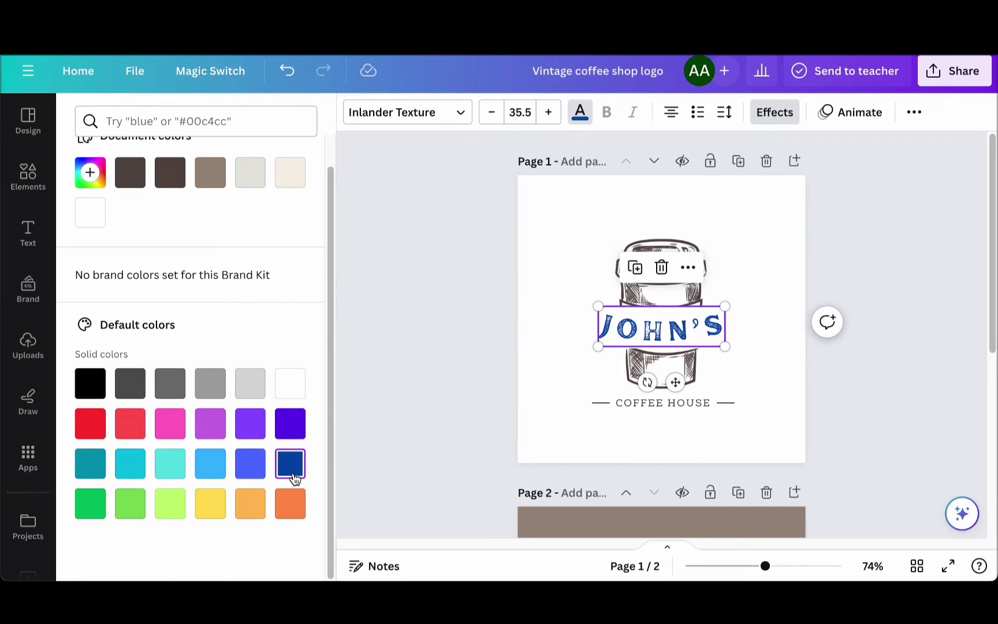
left_click(93, 425)
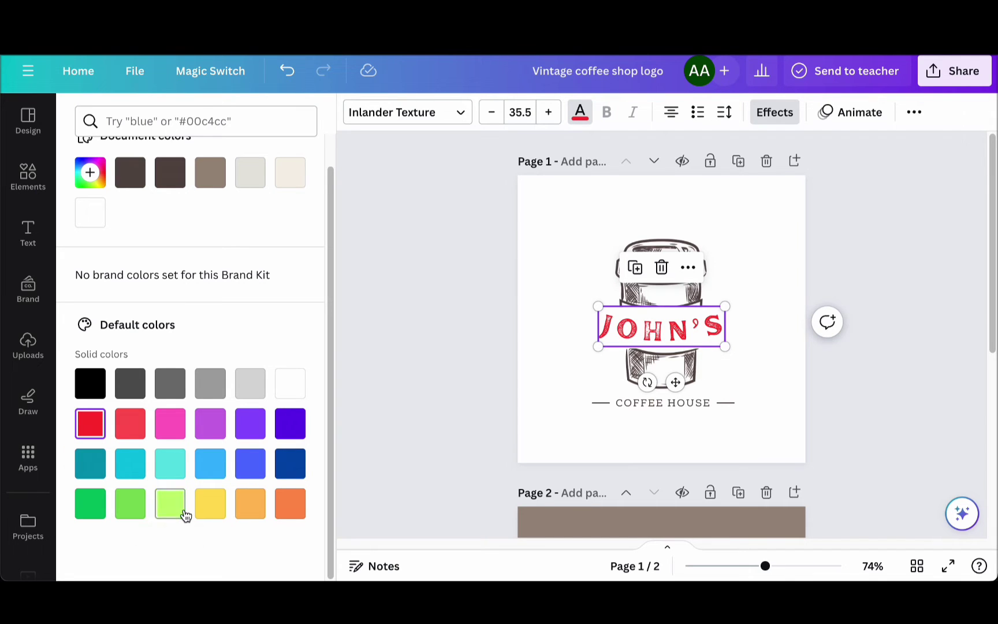
left_click(211, 502)
left_click(250, 504)
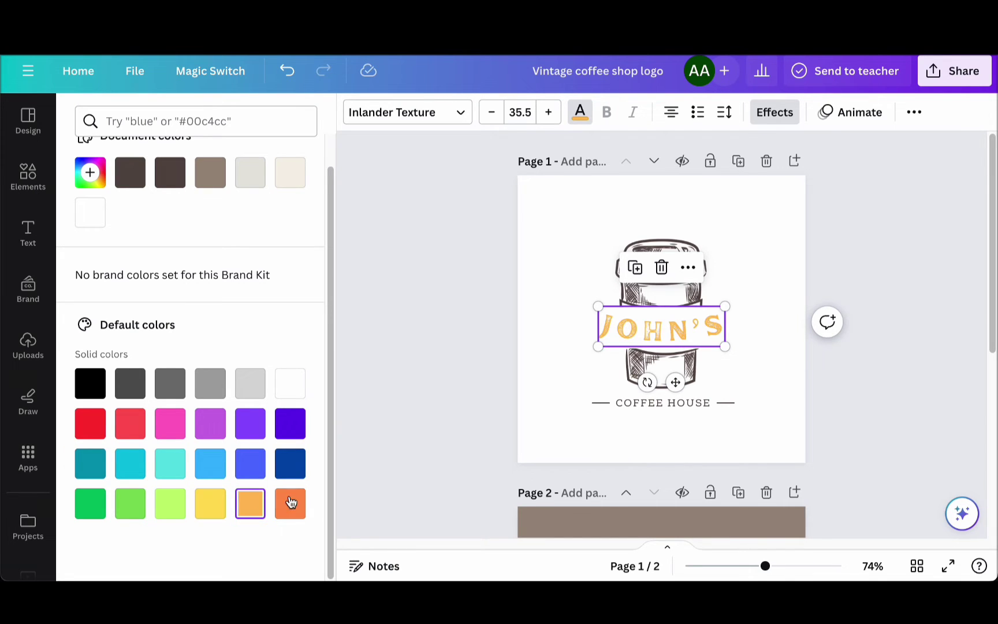
left_click(290, 503)
left_click(129, 172)
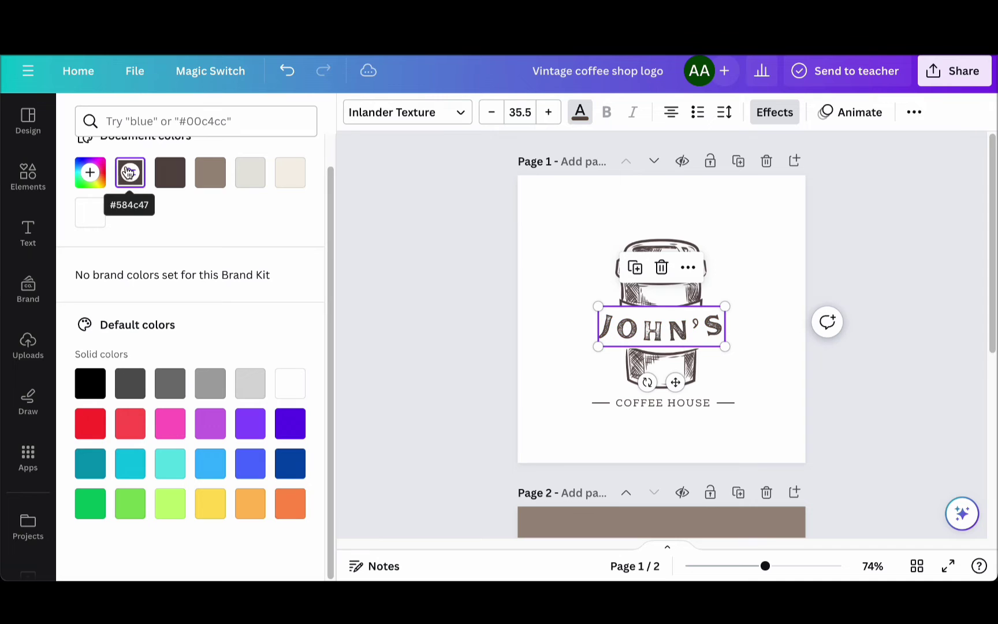
- Try black and grey page backgrounds, settling on the light grey swatch
left_click(563, 269)
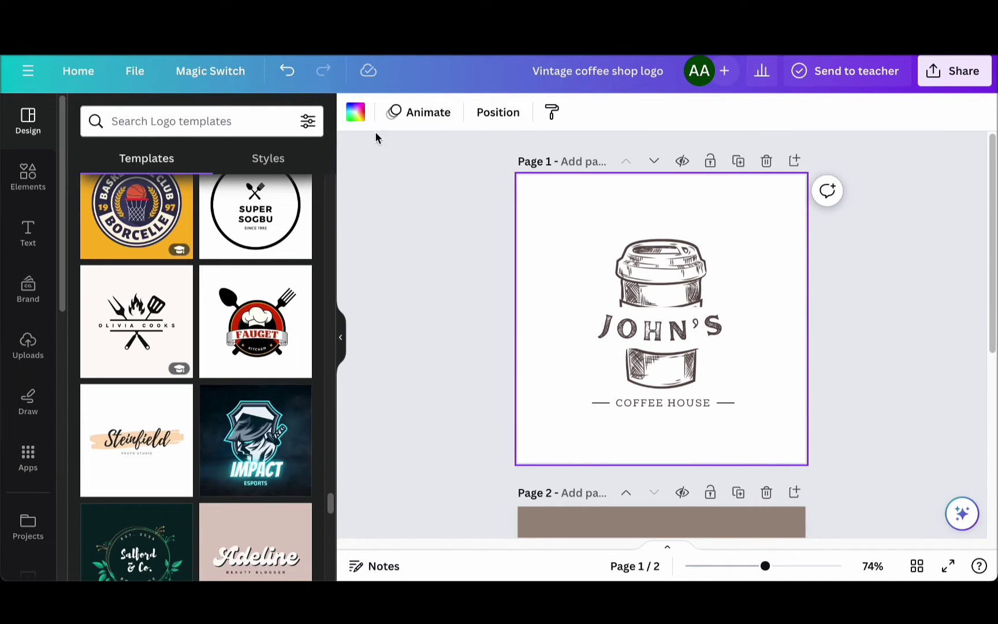
left_click(356, 111)
left_click(89, 378)
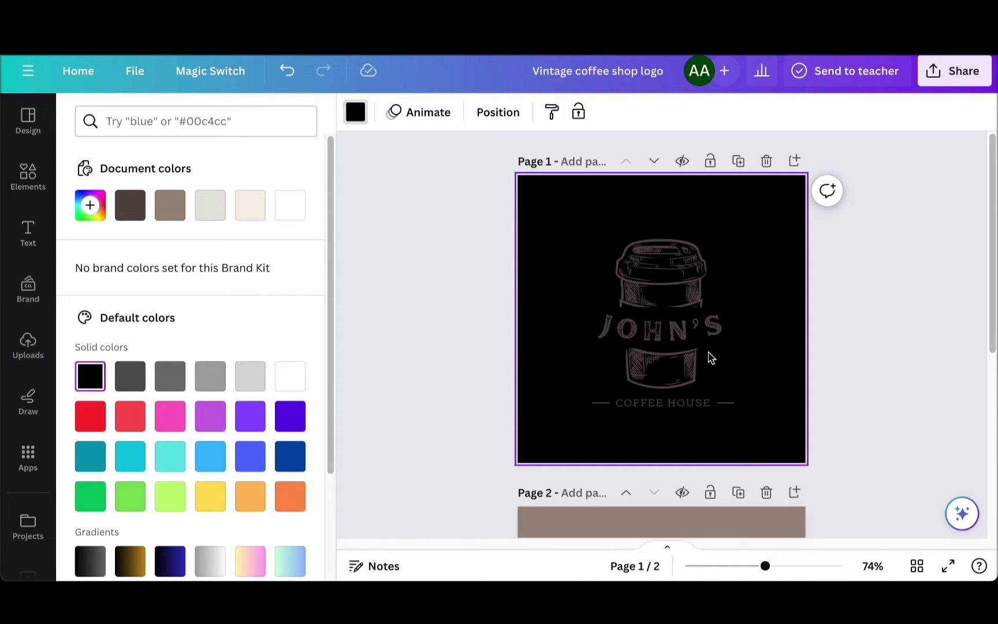
left_click(130, 380)
left_click(173, 381)
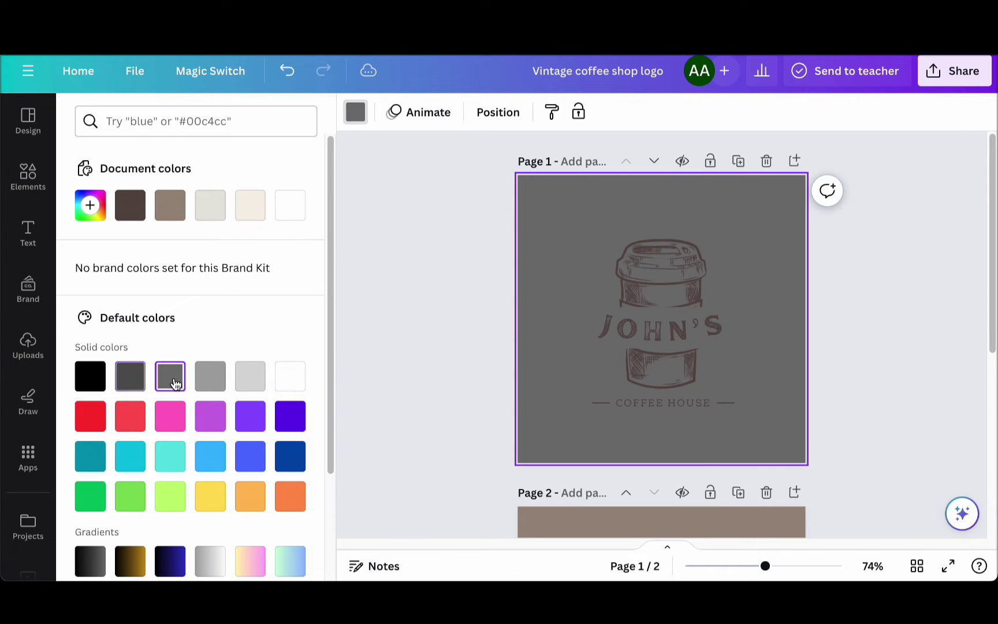
left_click(205, 383)
left_click(245, 384)
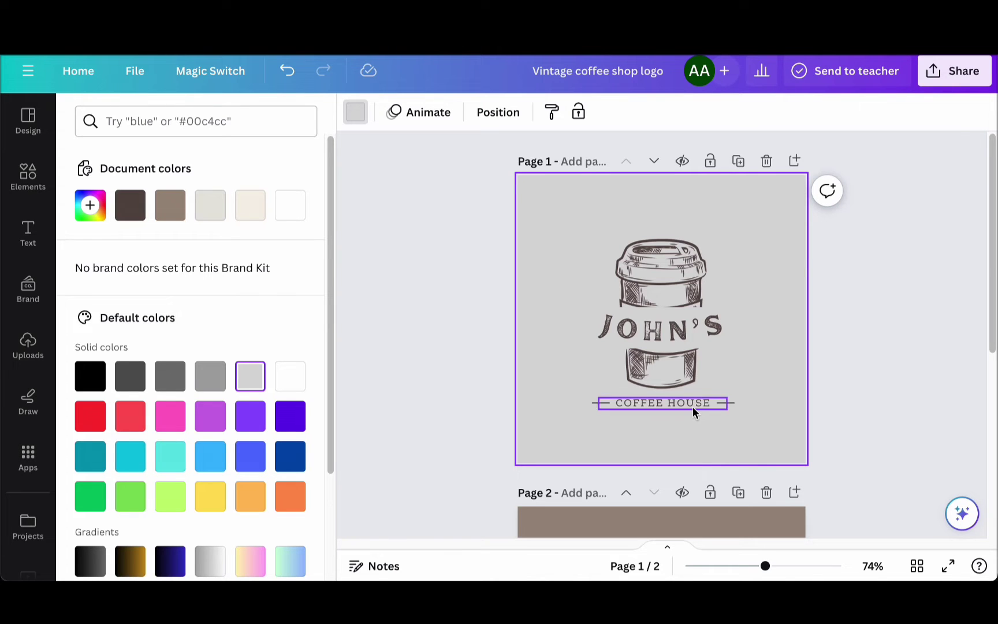
- Open the Elements library and search it for 'coffee' graphics
left_click(27, 121)
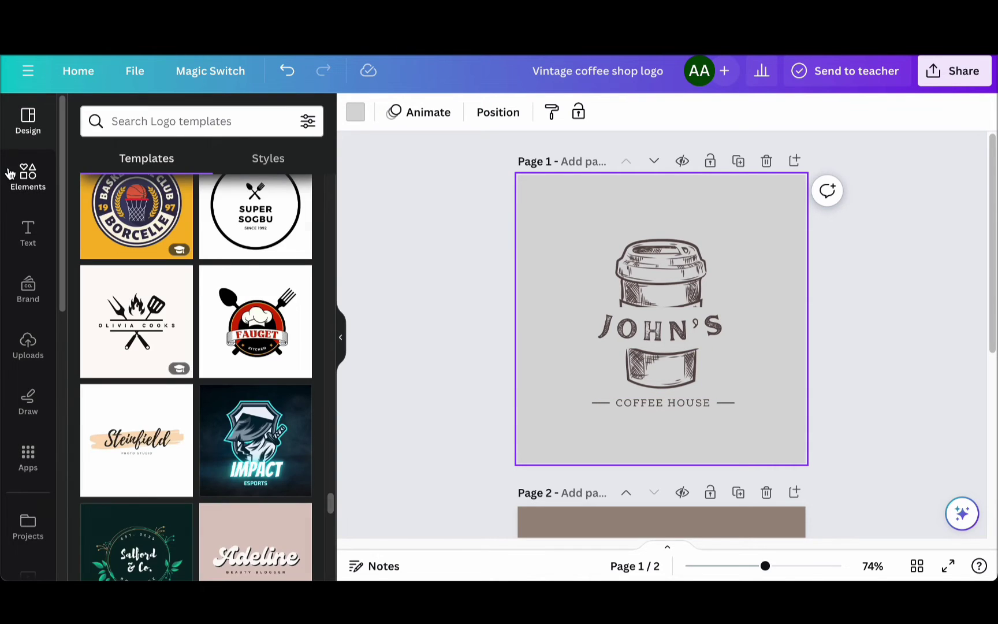
left_click(9, 171)
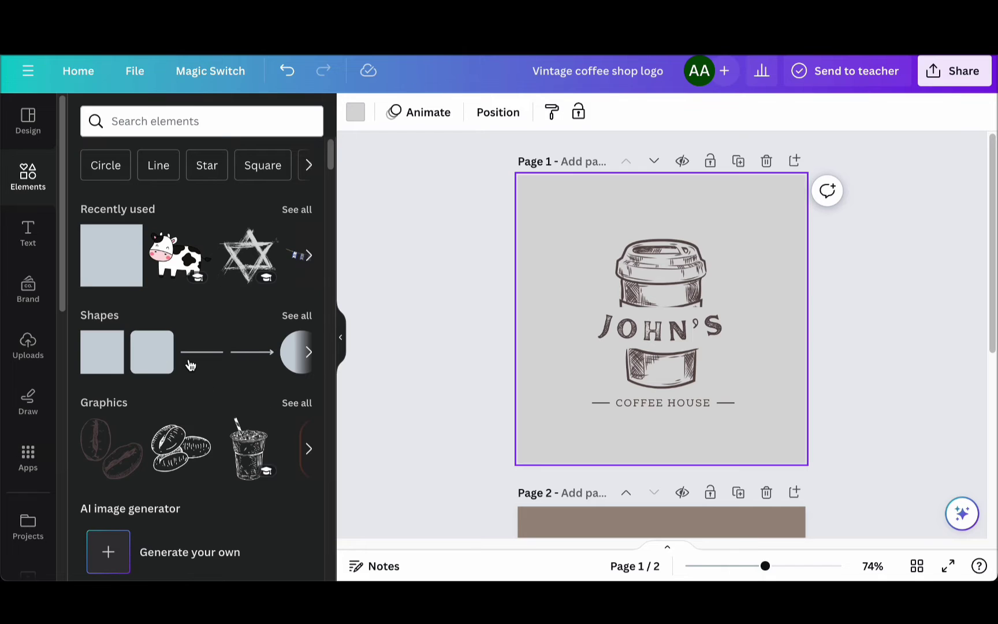
scroll(190, 365, "down", 3)
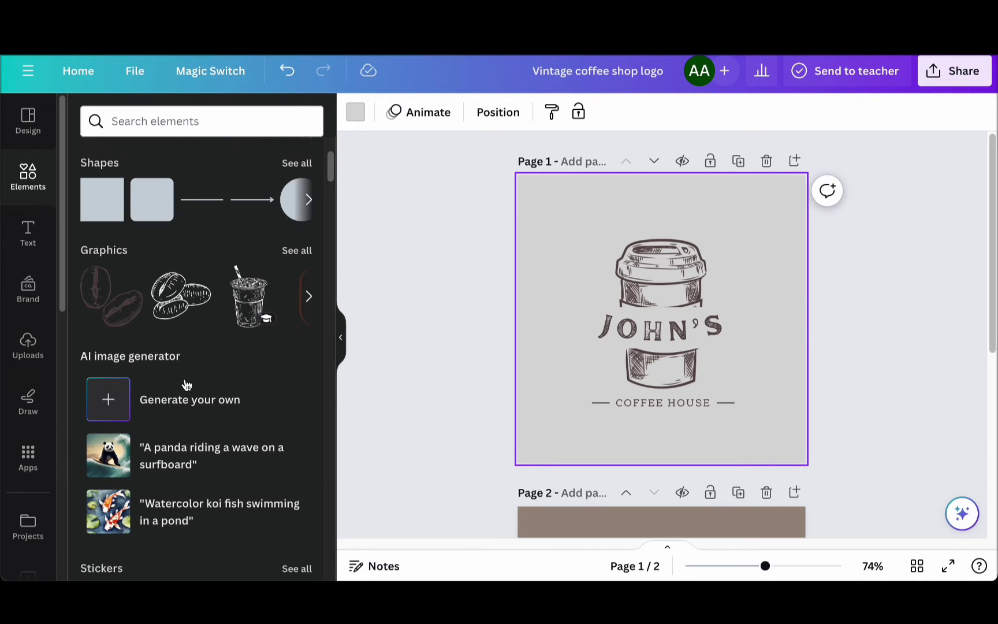
scroll(186, 385, "up", 3)
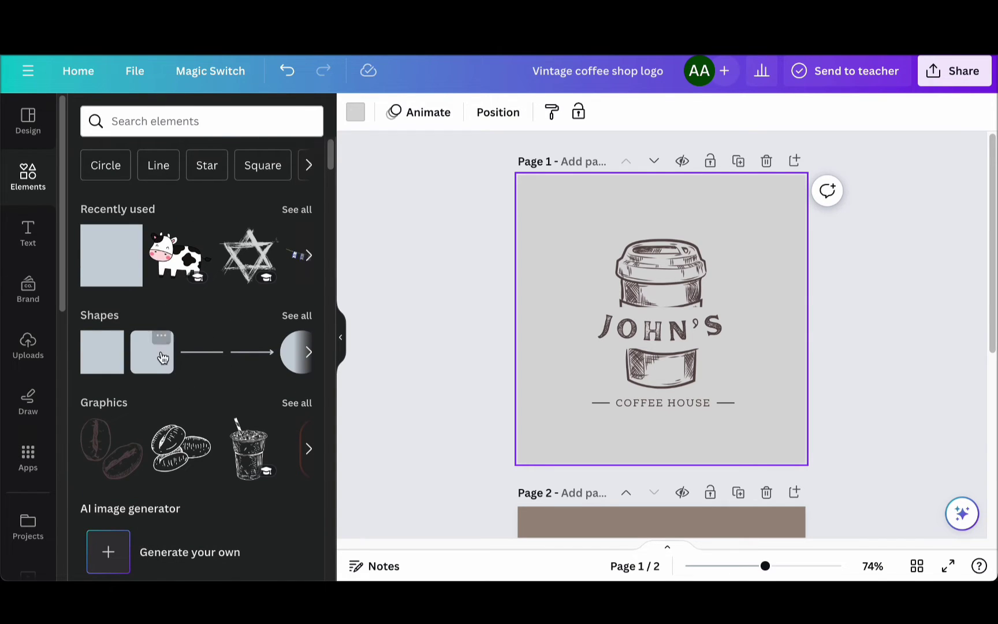
scroll(162, 357, "down", 8)
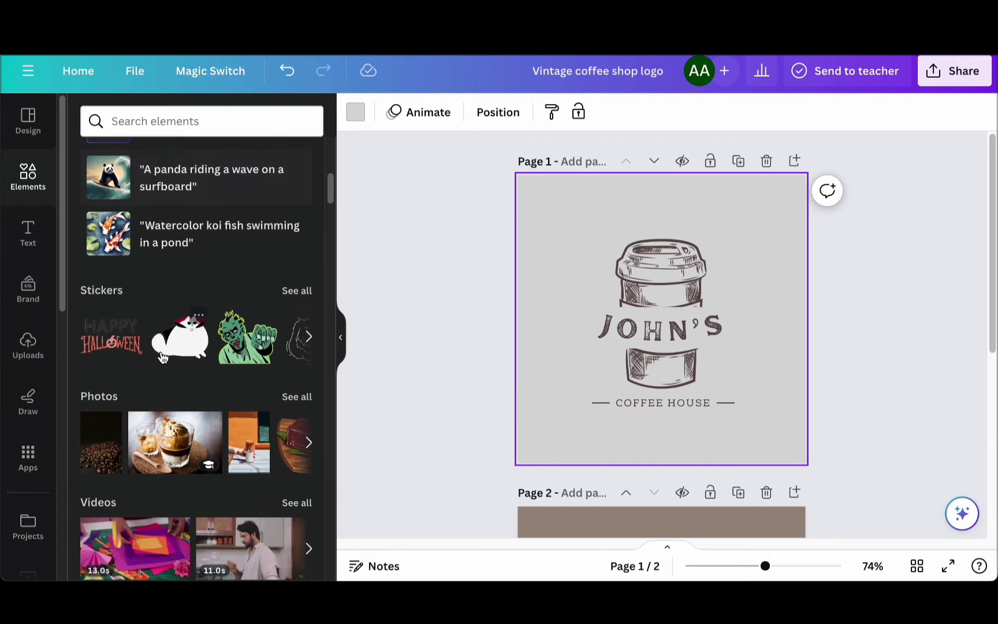
scroll(148, 403, "down", 3)
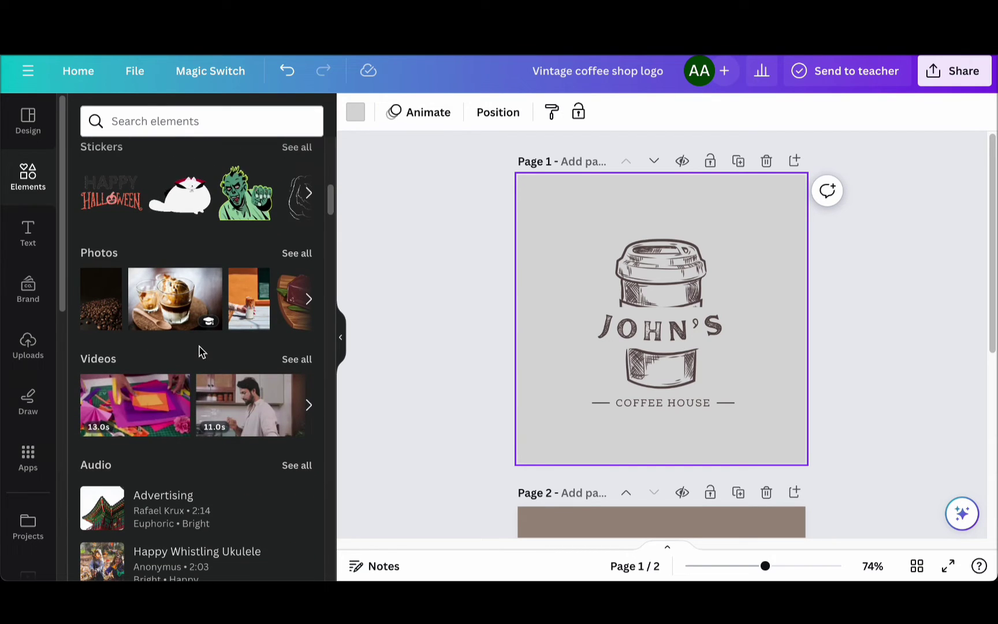
scroll(196, 405, "down", 3)
scroll(203, 472, "up", 14)
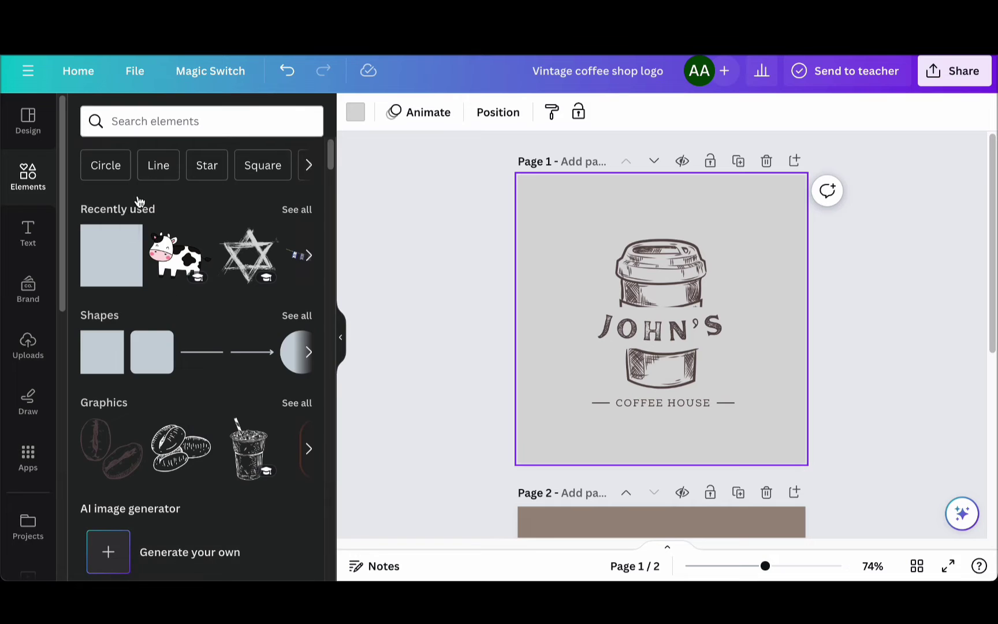
left_click(145, 121)
type("coffe")
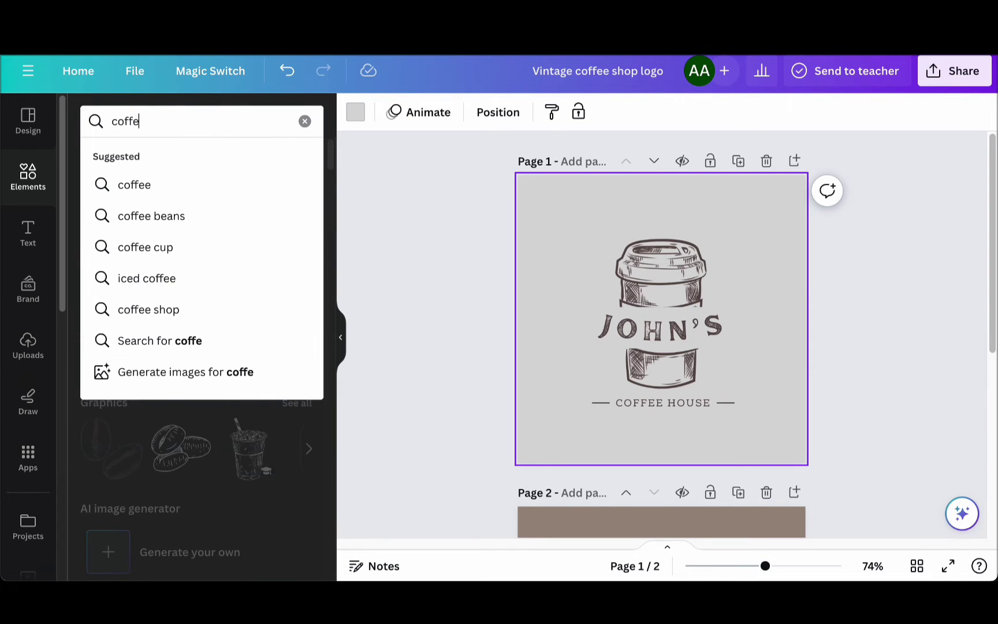
type("e")
key("Return")
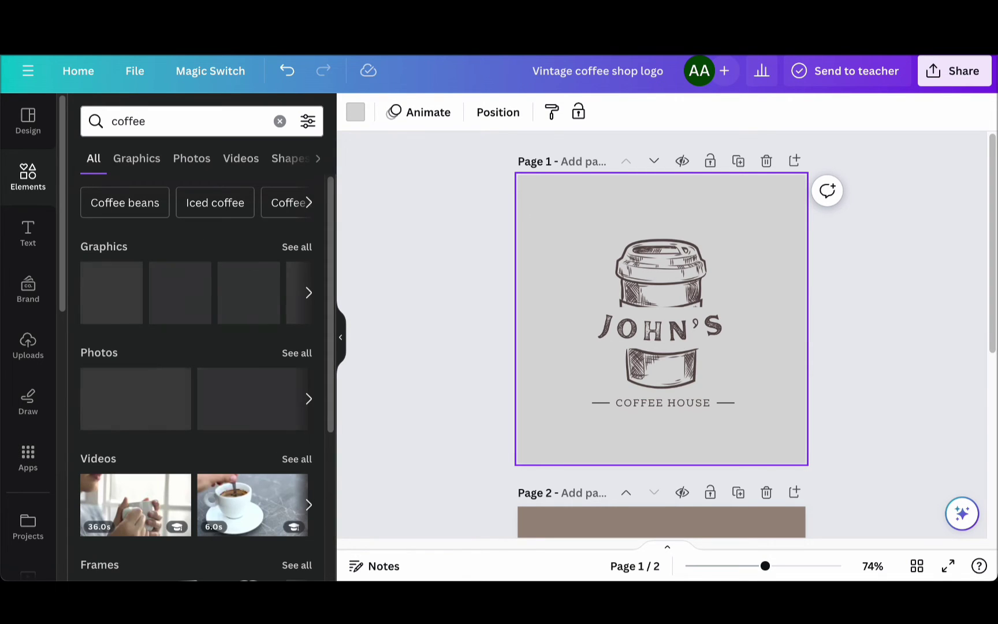
- Add the coffee-bean sketch, shrink it to about 91×88, and place beans beside the cup
left_click(176, 298)
left_click_drag(660, 324, 573, 397)
left_click_drag(633, 453, 767, 389)
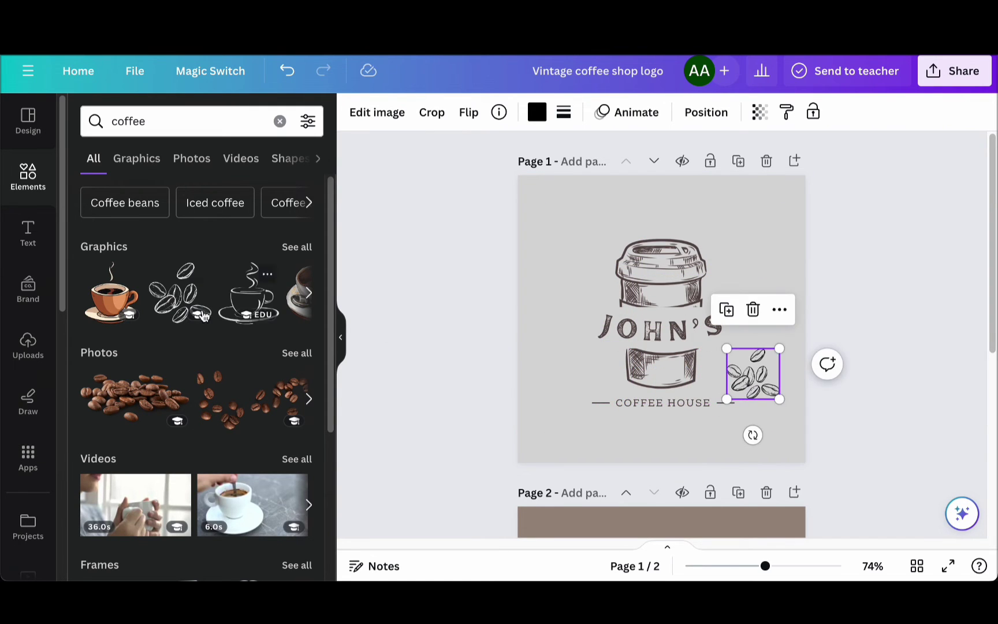
left_click_drag(182, 297, 565, 377)
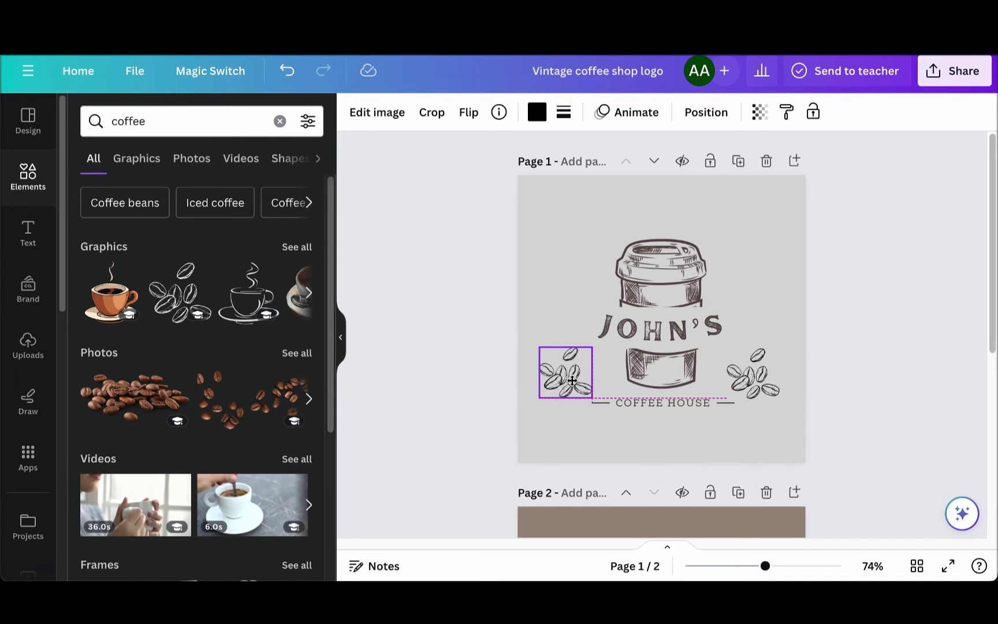
left_click(584, 445)
- Recolour the right bean sketch to a custom dark brown, #3D1D17
left_click(769, 384)
left_click(538, 112)
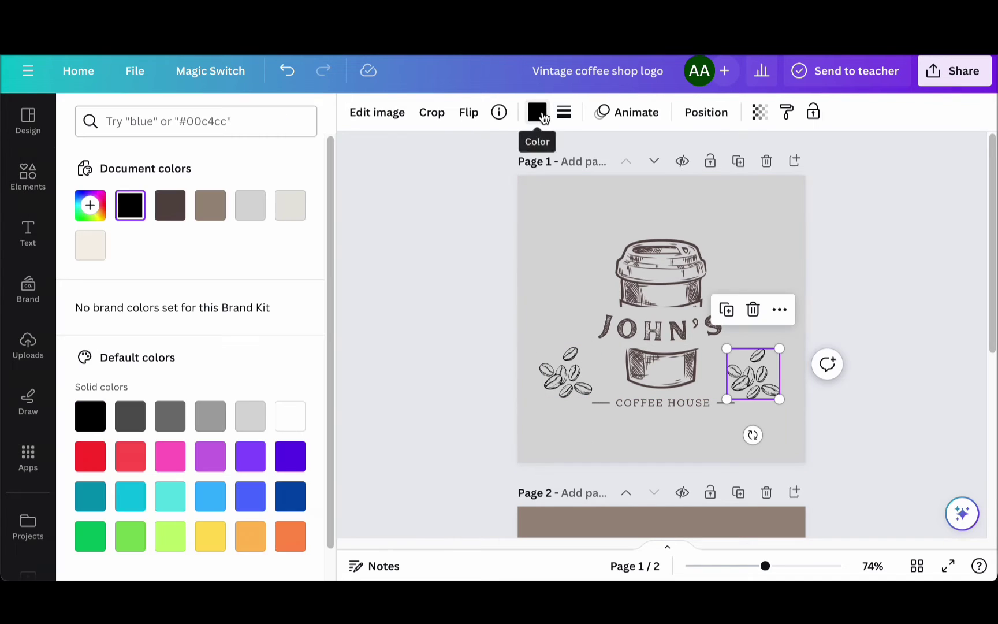
left_click(209, 205)
left_click(170, 205)
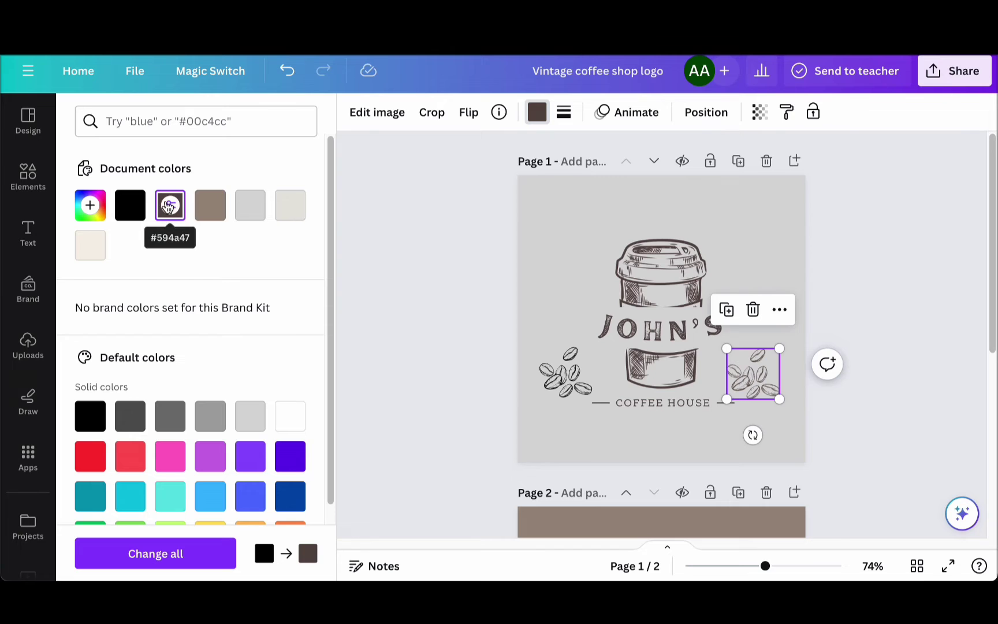
scroll(220, 362, "down", 2)
scroll(220, 362, "up", 2)
left_click(90, 205)
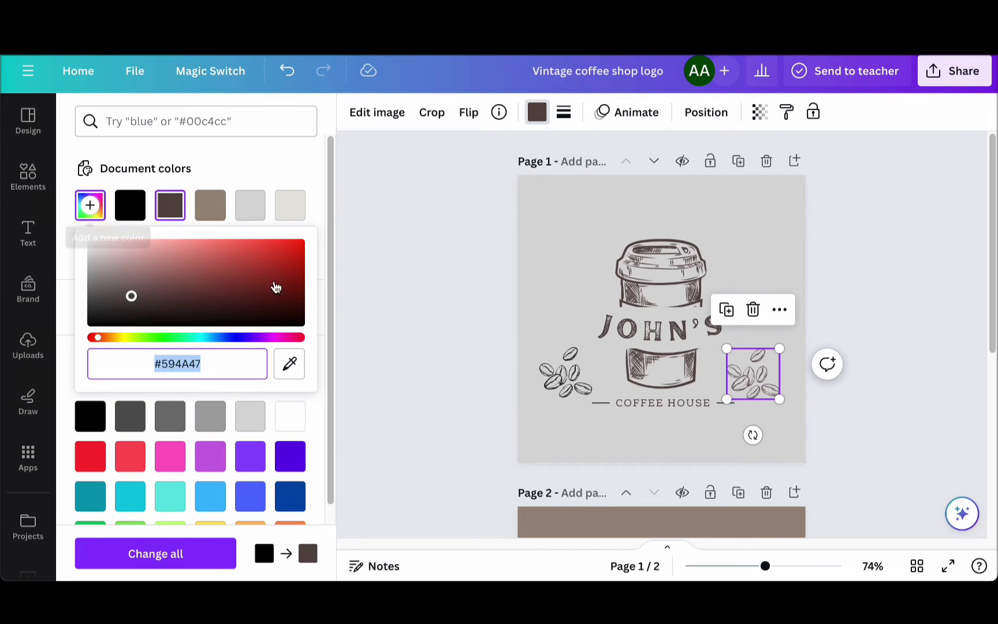
left_click(154, 299)
mouse_move(156, 299)
left_mouse_down()
mouse_move(160, 286)
mouse_move(223, 308)
left_mouse_up()
left_click(153, 263)
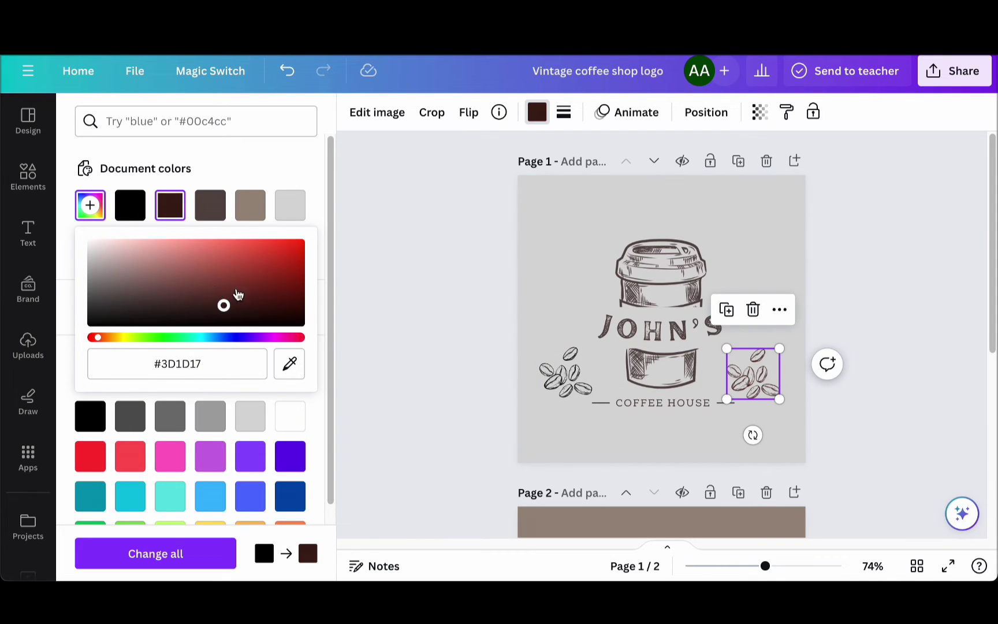
- Give the left beans the same dark brown and line the right beans up with them
left_click(578, 383)
left_click(130, 205)
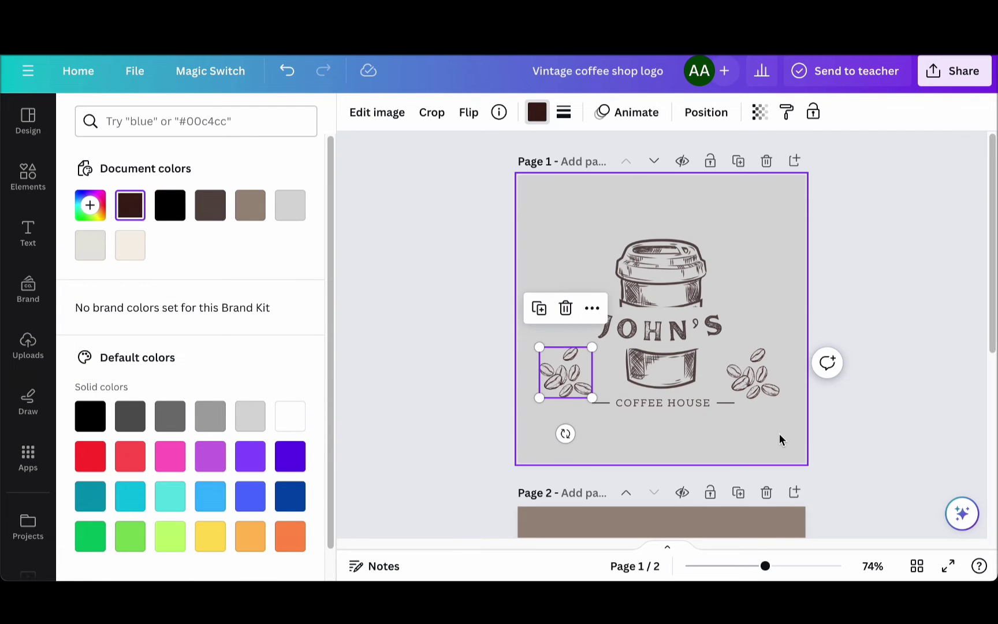
left_click(767, 379)
mouse_move(767, 379)
left_mouse_down()
mouse_move(781, 240)
mouse_move(781, 383)
mouse_move(749, 377)
left_mouse_up()
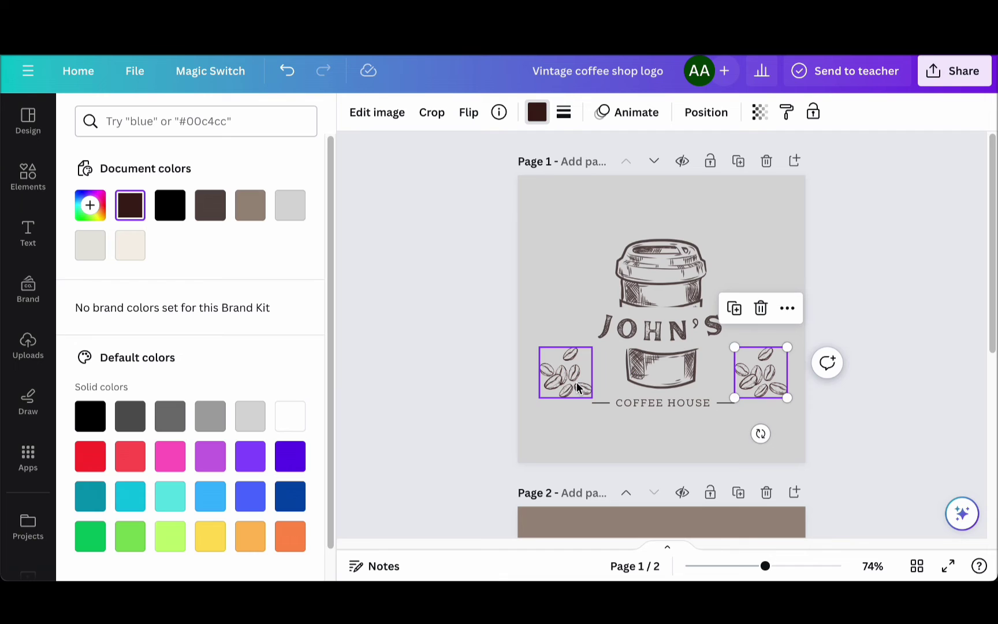
left_click(411, 293)
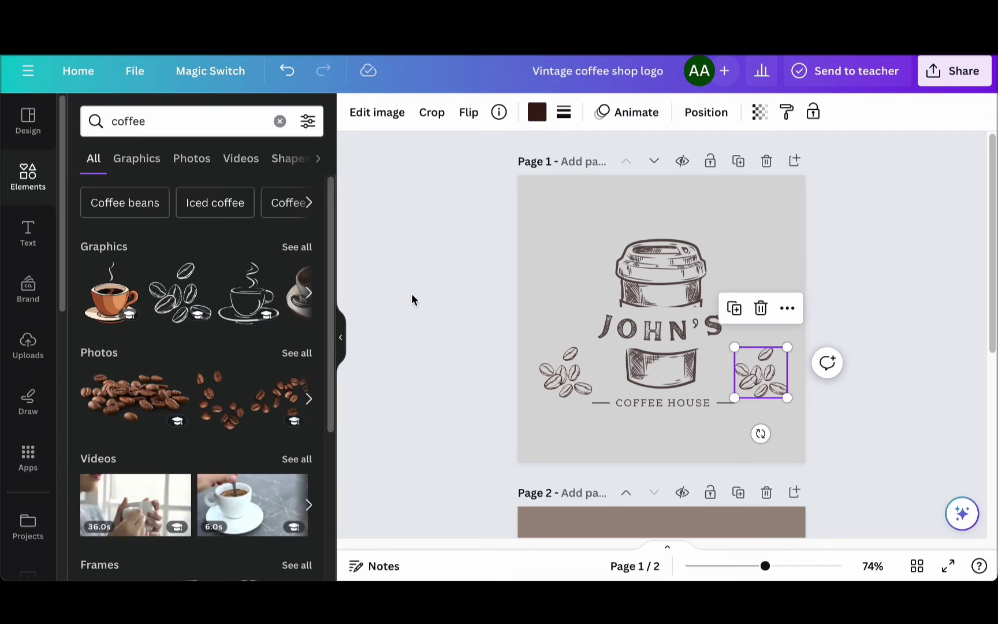
- Replace HOUSE with SHOP in the tagline so it reads COFFEE SHOP
left_click(20, 288)
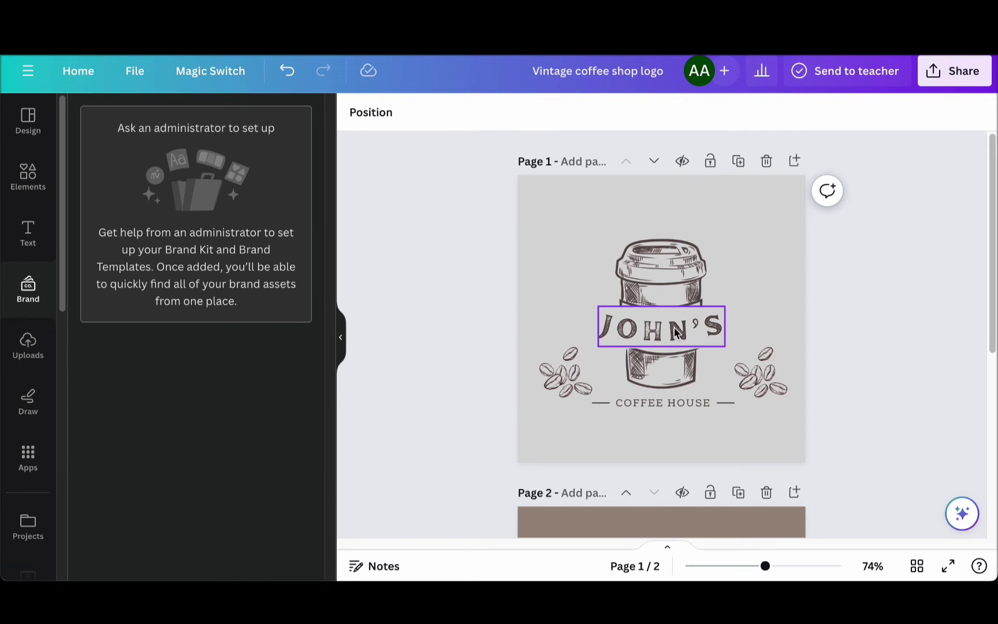
double_click(689, 408)
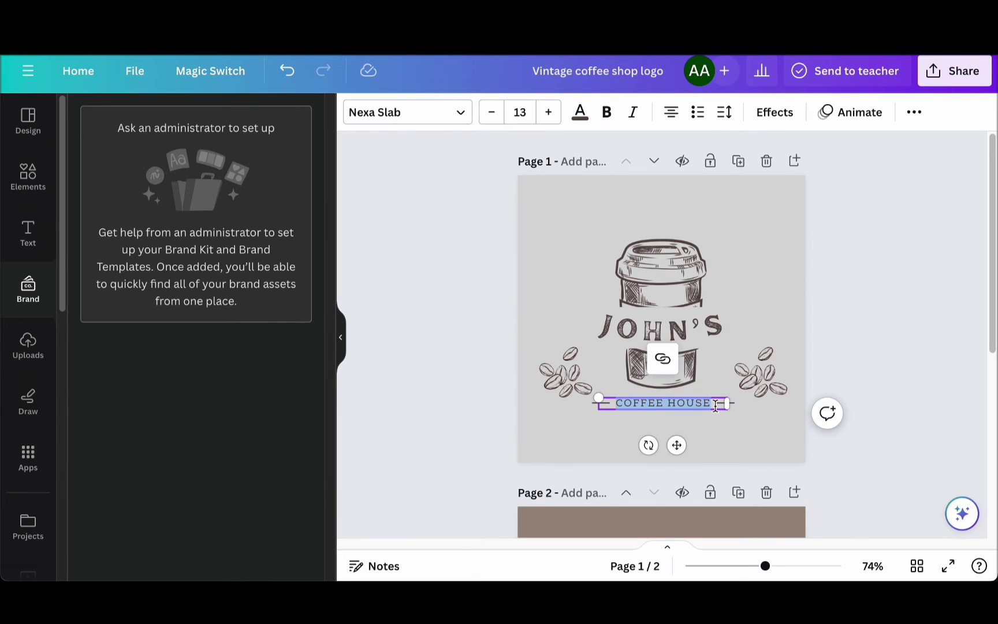
left_click(715, 407)
key("BackSpace")
key("BackSpace")
key("BackSpace")
key("BackSpace")
key("BackSpace")
key("BackSpace")
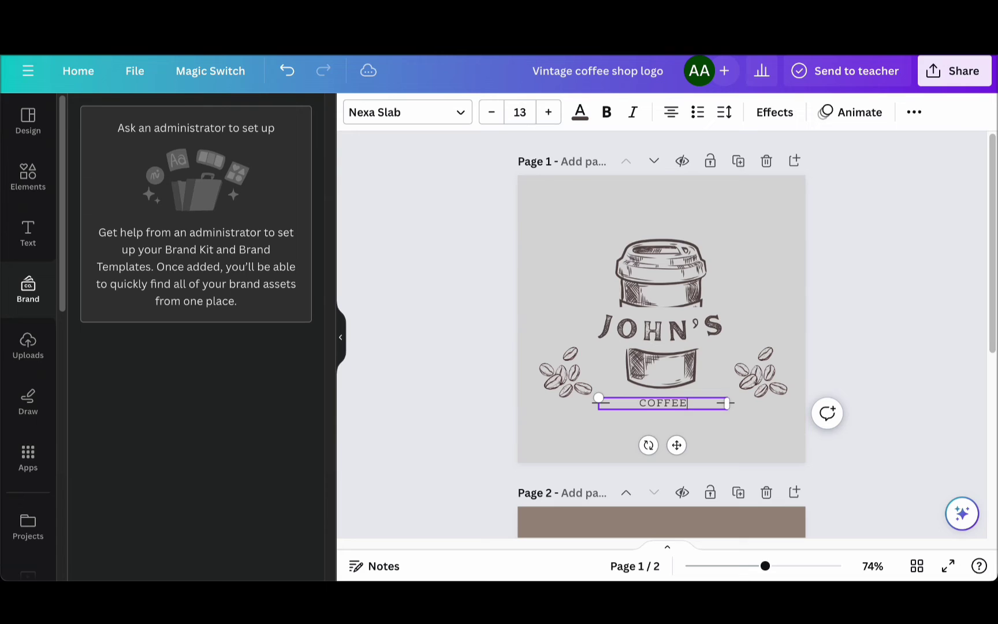
type("SHOP")
left_click(456, 334)
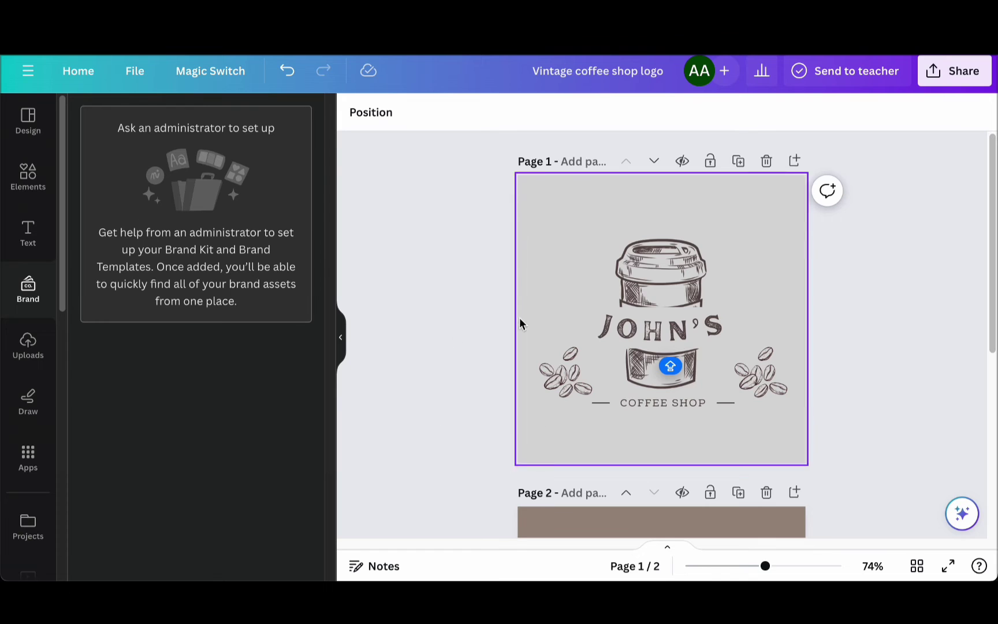
- Browse the Uploads panel, then the Text combinations panel
left_click(28, 345)
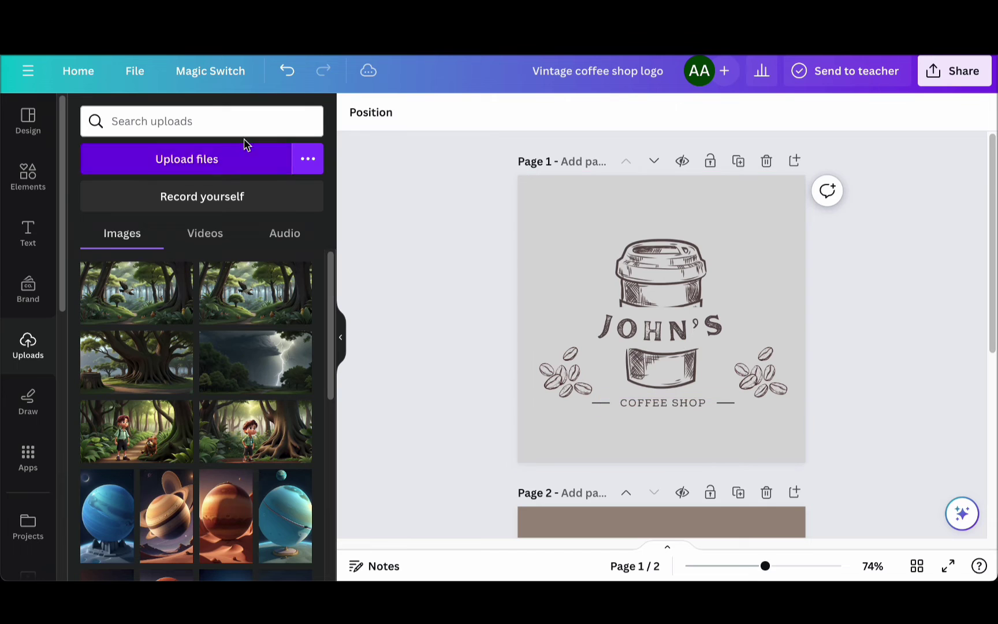
left_click(26, 234)
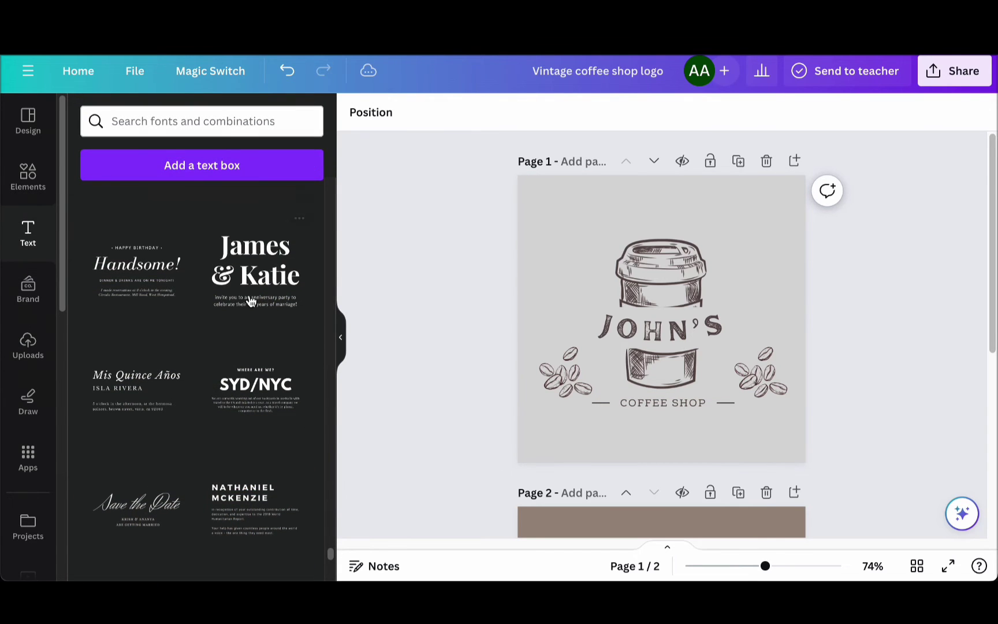
scroll(225, 368, "down", 6)
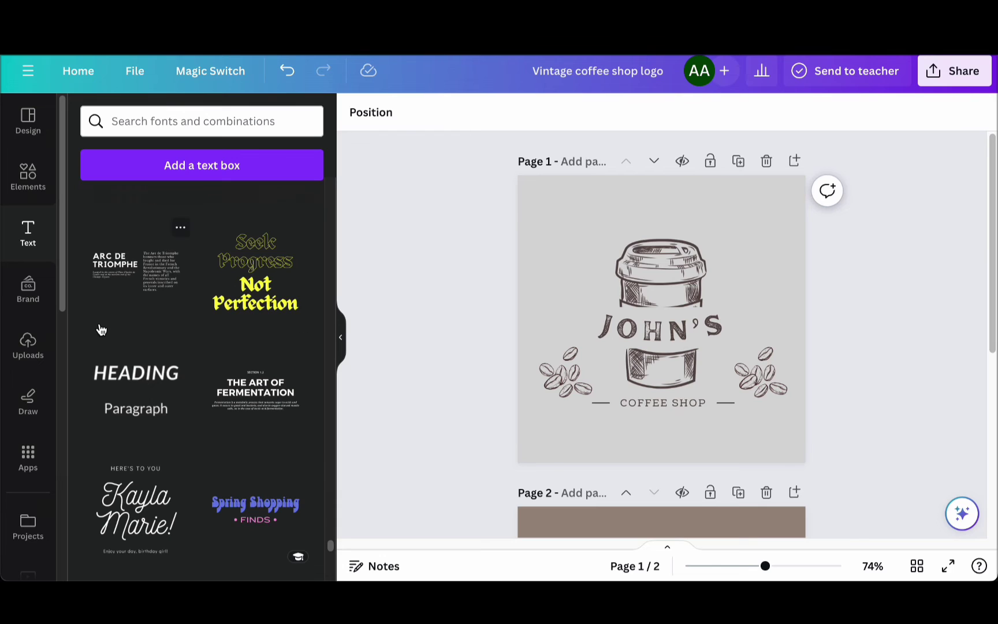
- Undo the accidental deletion of the John's logo page
left_click(580, 391)
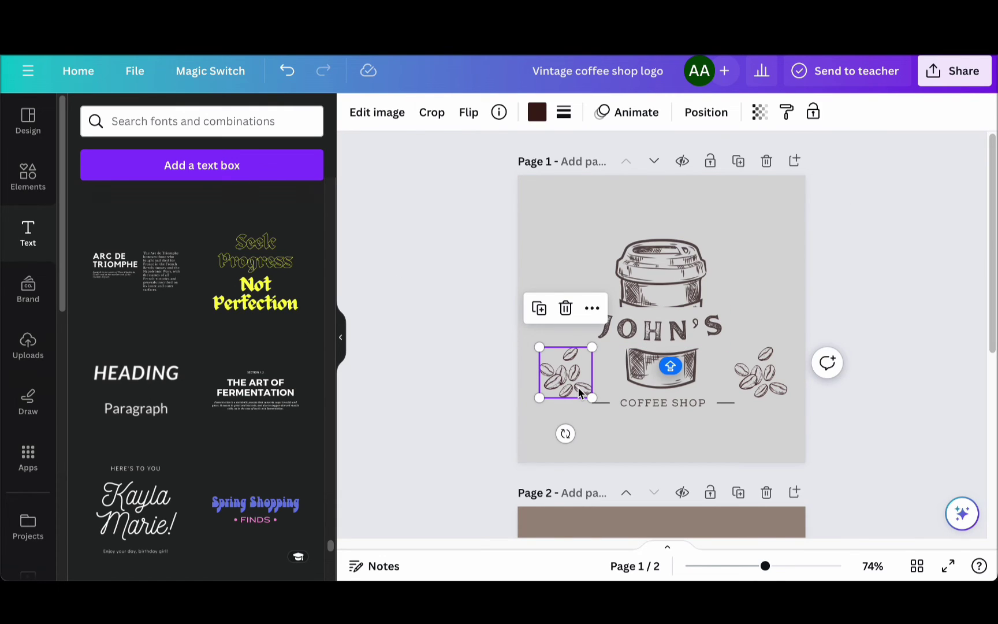
left_click(766, 162)
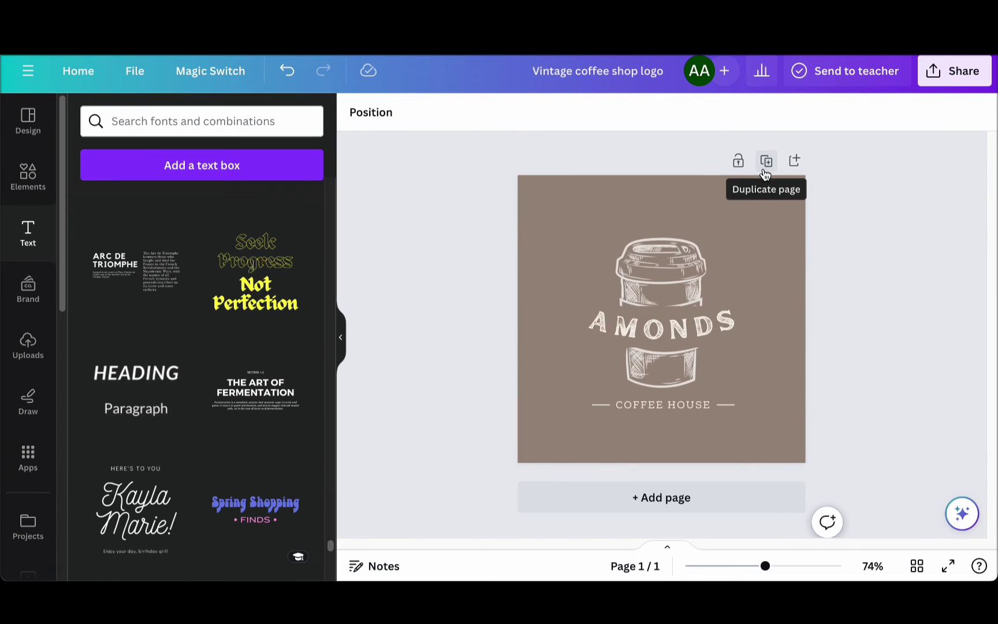
key("ctrl+z")
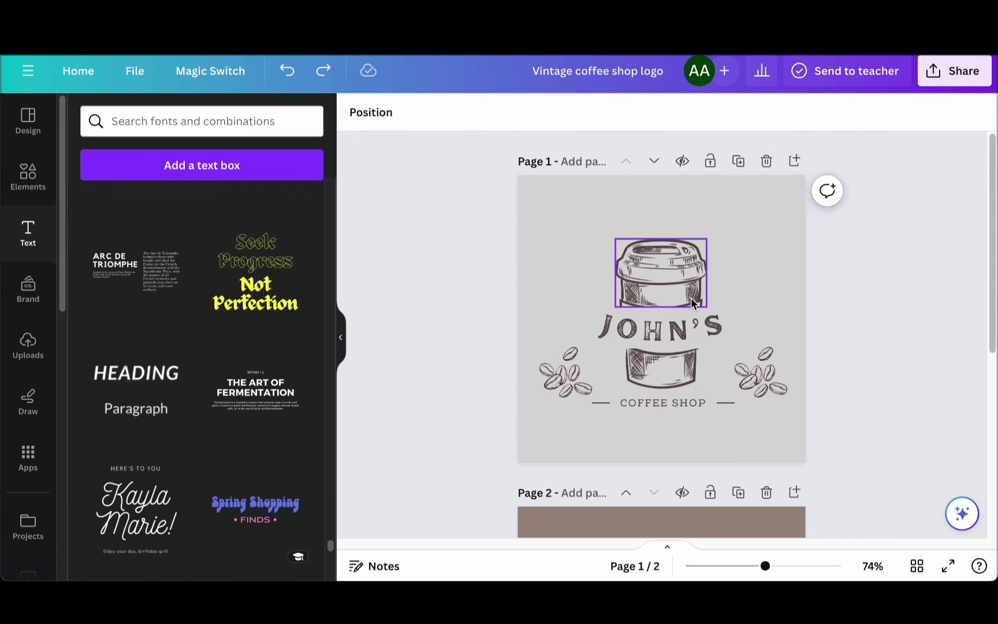
- Go to the Amonds page and use the Draw tools' red marker for freehand marks
scroll(855, 353, "down", 6)
scroll(855, 353, "up", 3)
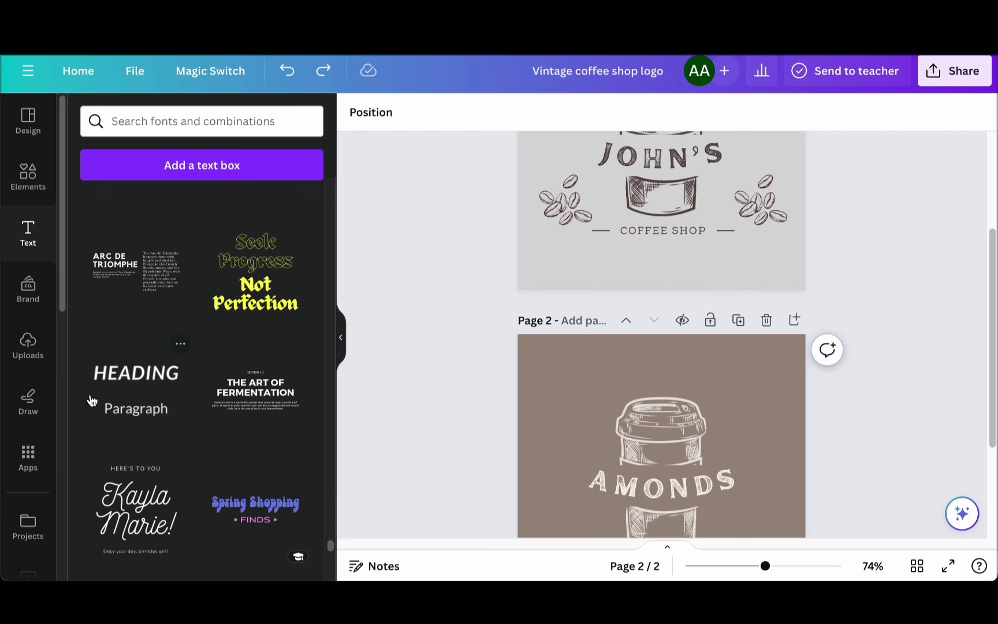
left_click(26, 408)
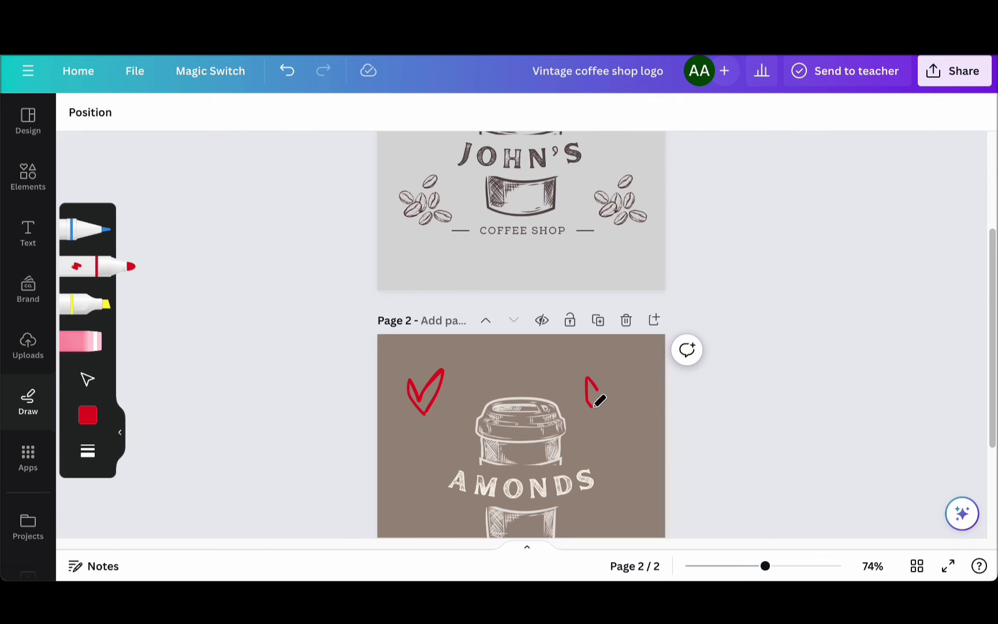
scroll(575, 396, "up", 3)
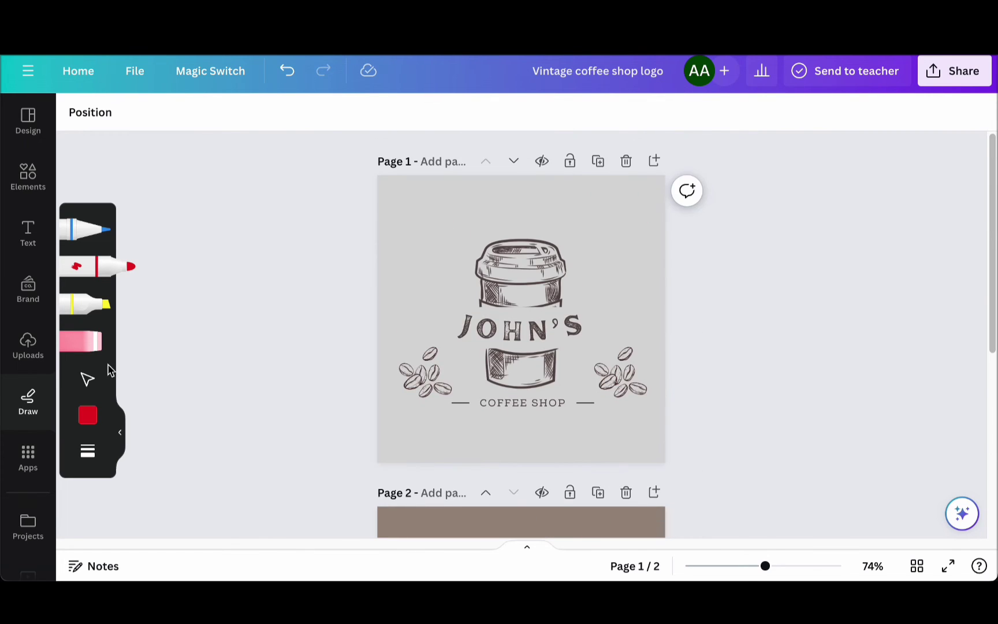
- Download only Page 1, the JOHN'S logo, as a PNG file
left_click(23, 143)
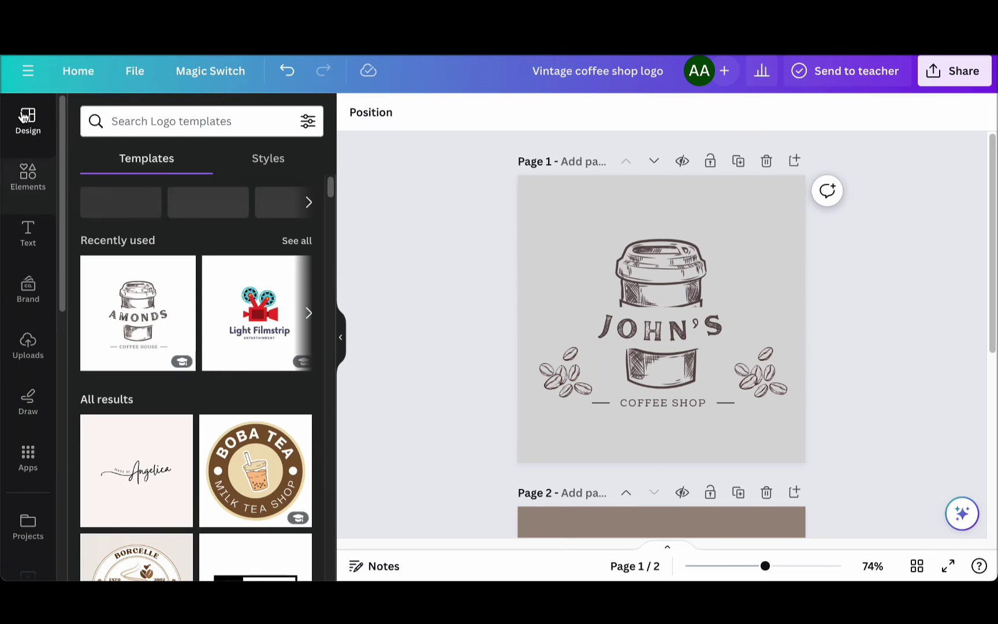
left_click(740, 295)
left_click(957, 73)
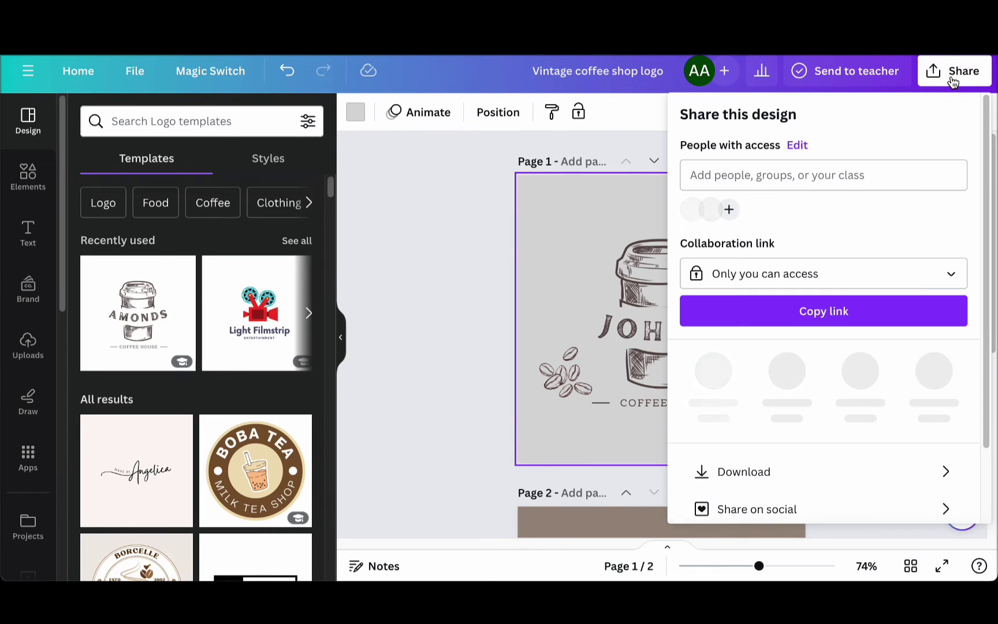
left_click(766, 463)
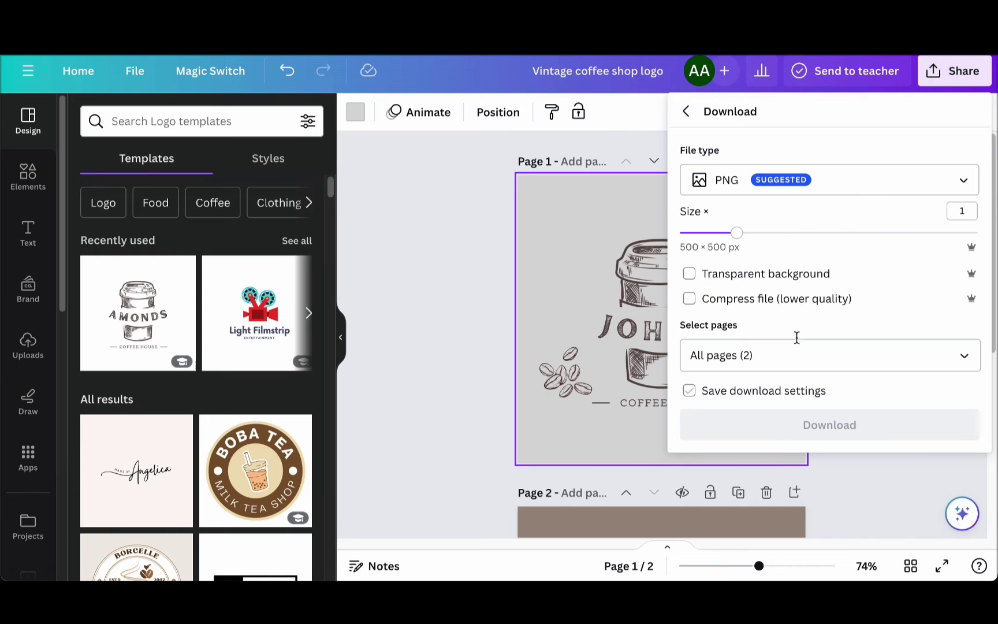
left_click(759, 347)
left_click(756, 201)
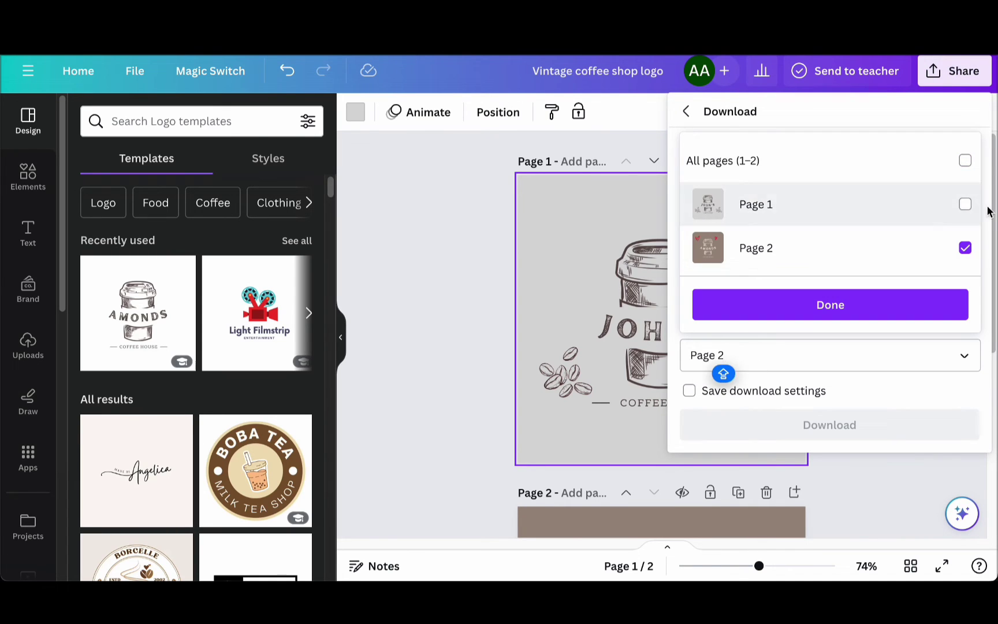
left_click(965, 204)
left_click(966, 248)
left_click(875, 309)
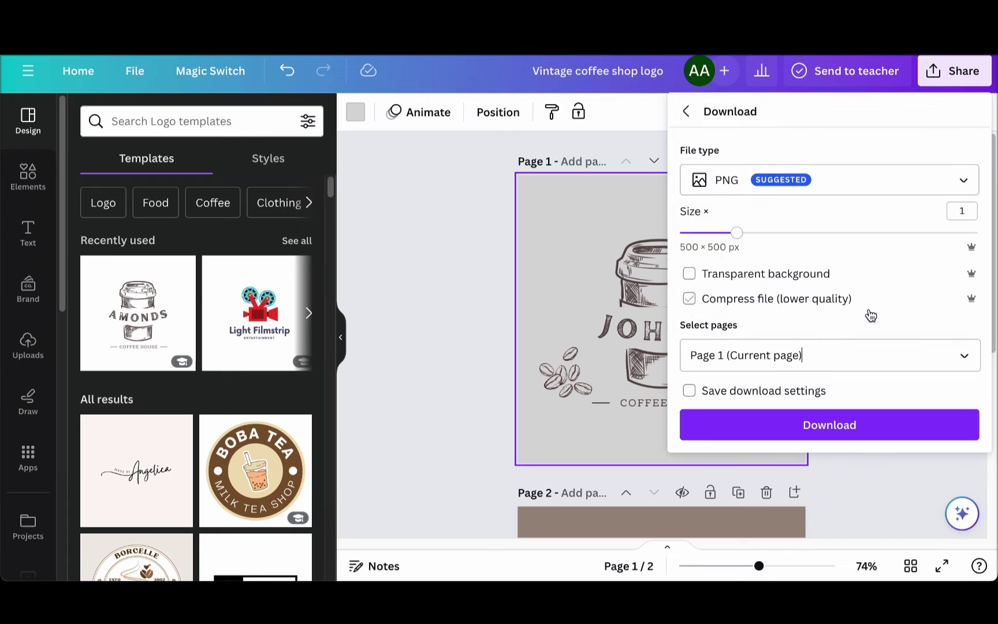
left_click(775, 190)
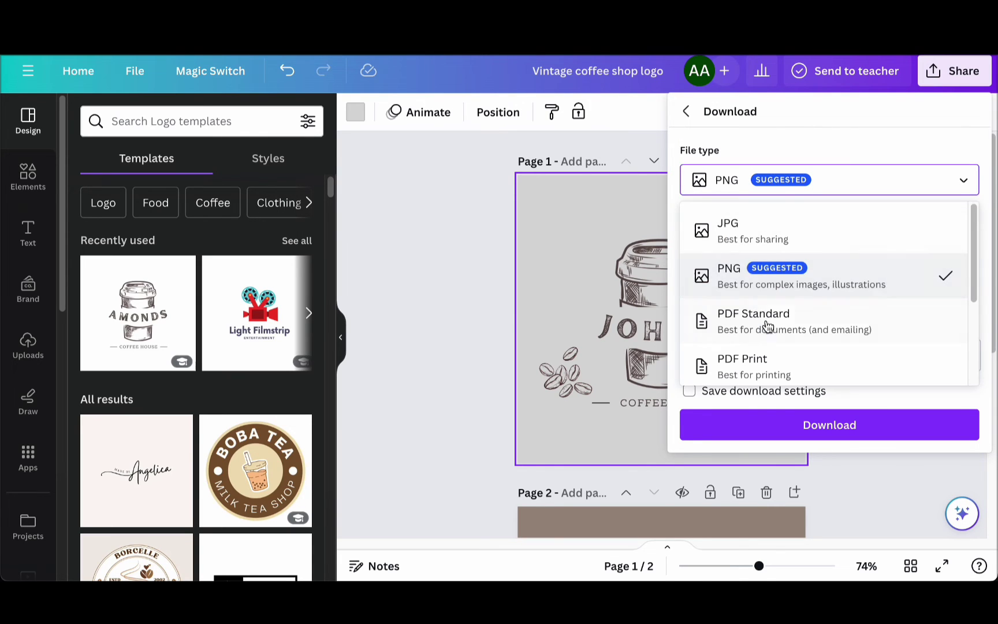
left_click(762, 287)
left_click(845, 433)
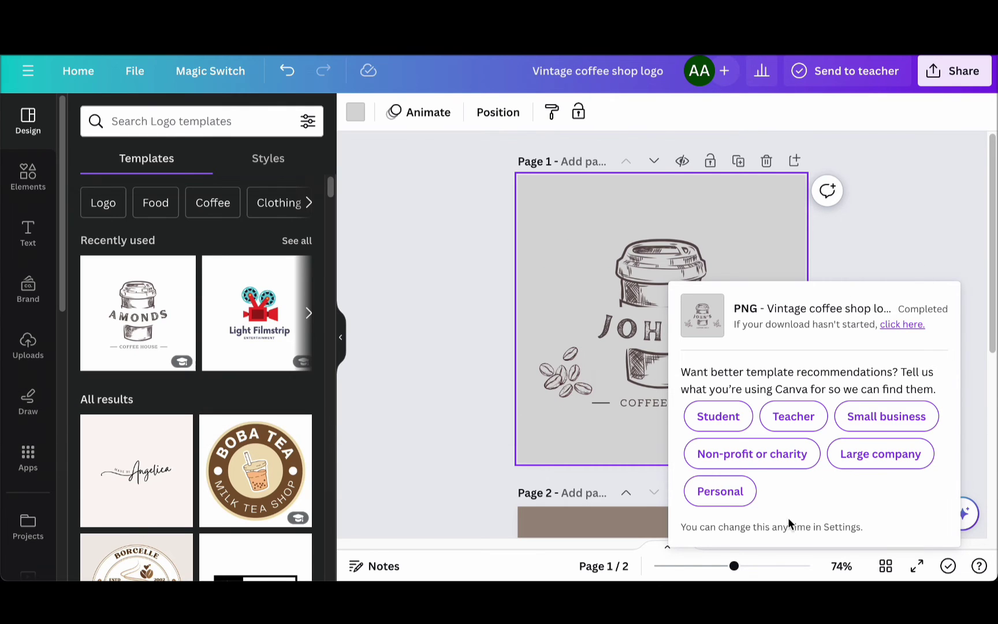
left_click(915, 216)
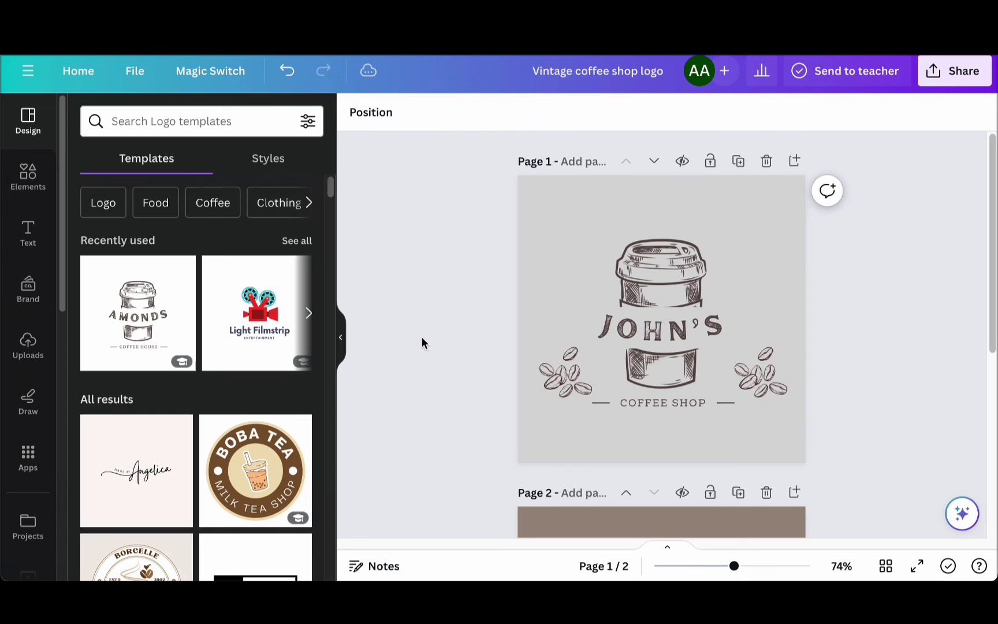
- View the downloaded JOHN'S logo PNG in Preview, then close it
left_click(745, 558)
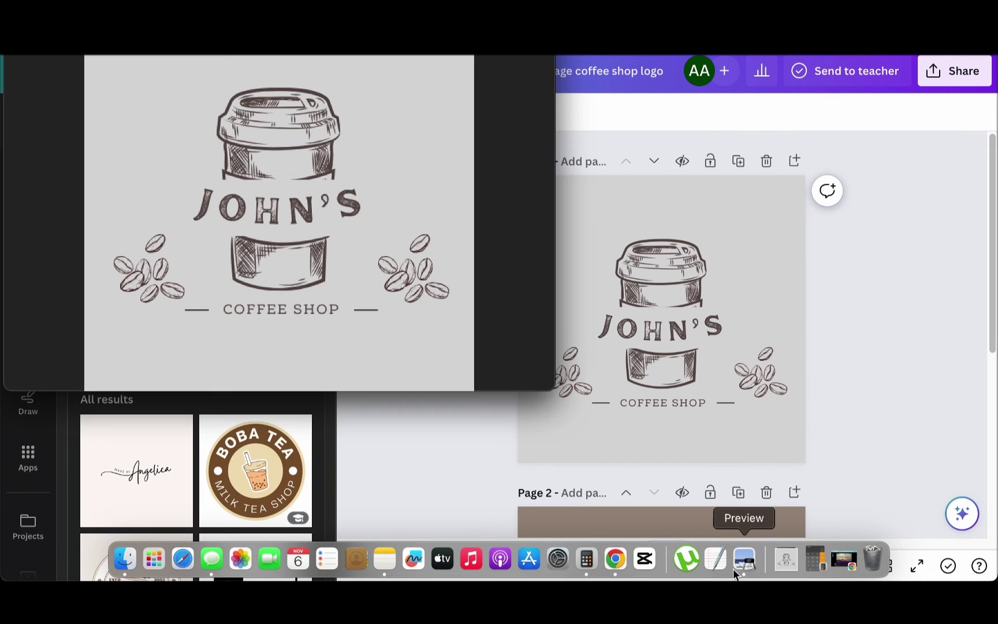
left_click_drag(209, 41, 490, 68)
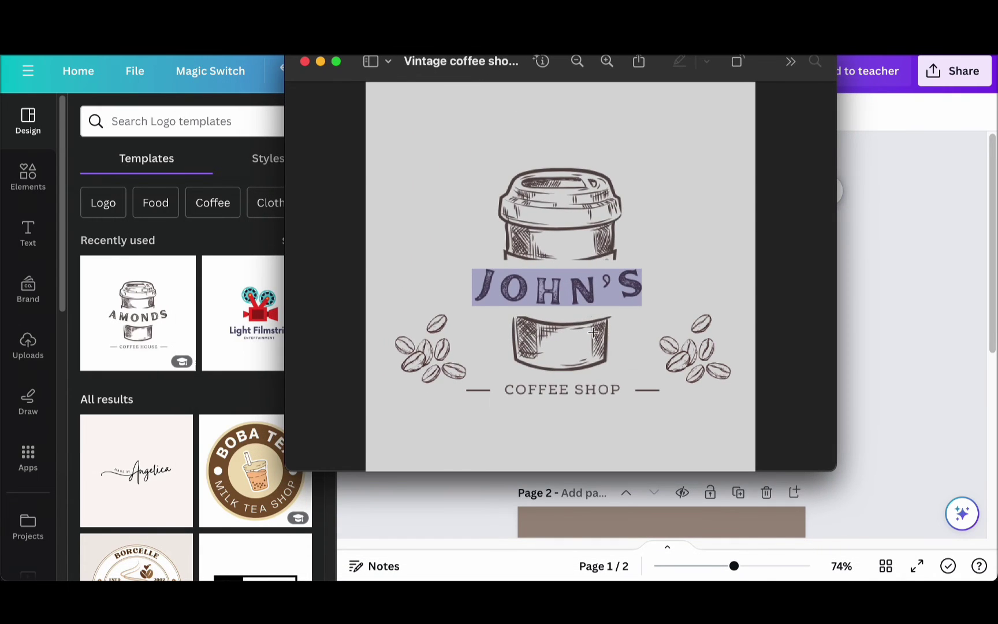
left_click(968, 265)
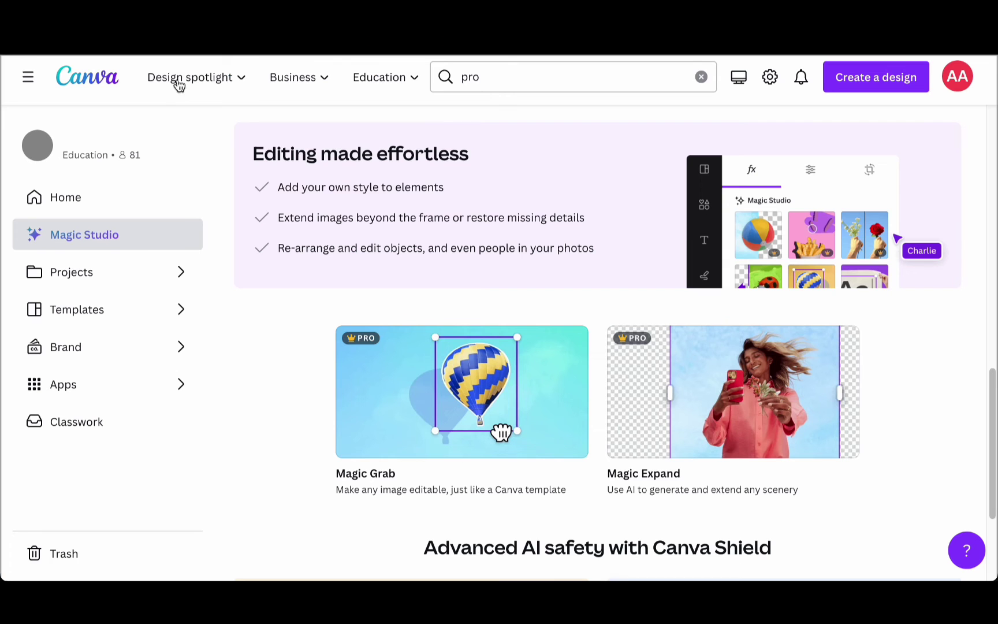
- From the Canva home page, search templates for LOGO
left_click(62, 84)
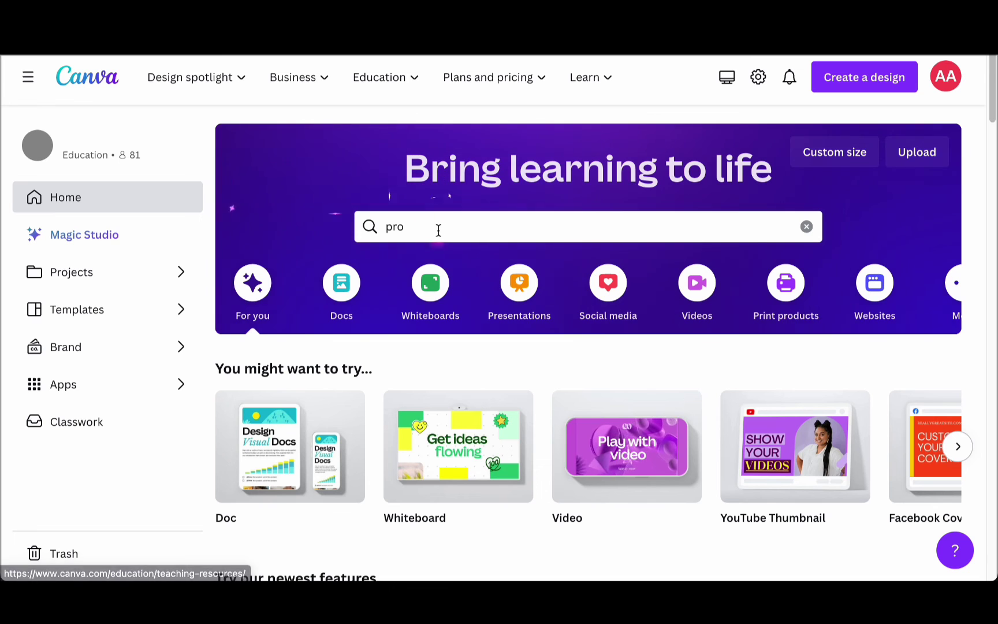
left_click_drag(437, 227, 305, 229)
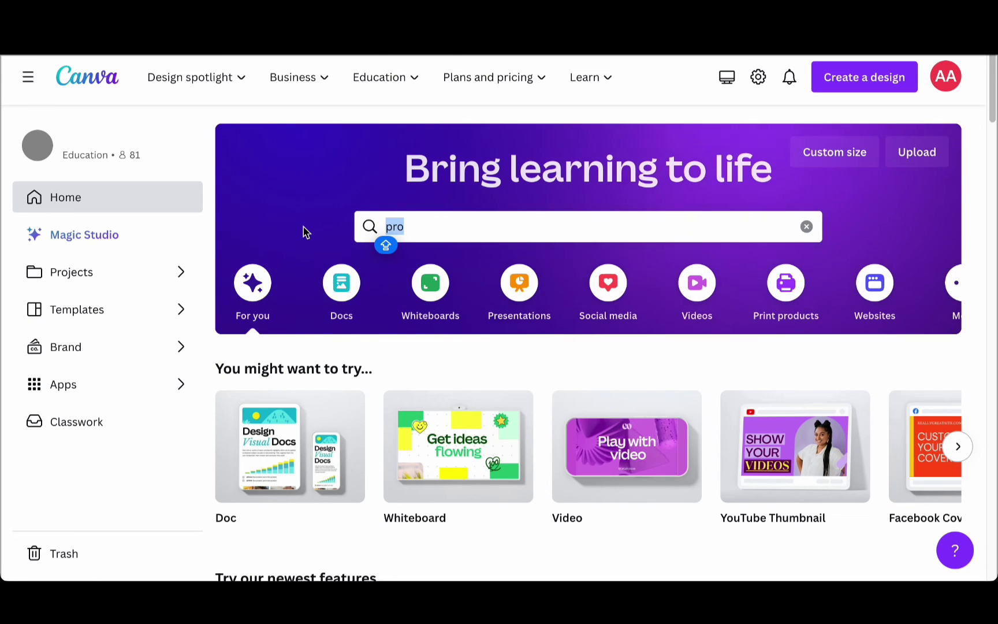
type("LOGO")
key("Return")
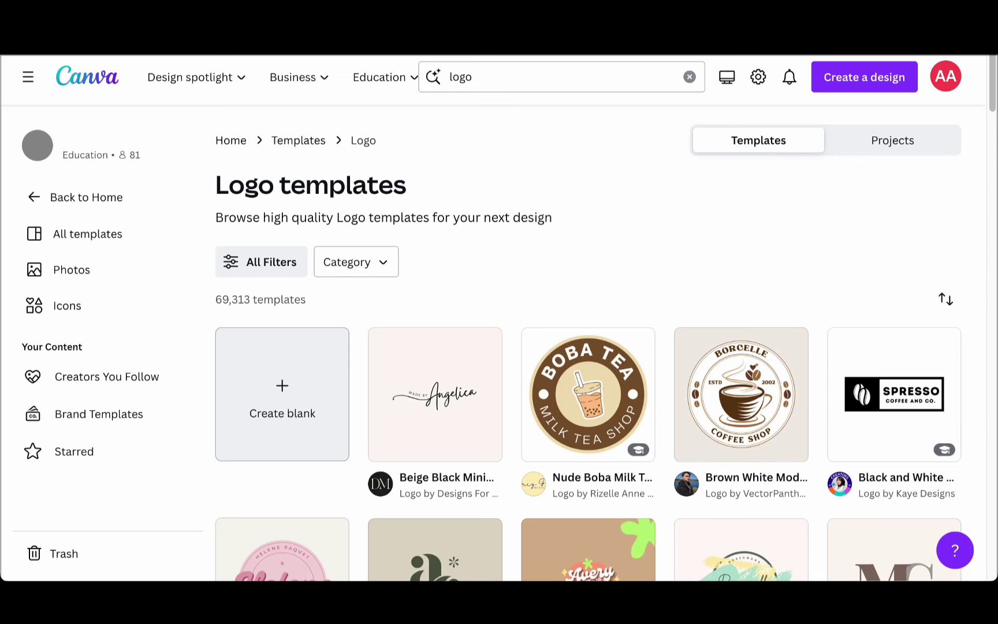
- Scroll the results and open the Black Pink Bold Elegant Monogram template
scroll(525, 362, "down", 5)
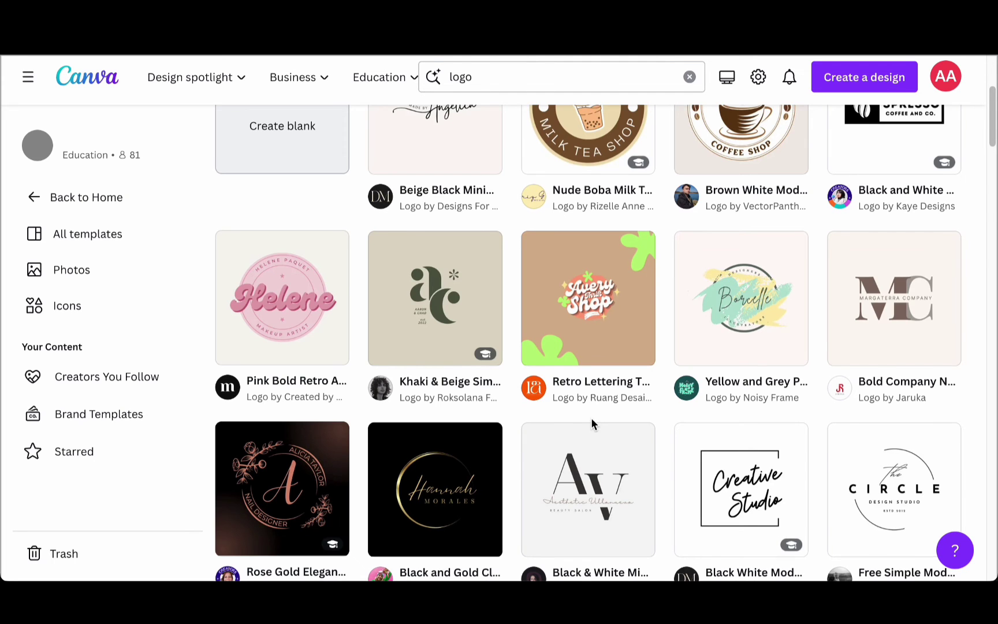
scroll(591, 418, "down", 10)
scroll(664, 382, "down", 5)
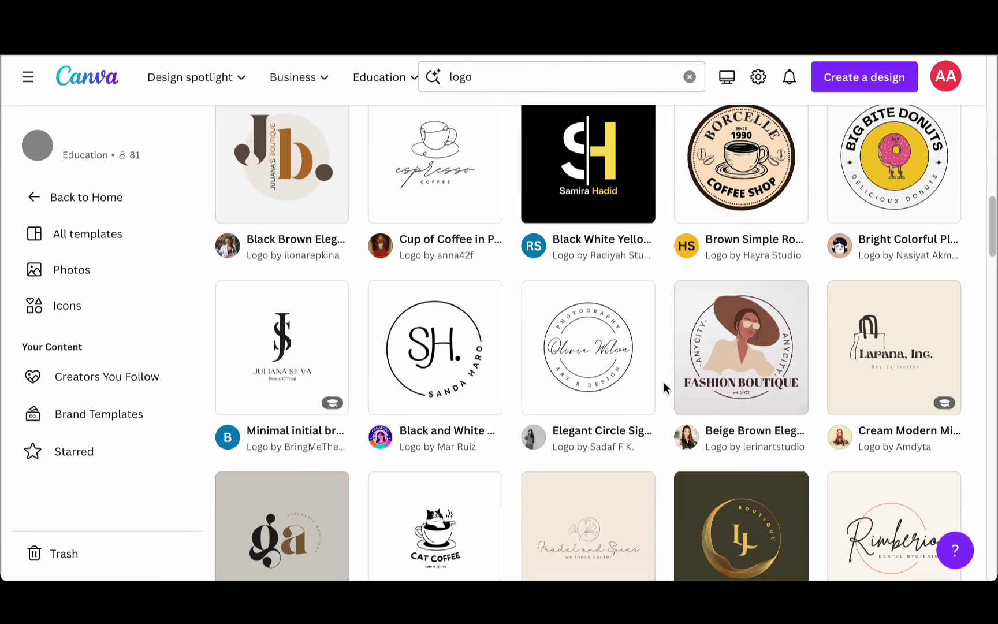
scroll(663, 383, "down", 4)
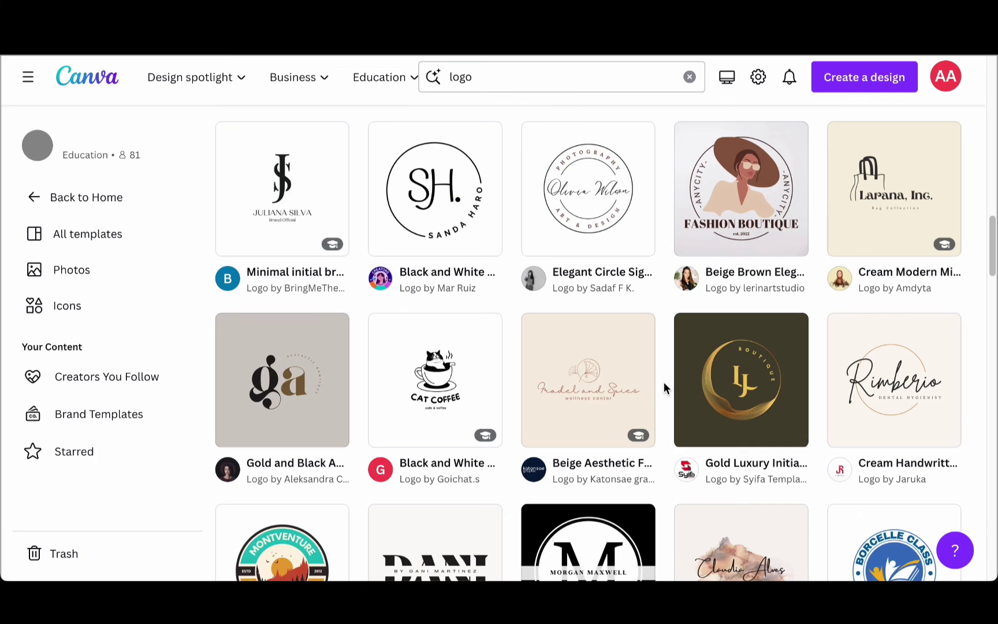
scroll(664, 382, "down", 5)
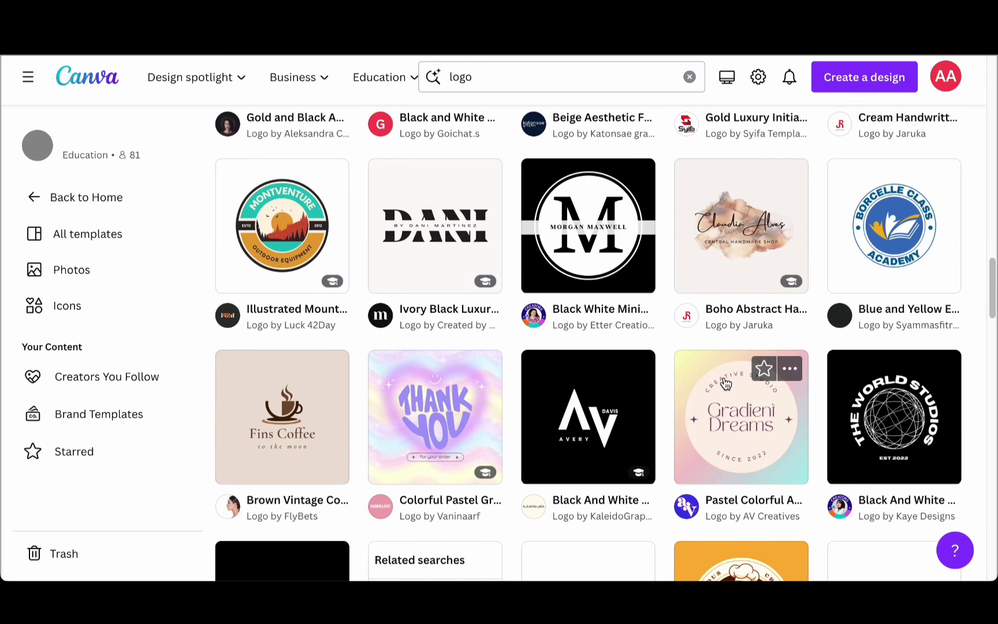
scroll(726, 383, "down", 5)
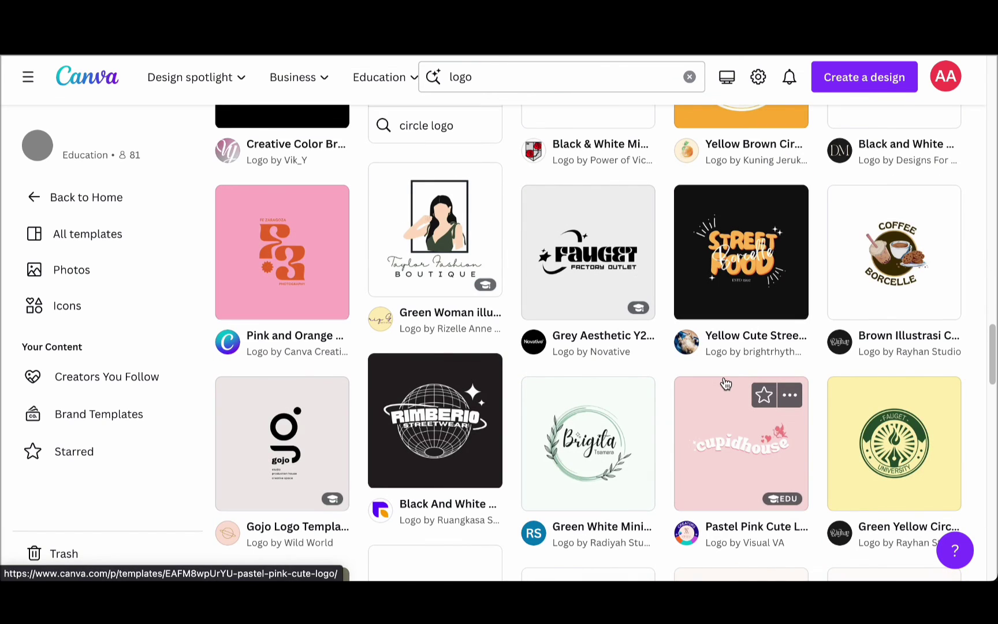
scroll(726, 383, "down", 5)
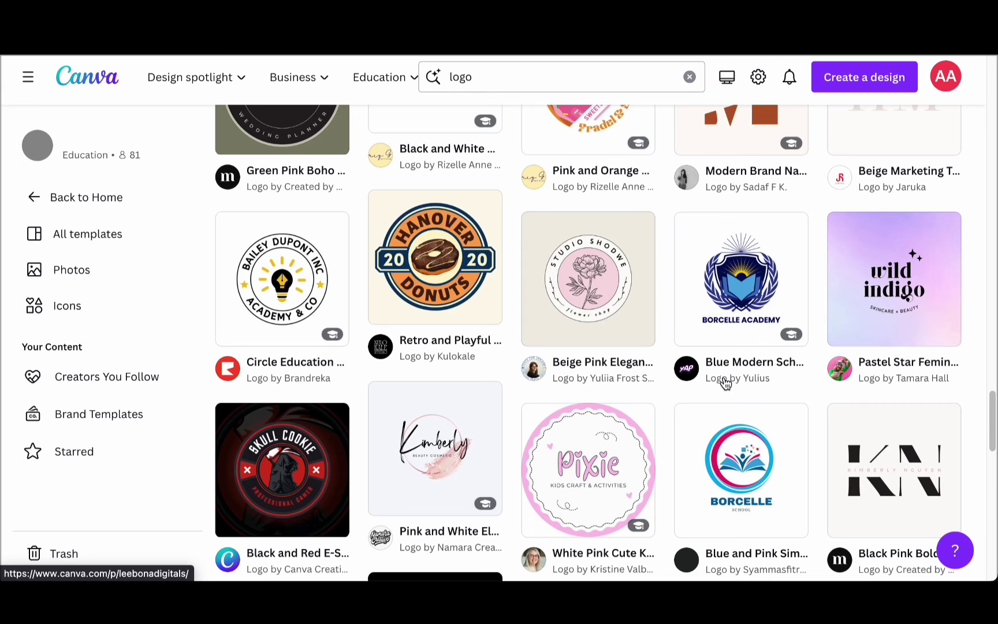
scroll(726, 383, "down", 4)
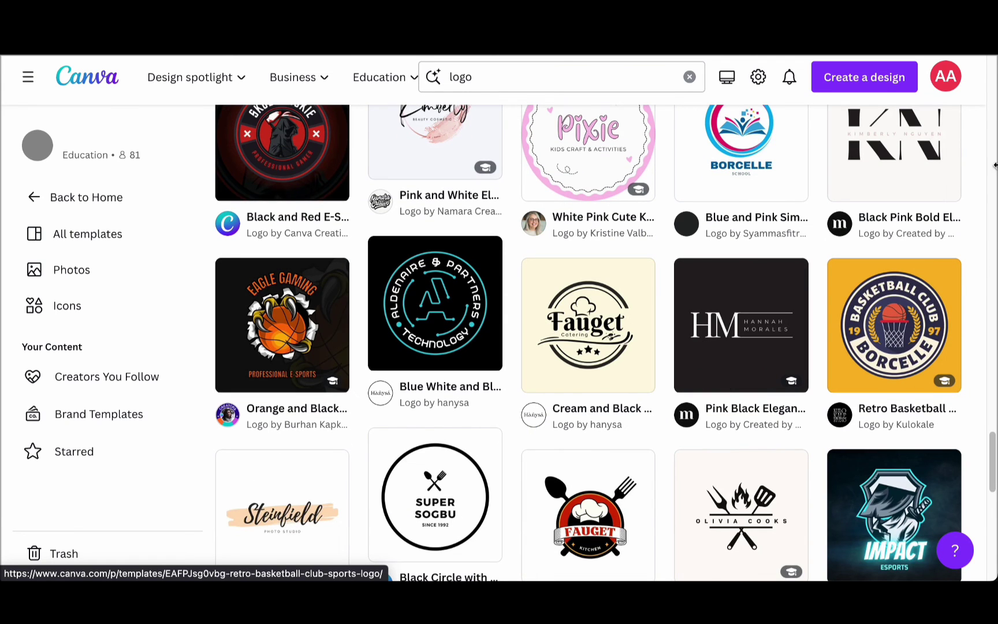
left_click(872, 131)
- Replace the name line with the tagline ARTIFICIAL INTELIGENCE
left_click(736, 238)
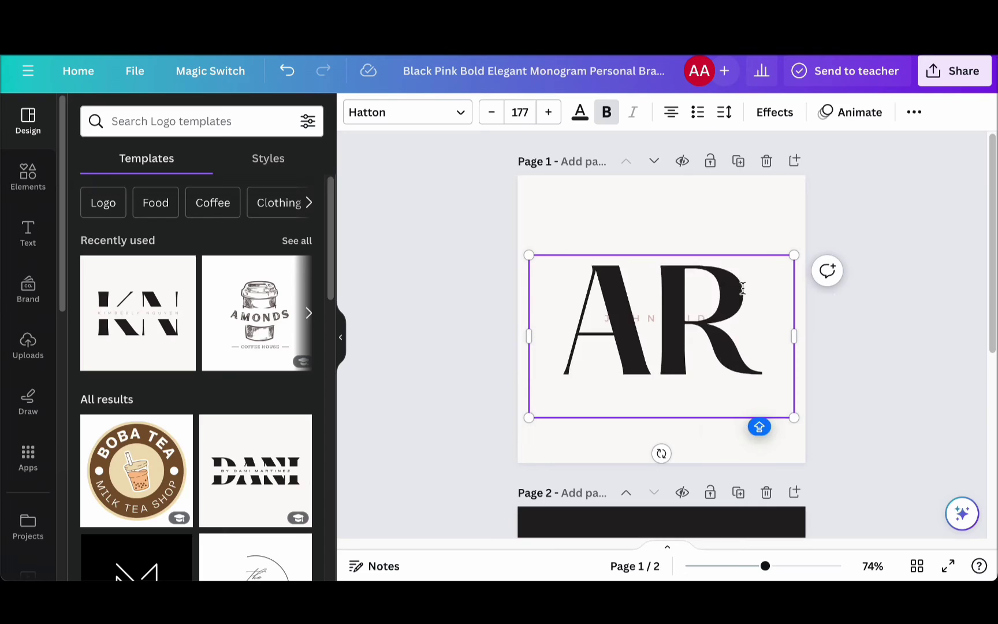
left_click(651, 317)
key("ctrl+a")
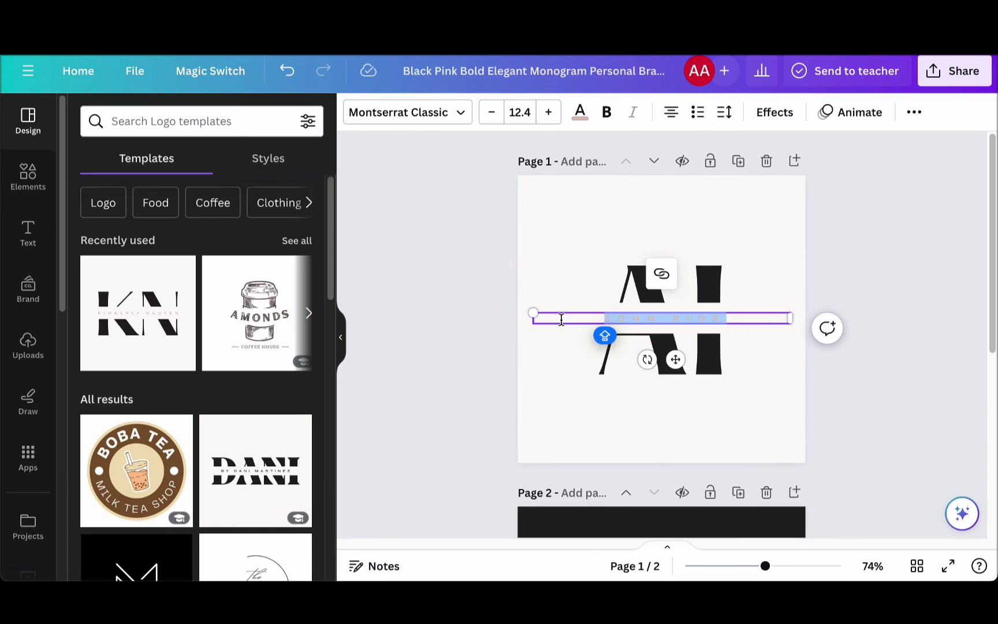
type("ARTIFICIAL INTE")
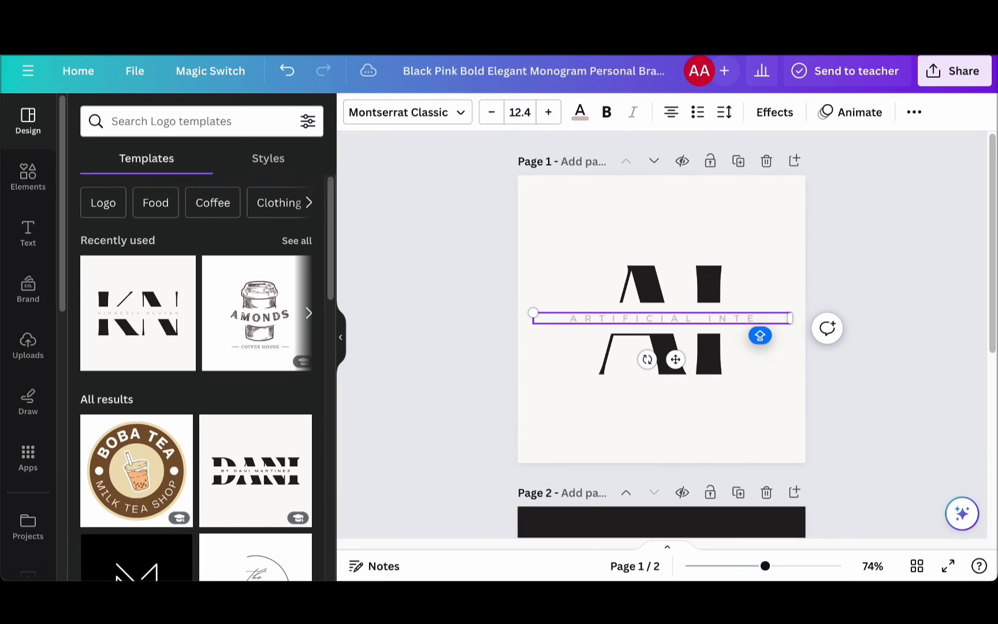
type("LIGINCE")
left_click(636, 330)
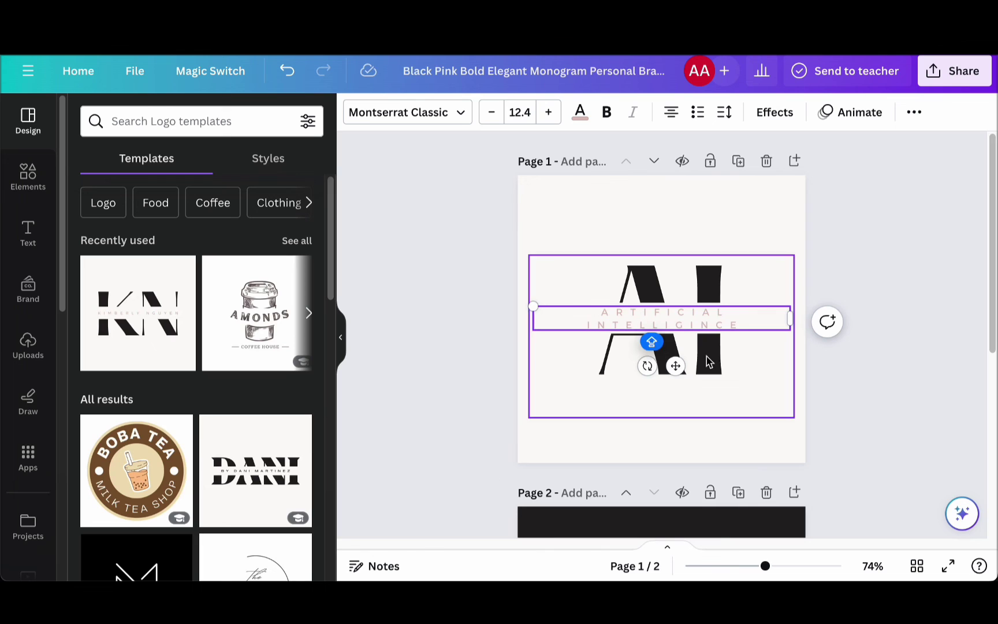
type("L")
key("BackSpace")
left_click(757, 374)
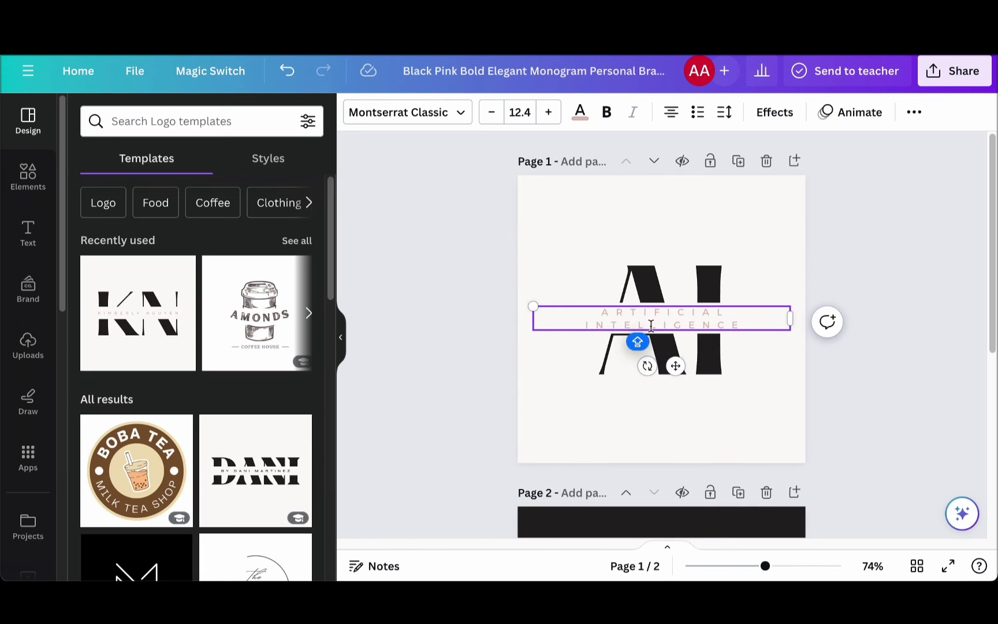
left_click(879, 421)
- Enlarge the AI monogram letters and recentre them on the page
left_click(776, 340)
left_click_drag(530, 257, 431, 196)
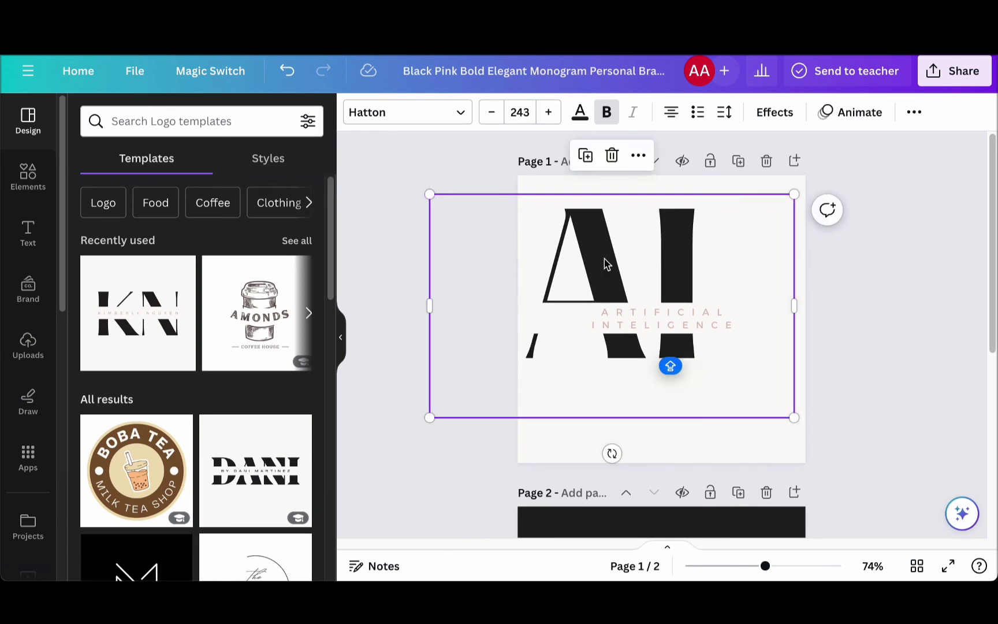
left_click_drag(603, 261, 646, 276)
left_click_drag(837, 434, 903, 481)
left_click_drag(705, 424, 673, 397)
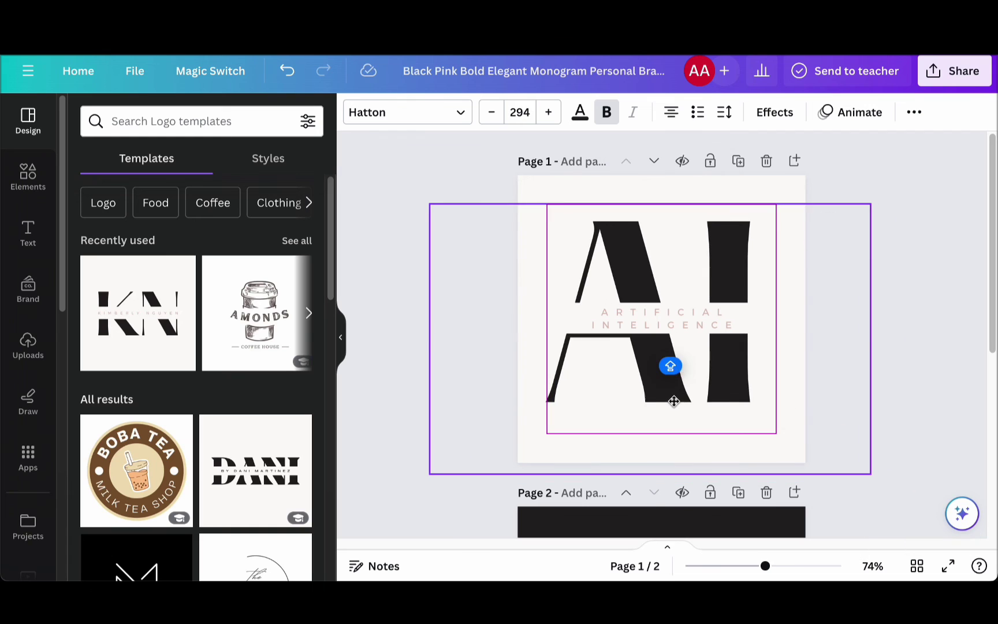
- Enlarge the tagline, grow the AI letters to fill the page, and centre the tagline
left_click(658, 319)
left_click_drag(581, 307, 452, 297)
left_click_drag(610, 304, 645, 310)
left_click(691, 401)
left_click_drag(869, 475, 918, 503)
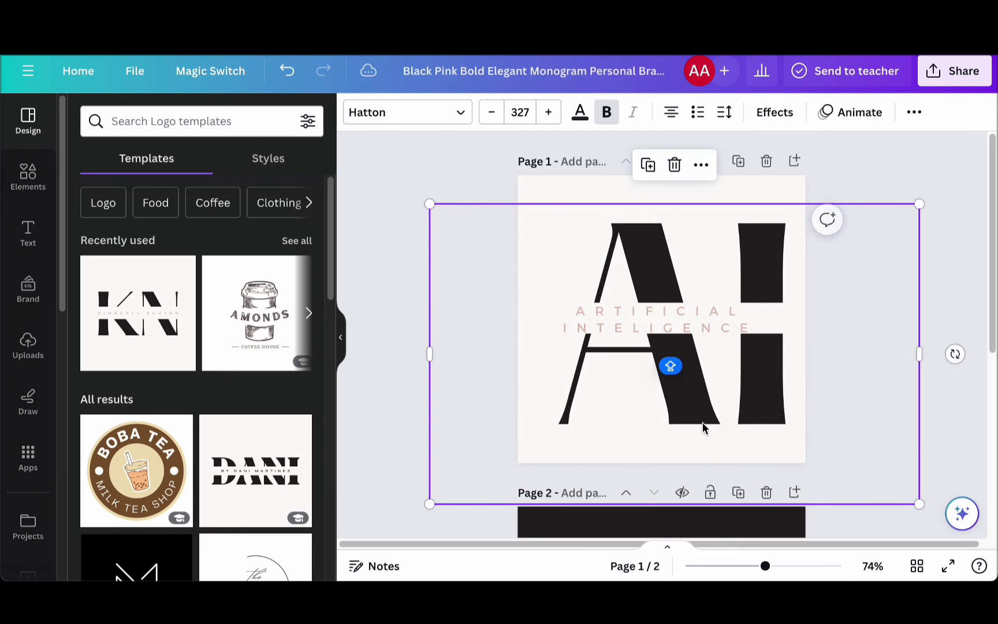
left_click_drag(704, 423, 683, 413)
left_click(688, 334)
left_click_drag(652, 319, 669, 319)
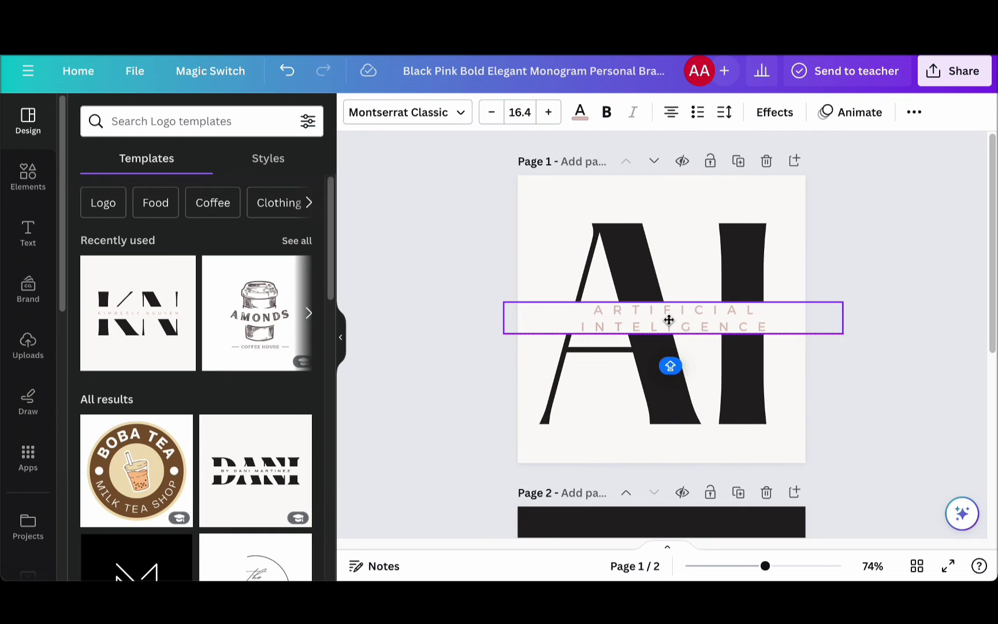
left_click(956, 312)
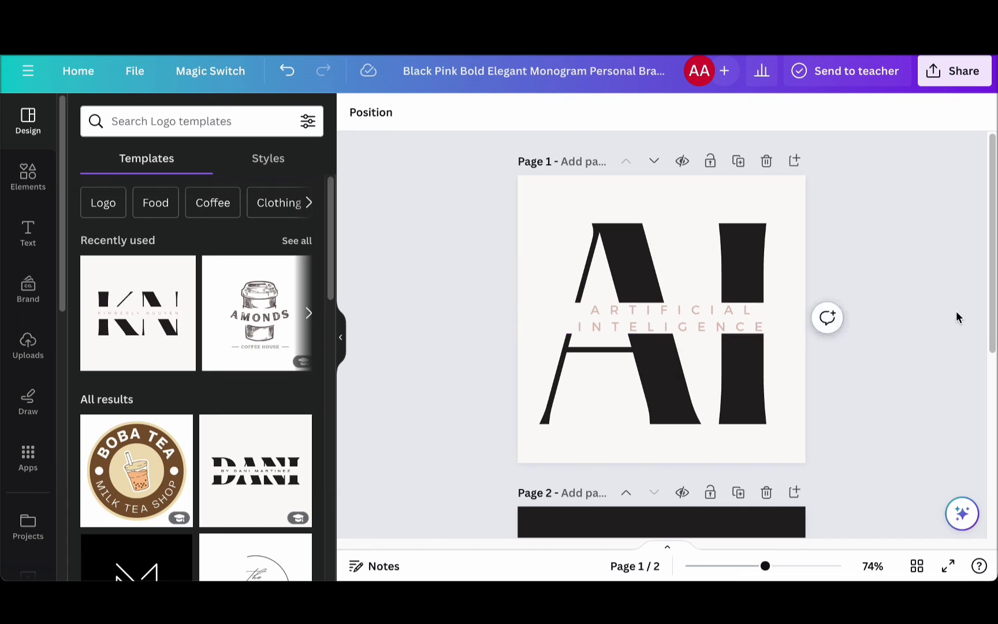
- Colour the AI letters green and the ARTIFICIAL INTELIGENCE tagline a lighter green
left_click(592, 282)
left_click(580, 112)
left_click(100, 501)
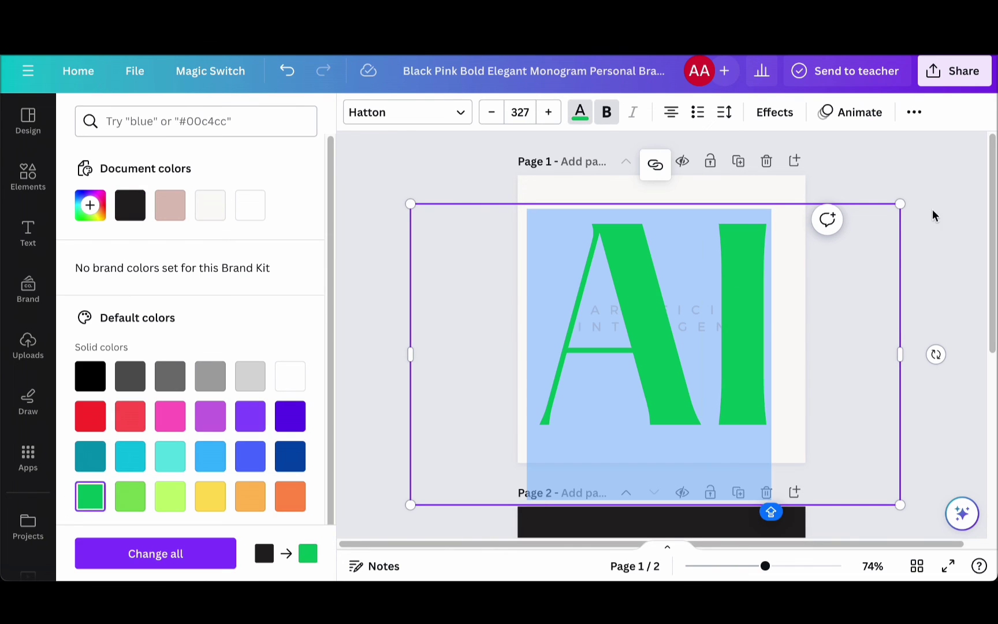
left_click(635, 328)
key("ctrl+a")
left_click(580, 111)
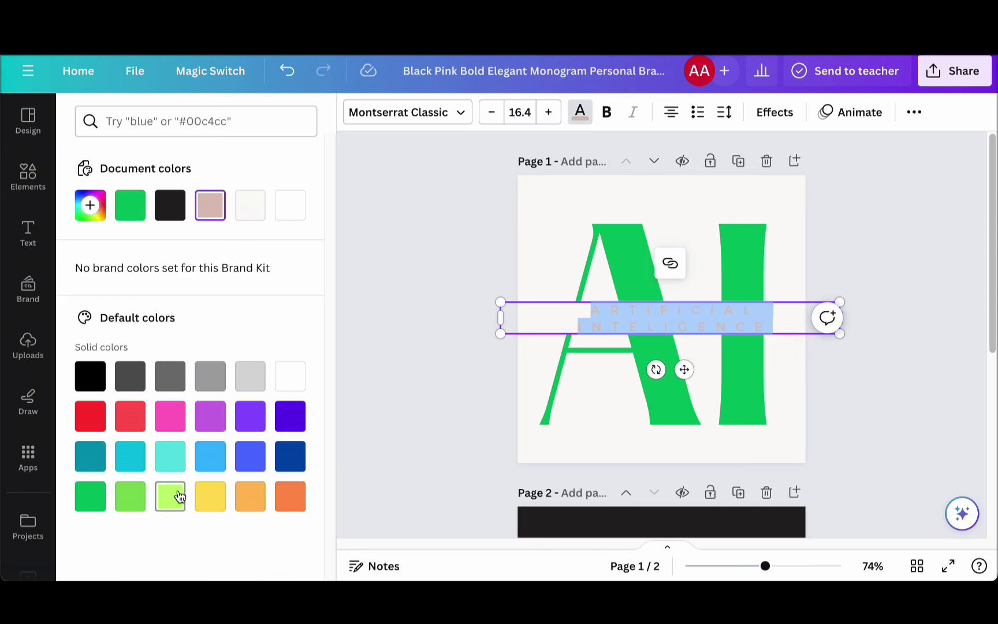
left_click(170, 496)
left_click(784, 324)
key("ctrl+a")
left_click(580, 112)
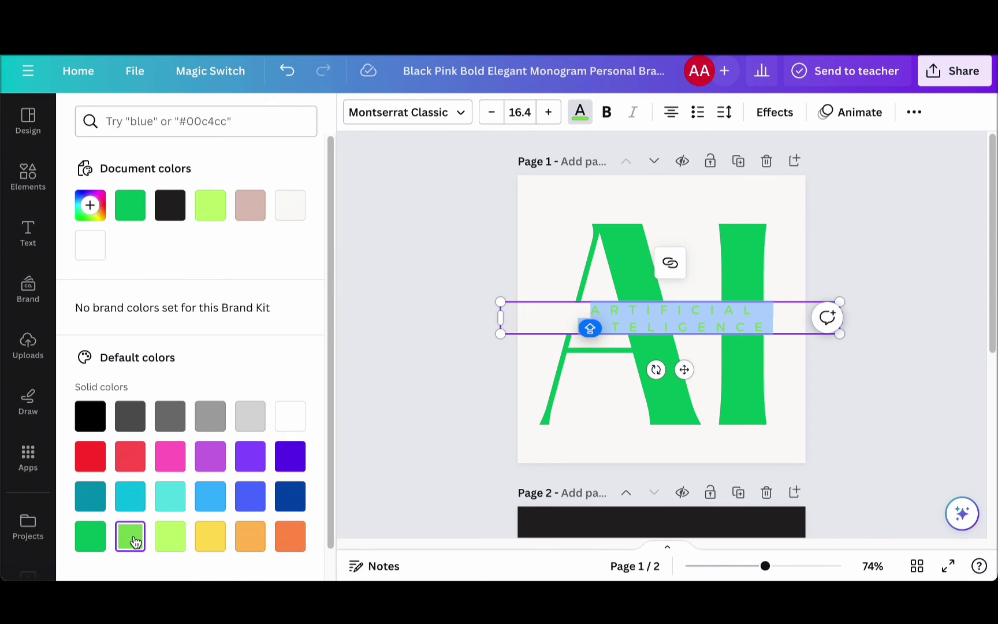
left_click(212, 205)
left_click(962, 320)
scroll(954, 351, "down", 1)
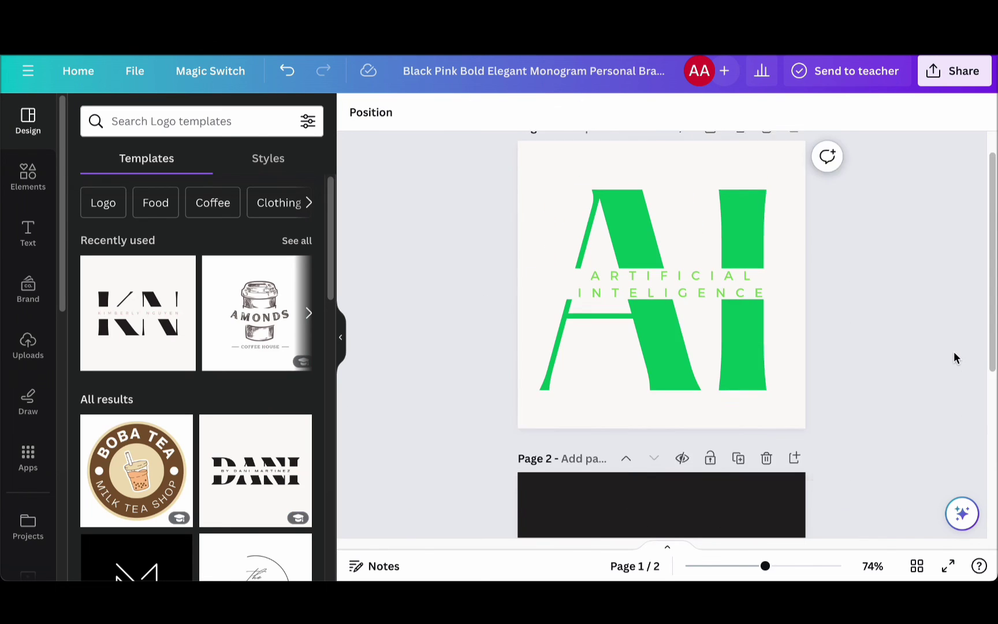